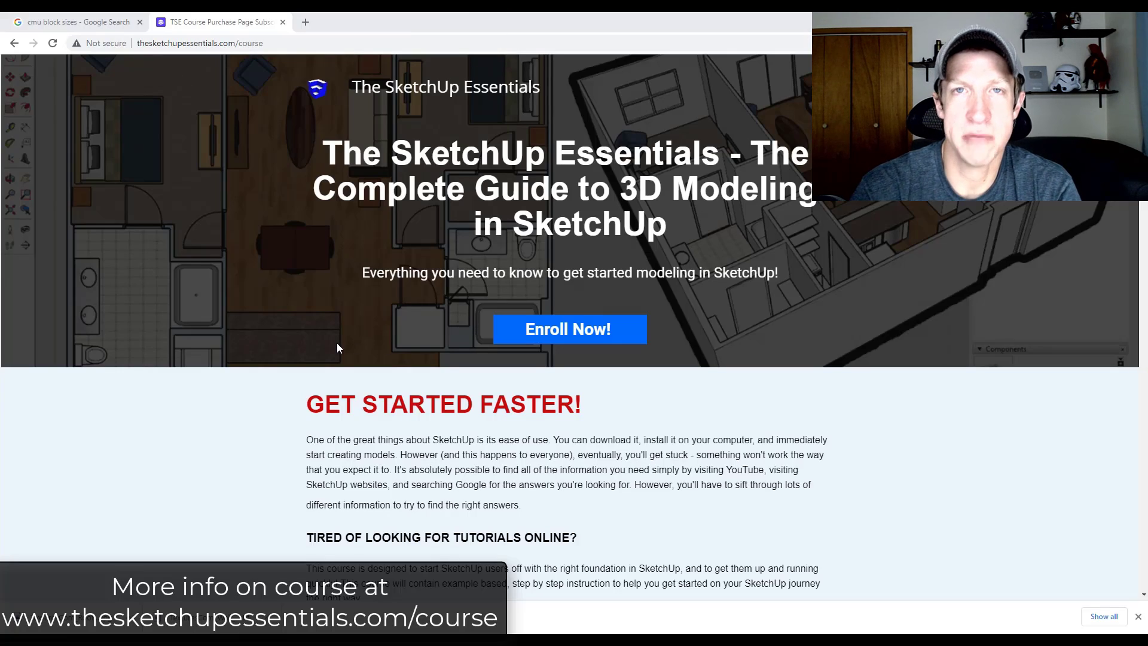
# Examine the SketchUp Essentials course page for its member benefits and the training sections it covers
pyautogui.scroll(-15, 337, 348)
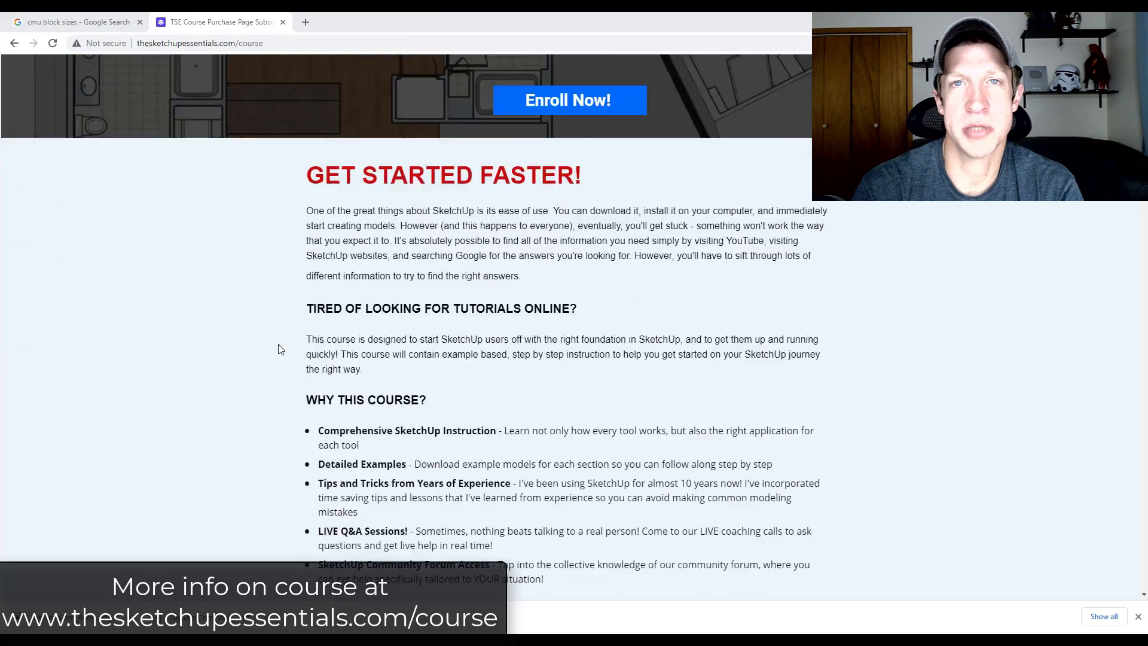
pyautogui.scroll(-13, 278, 351)
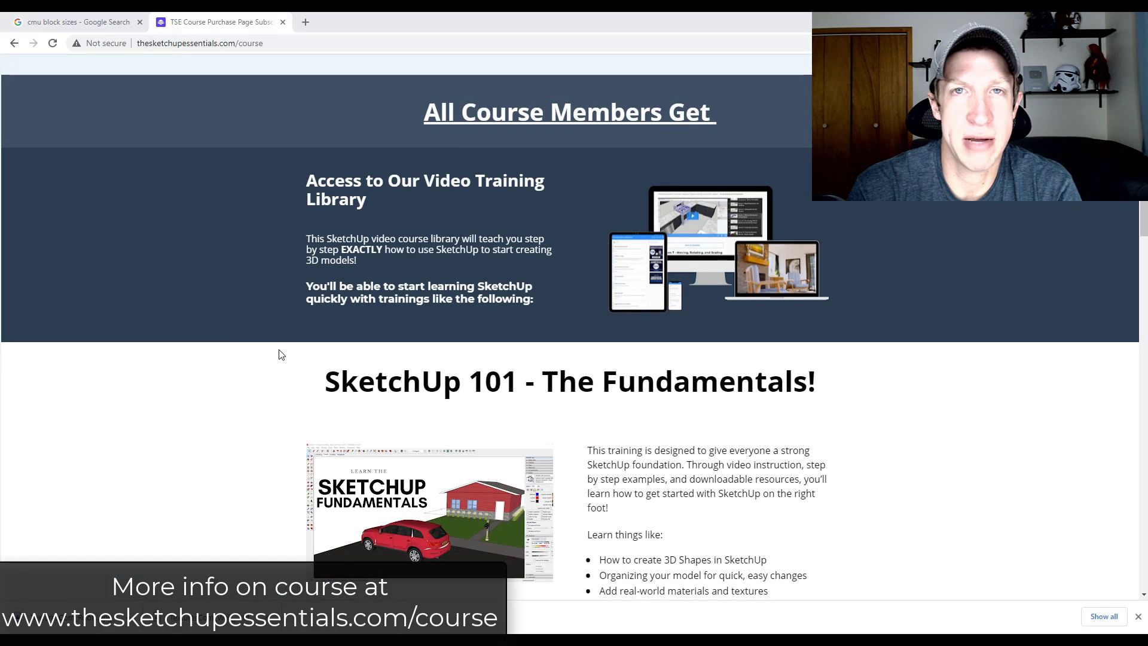
pyautogui.scroll(-10, 283, 354)
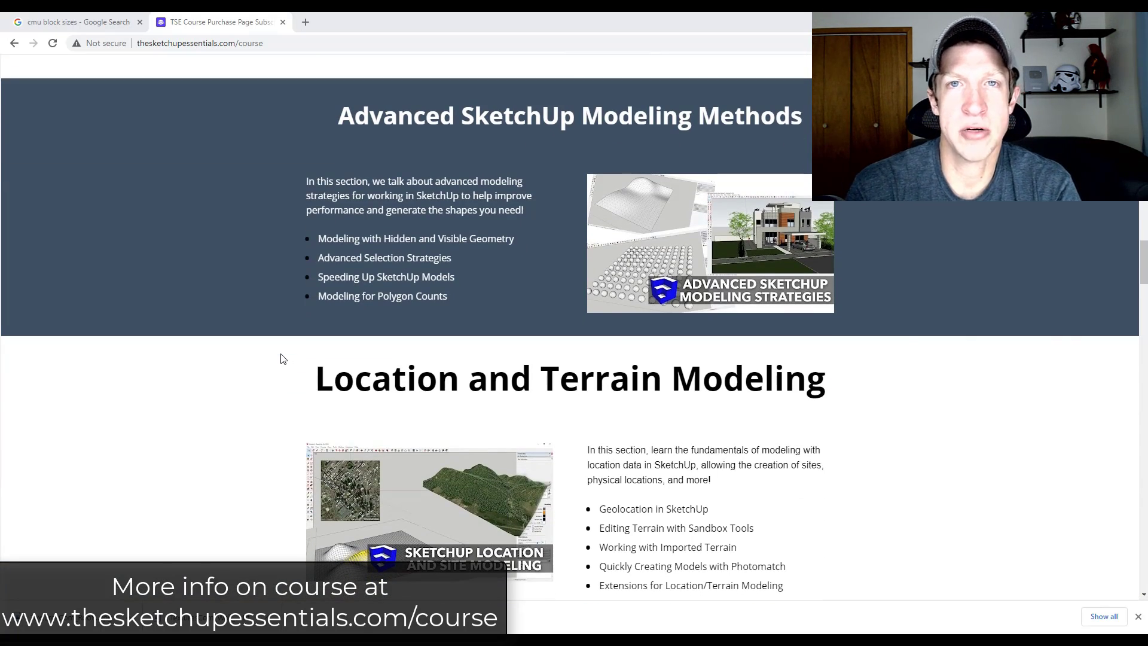
pyautogui.scroll(-4, 283, 359)
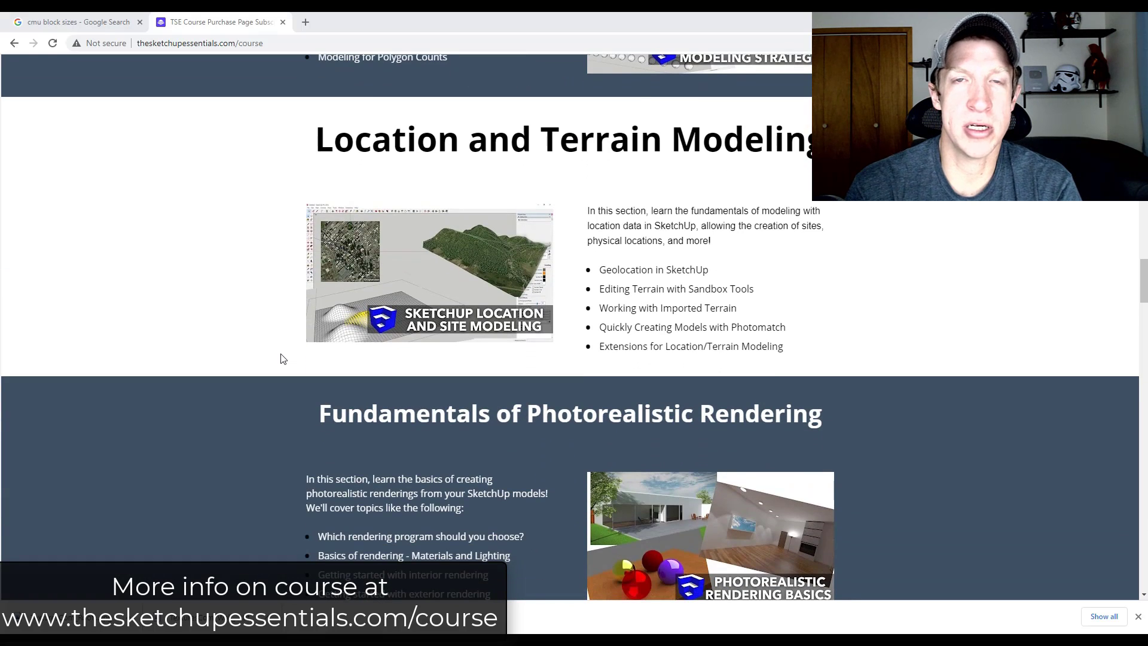
pyautogui.scroll(-5, 284, 359)
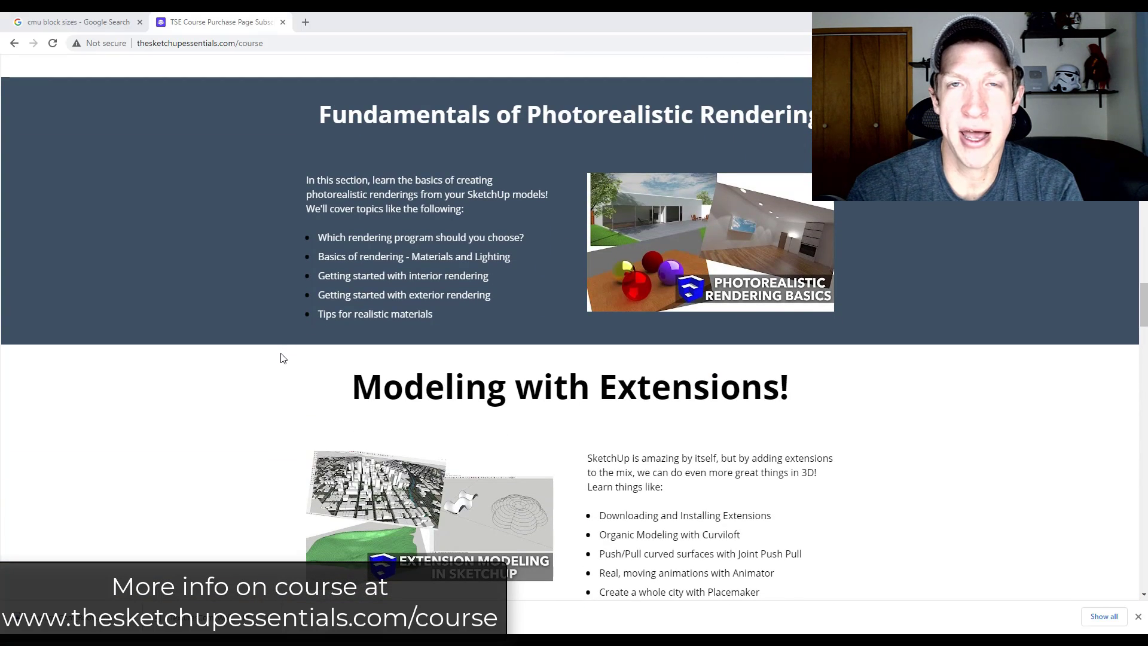
pyautogui.scroll(-4, 283, 358)
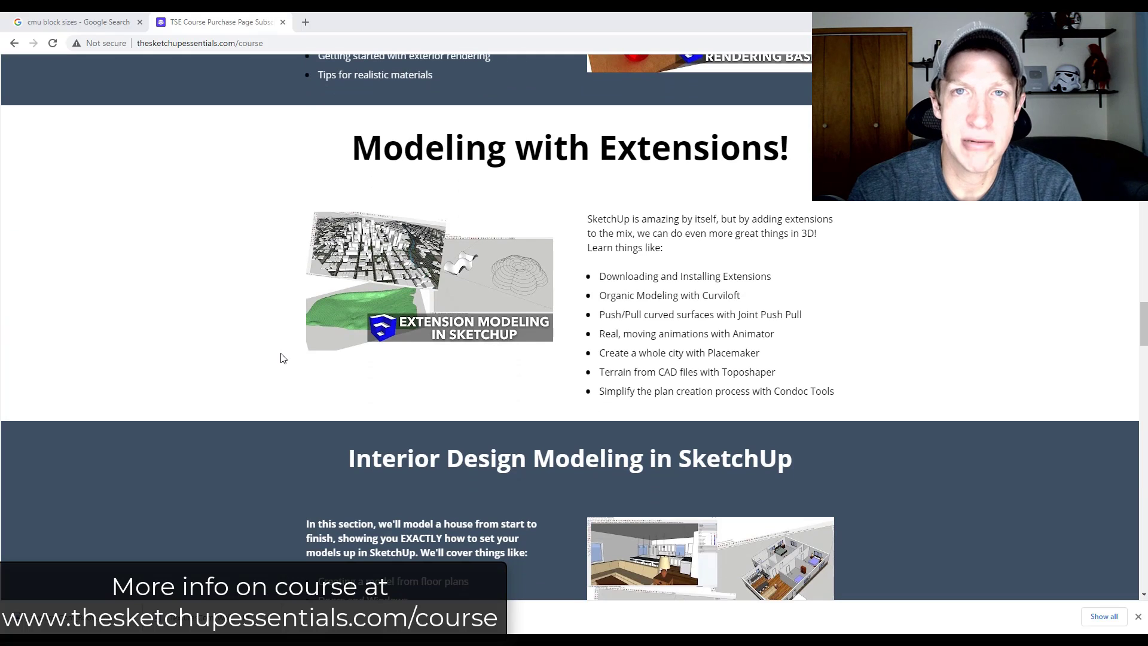
pyautogui.scroll(-5, 283, 359)
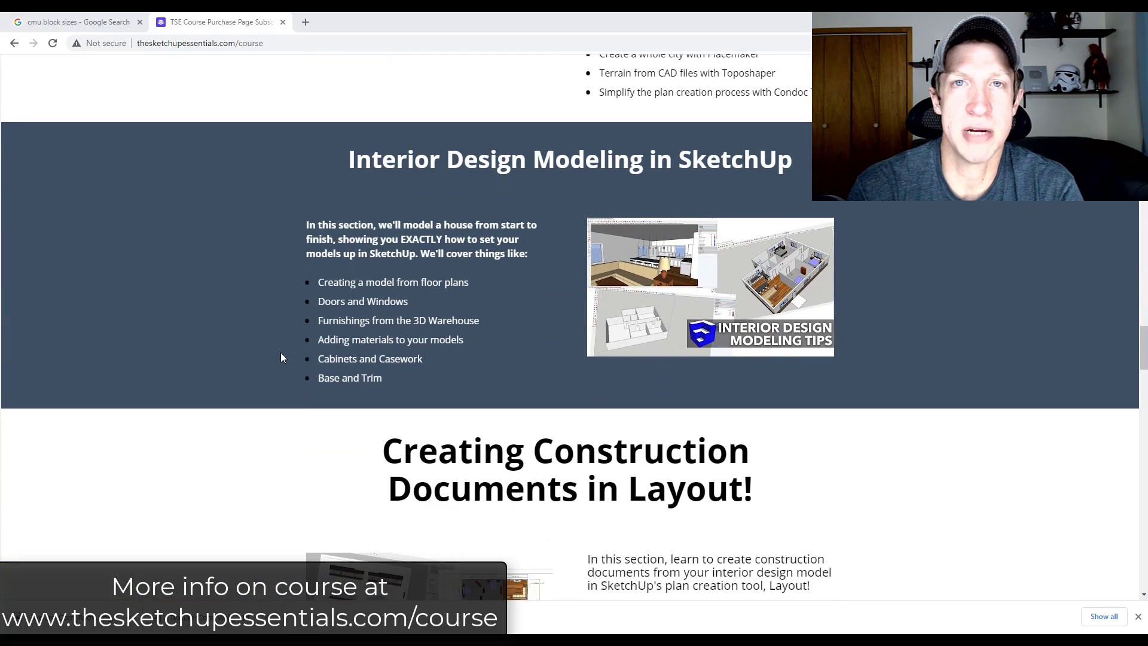
pyautogui.scroll(-5, 283, 357)
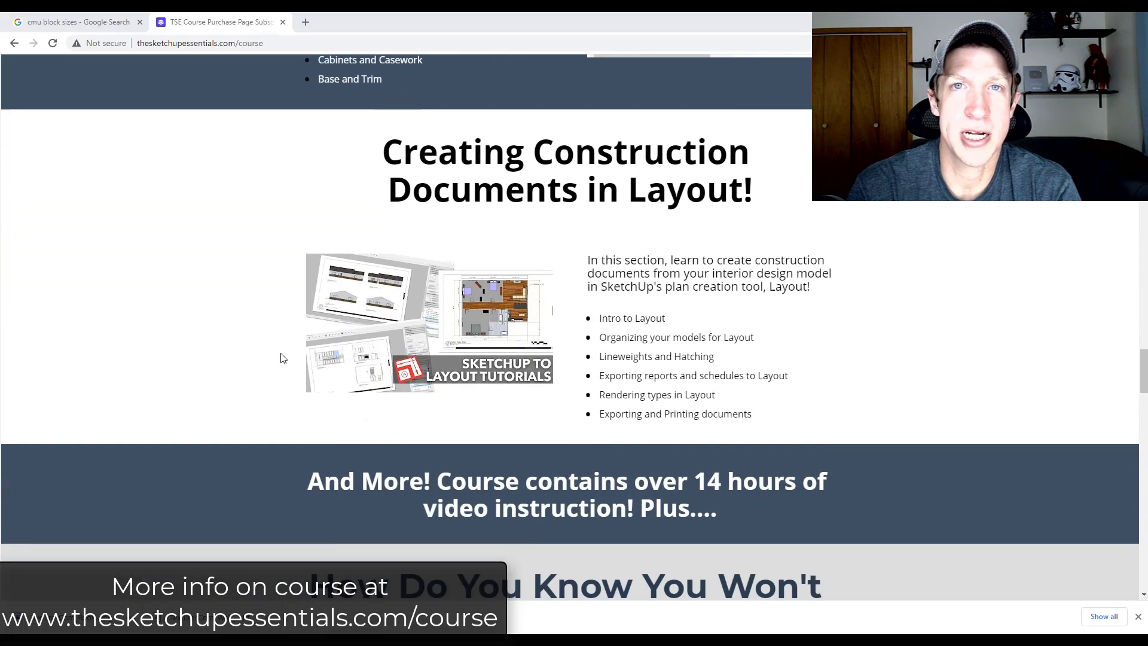
pyautogui.scroll(-7, 283, 358)
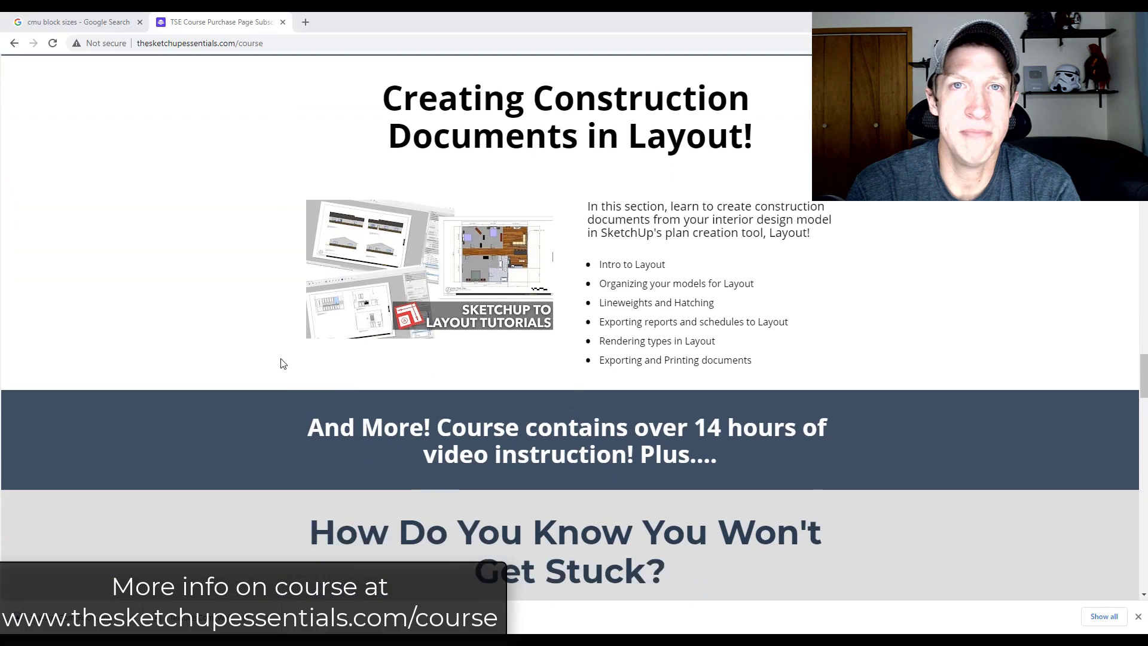
pyautogui.scroll(-2, 278, 365)
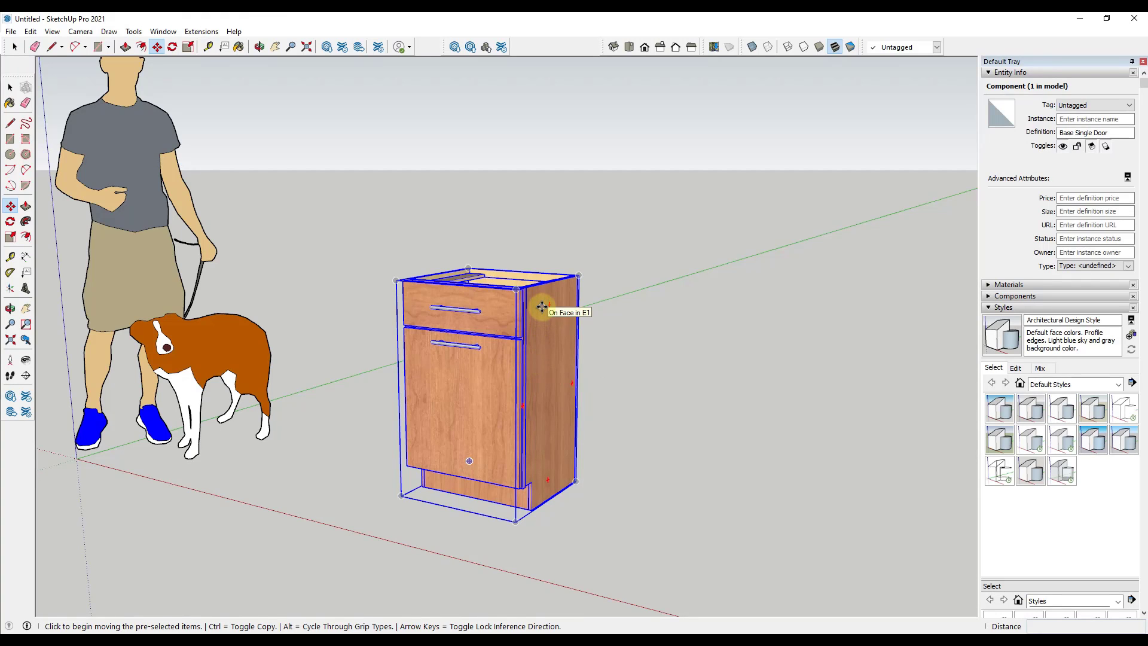
# In SketchUp Pro, open the Component Options of the Base Single Door cabinet and show its model, hardware and size settings
pyautogui.press('o')
pyautogui.moveTo(529, 307); pyautogui.dragTo(540, 312)
pyautogui.press('m')
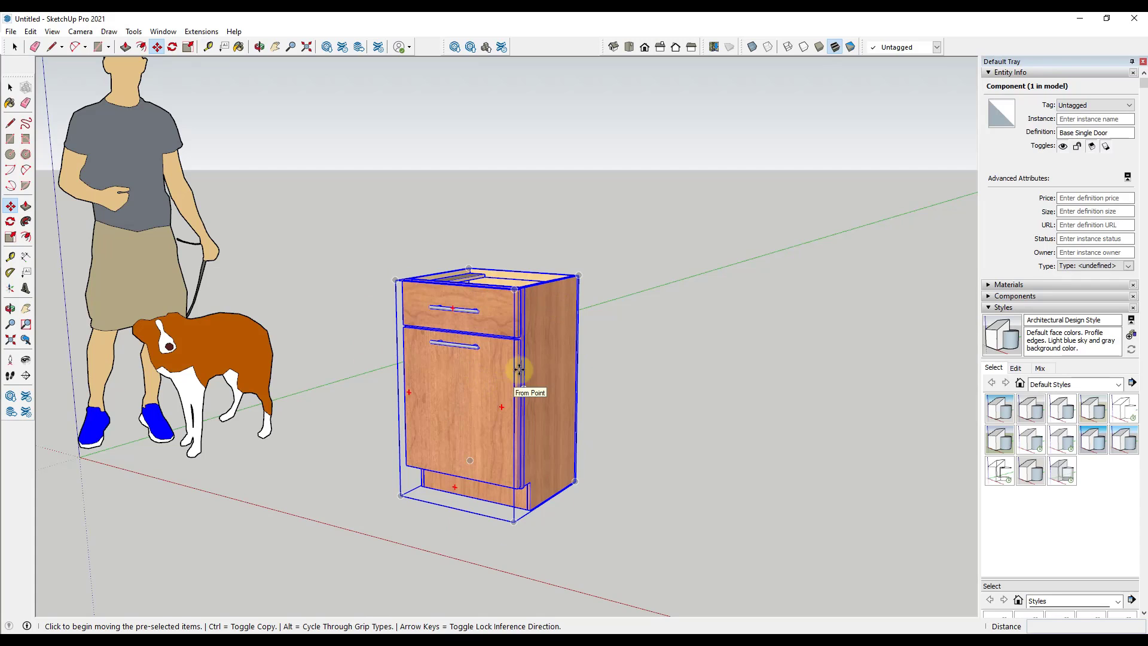
pyautogui.rightClick(544, 361)
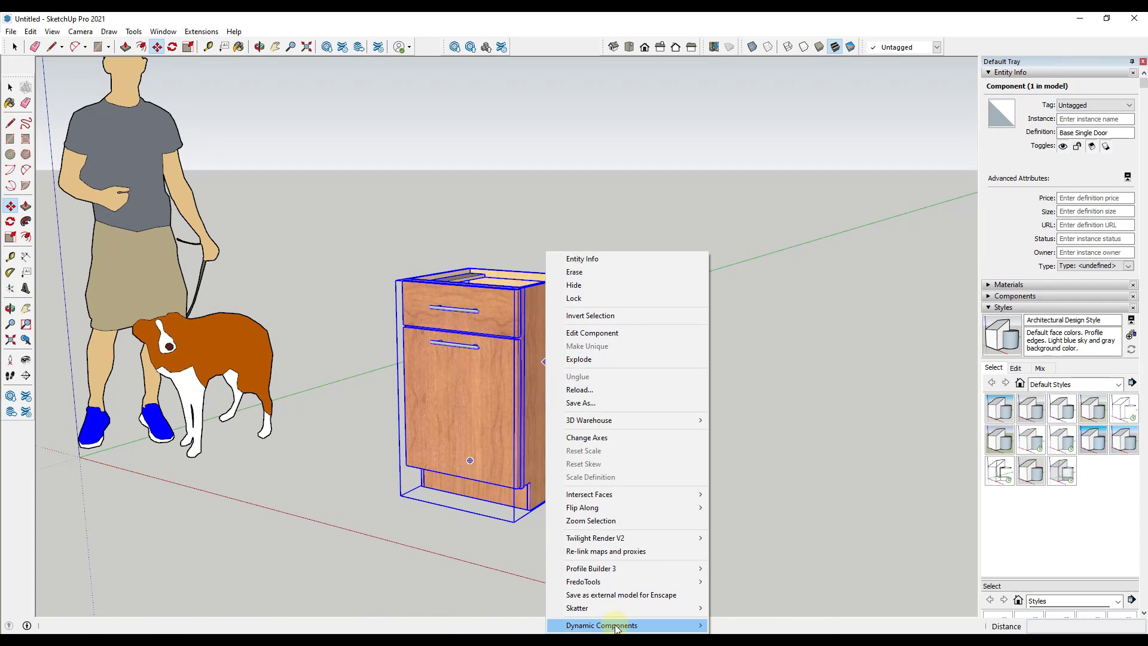
pyautogui.moveTo(622, 625)
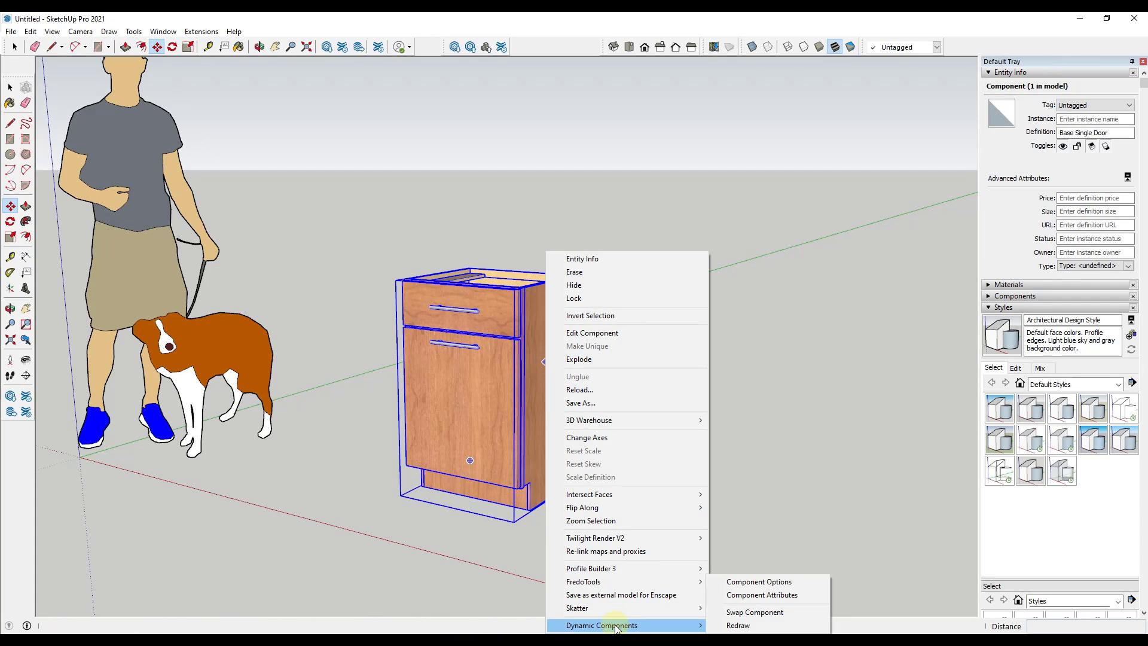
pyautogui.click(759, 582)
pyautogui.moveTo(162, 156); pyautogui.dragTo(803, 115)
pyautogui.scroll(-3, 795, 302)
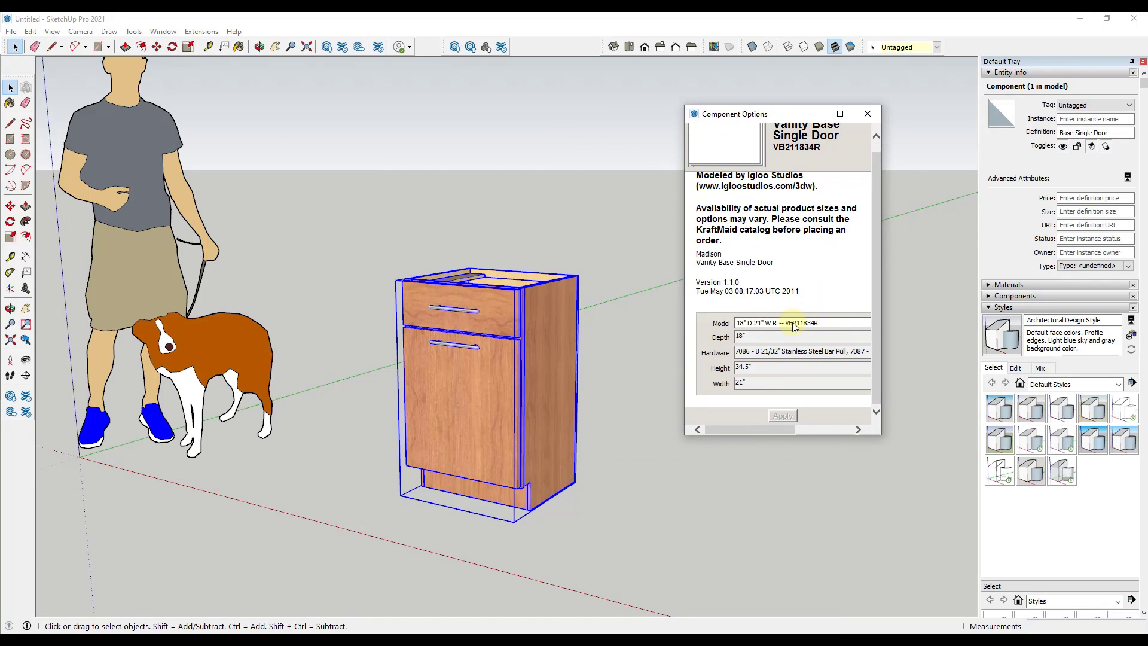
# Change the cabinet's model option to 21" D 21" W L -- VB212134L and apply it
pyautogui.click(796, 323)
pyautogui.click(795, 331)
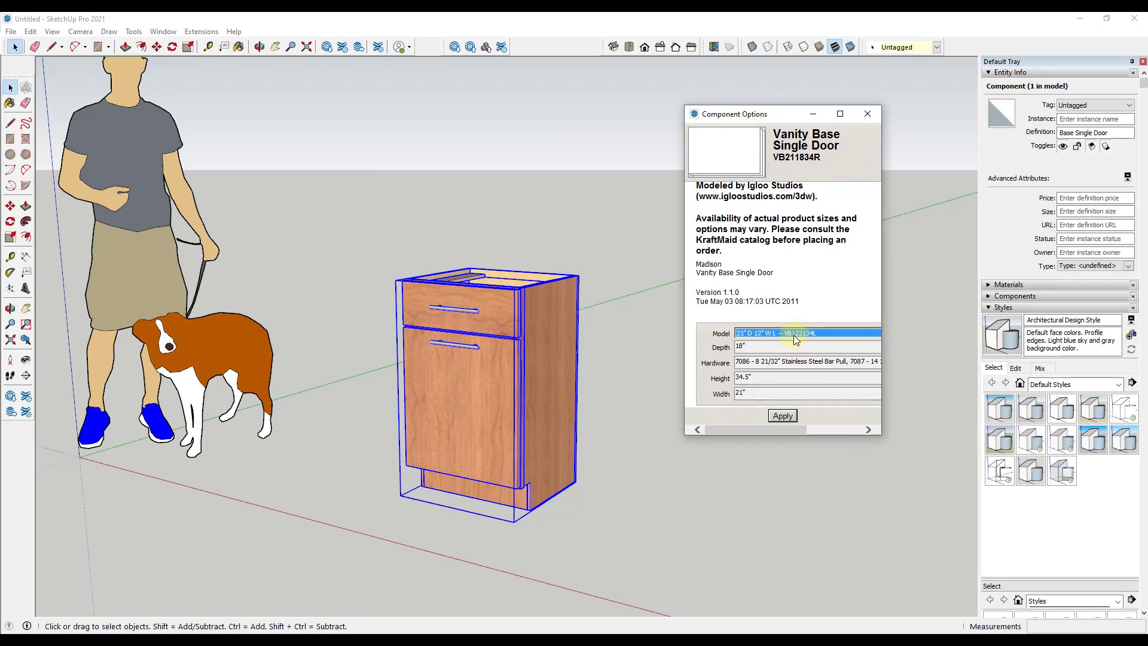
pyautogui.click(796, 335)
pyautogui.click(783, 381)
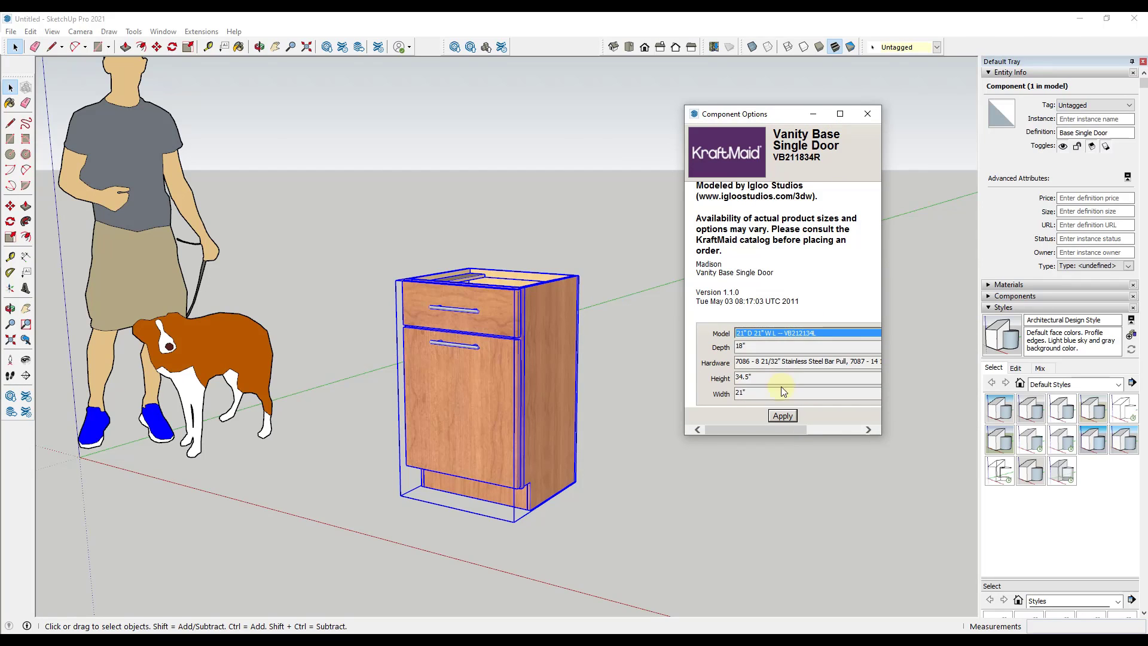
pyautogui.click(783, 416)
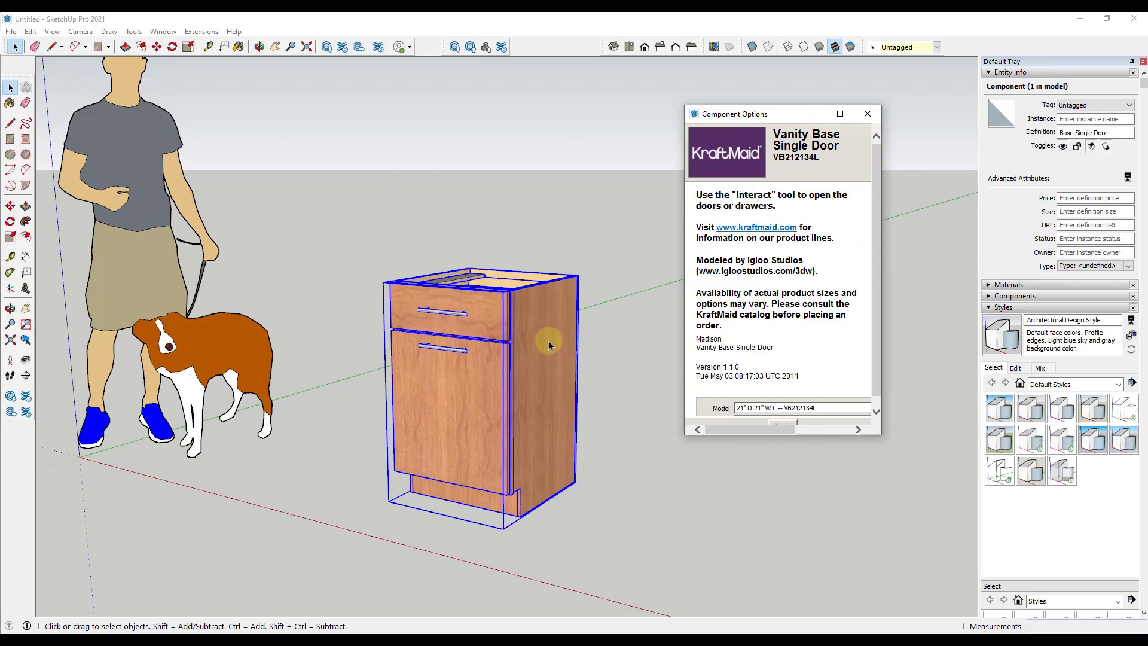
# Switch the cabinet's model option to 18" D 12" W R -- VB121834R and apply it
pyautogui.scroll(-2, 522, 317)
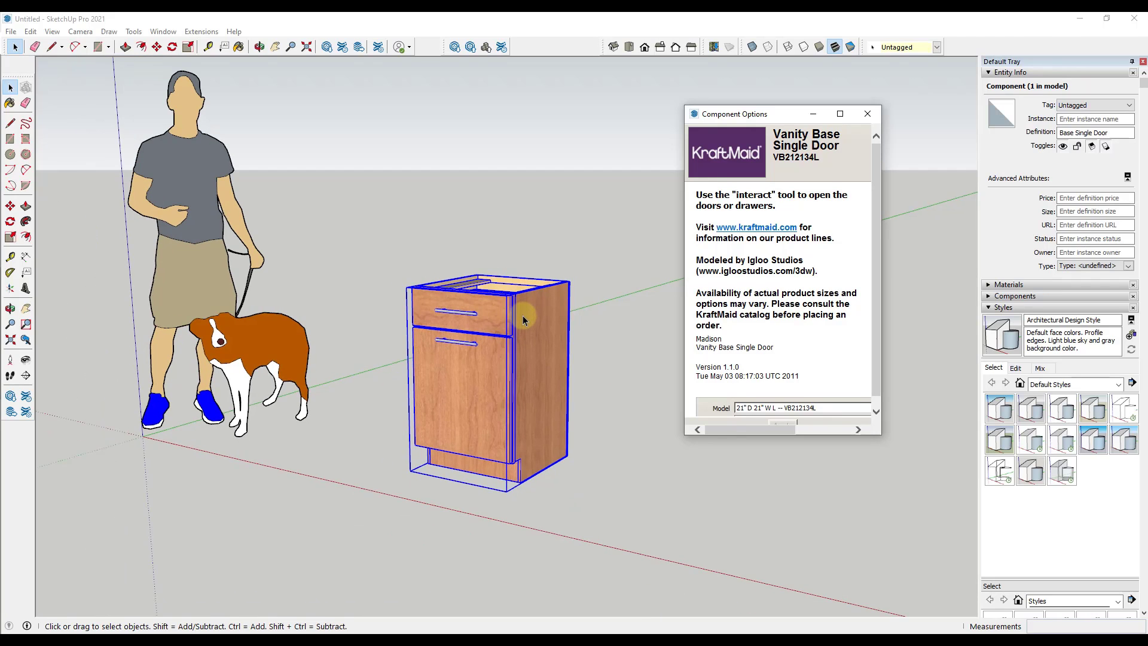
pyautogui.scroll(3, 533, 426)
pyautogui.scroll(-2, 796, 257)
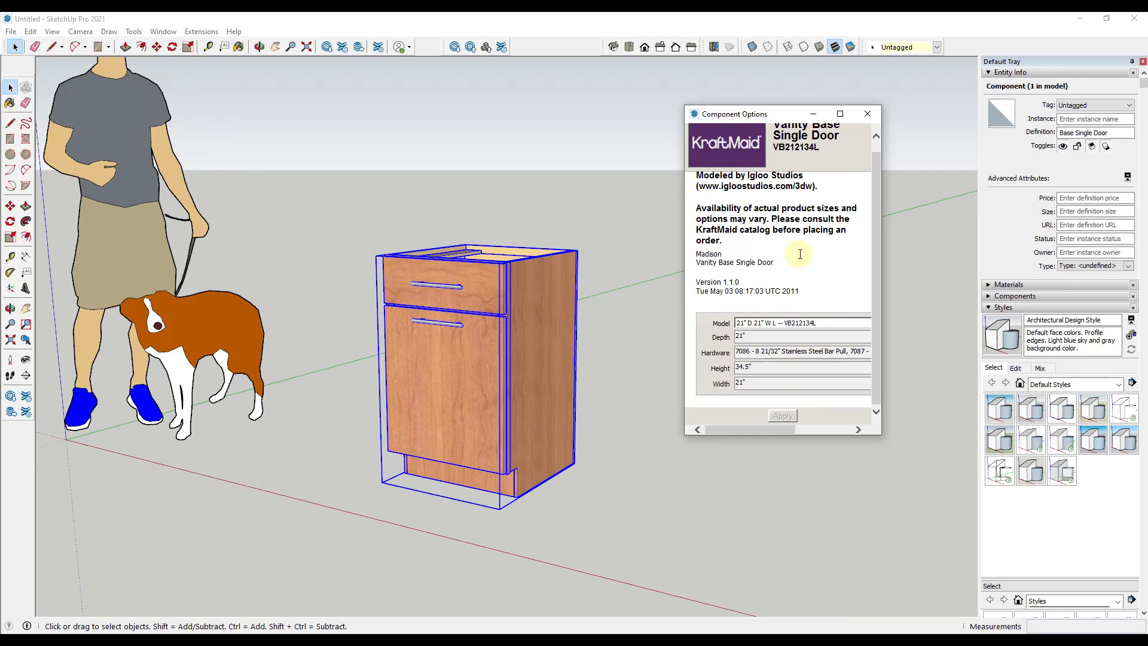
pyautogui.click(771, 324)
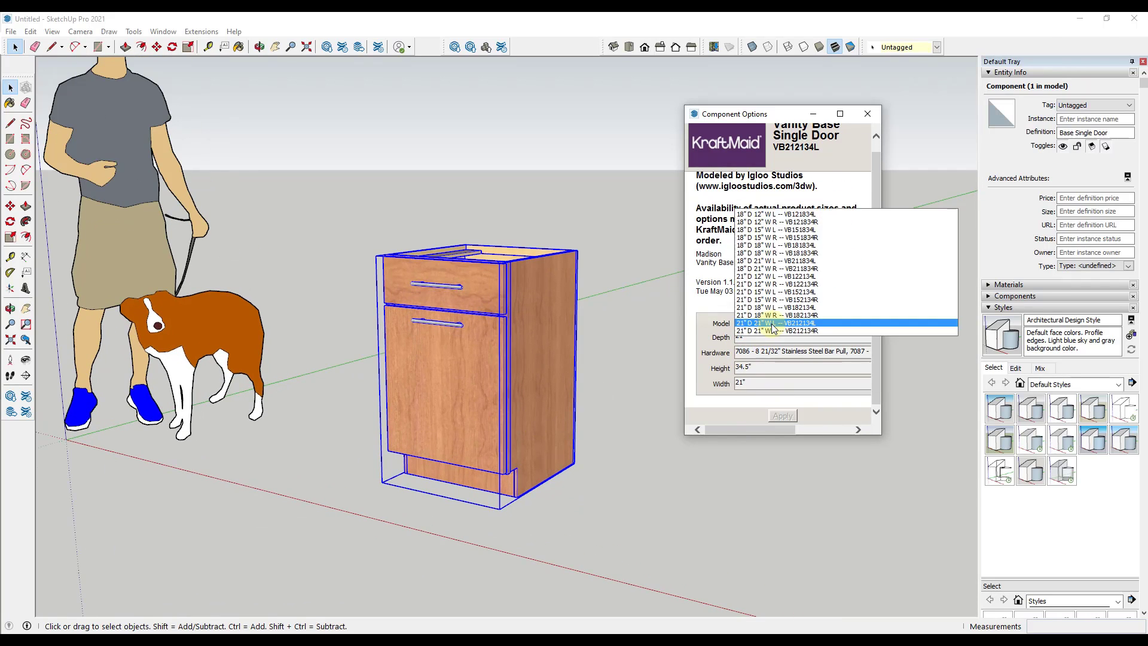
pyautogui.click(775, 222)
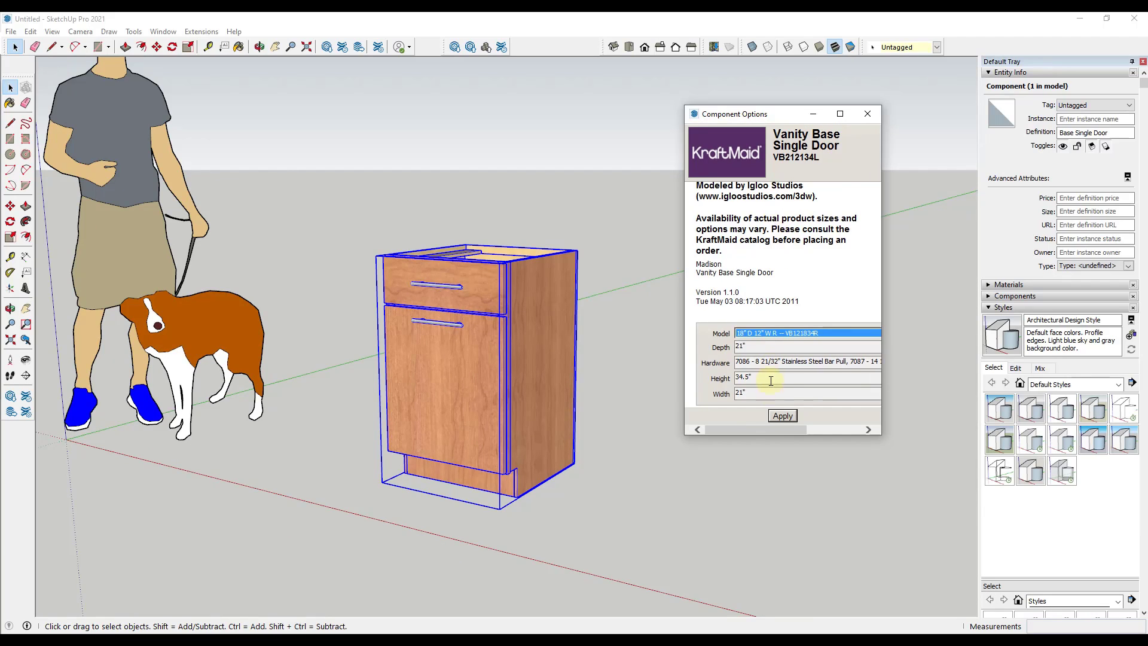
pyautogui.click(781, 416)
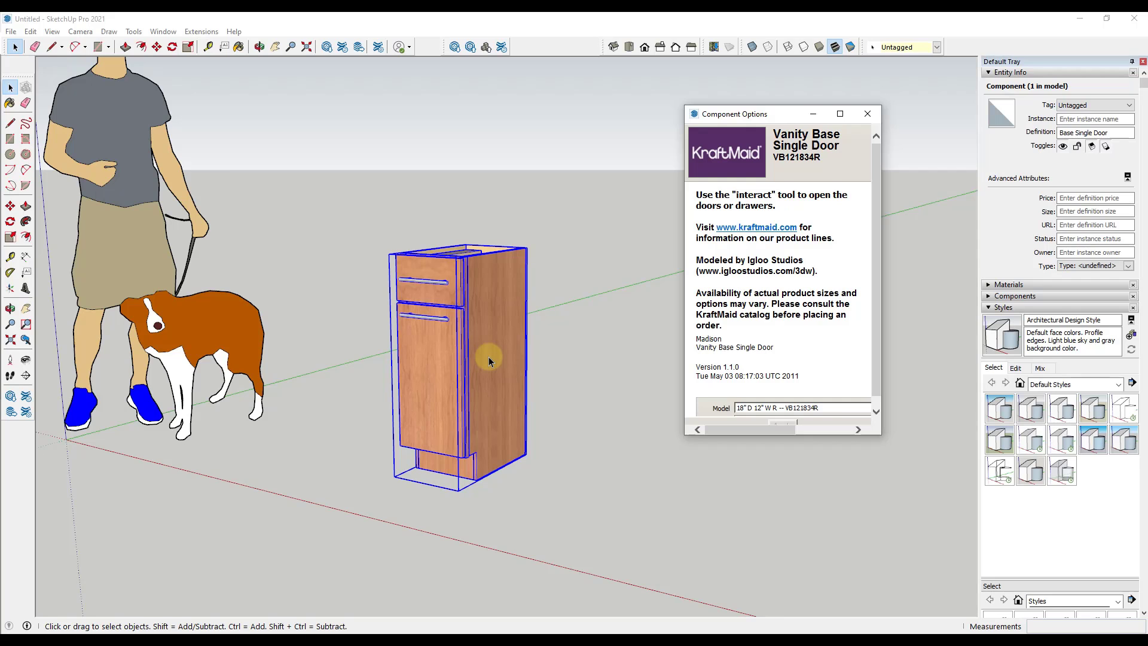
# Close the Component Options and delete the cabinet component from the model
pyautogui.press('o')
pyautogui.moveTo(492, 312); pyautogui.dragTo(469, 320)
pyautogui.press('space')
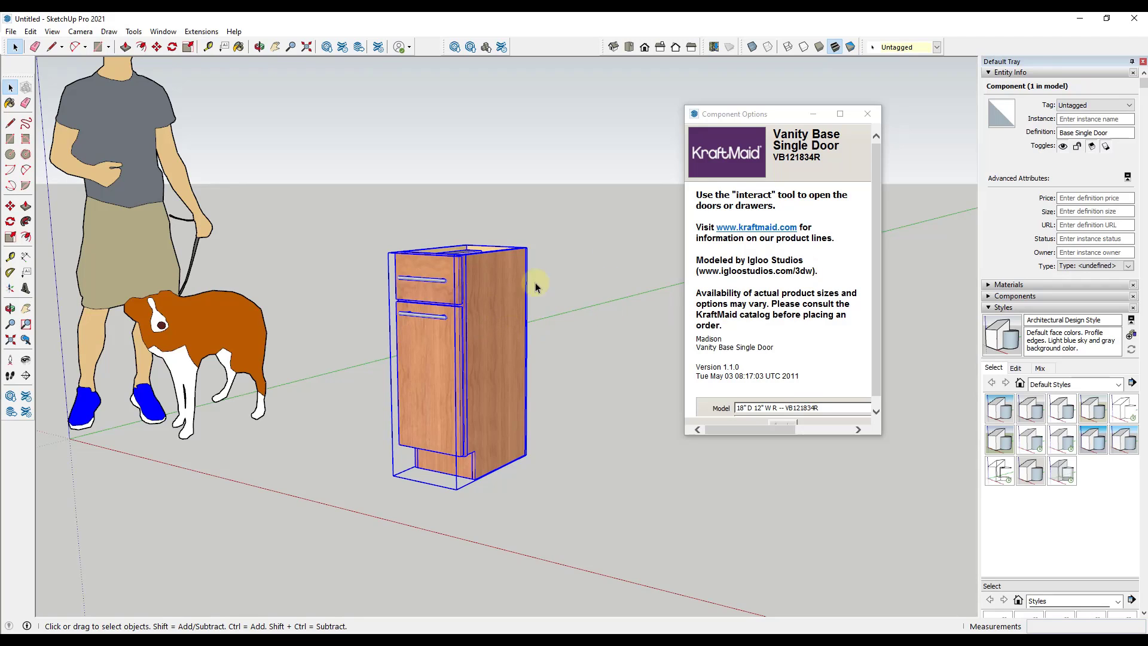
pyautogui.click(868, 113)
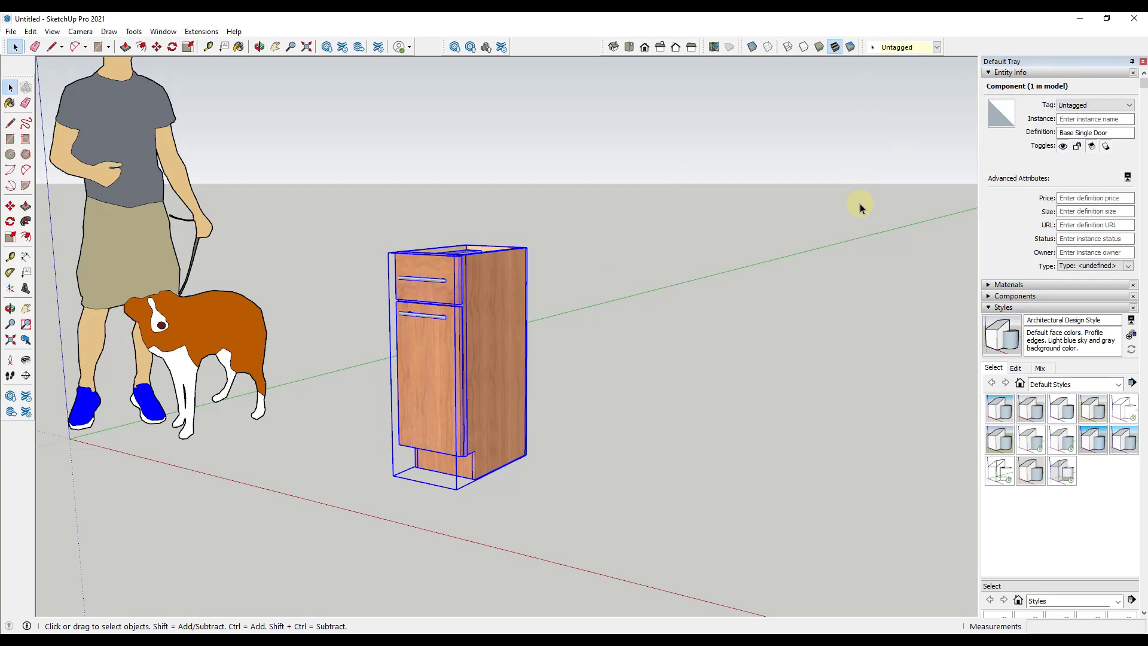
pyautogui.press('Delete')
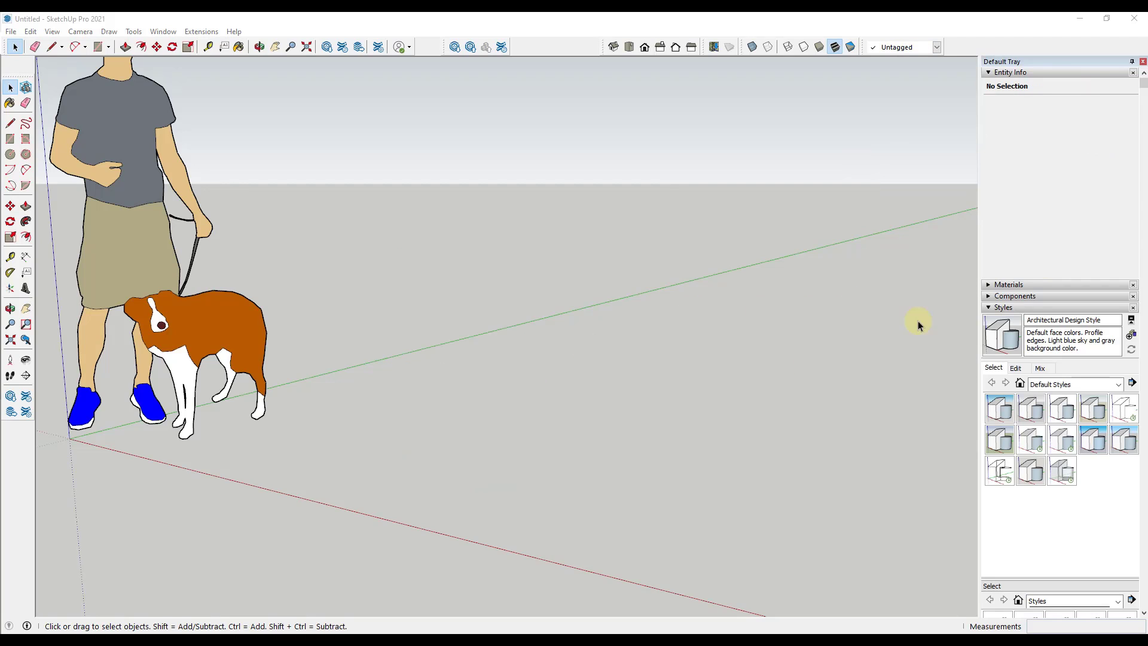
# Draw a small rectangle on the ground plane beside the red axis, in front of the dog figure
pyautogui.press('r')
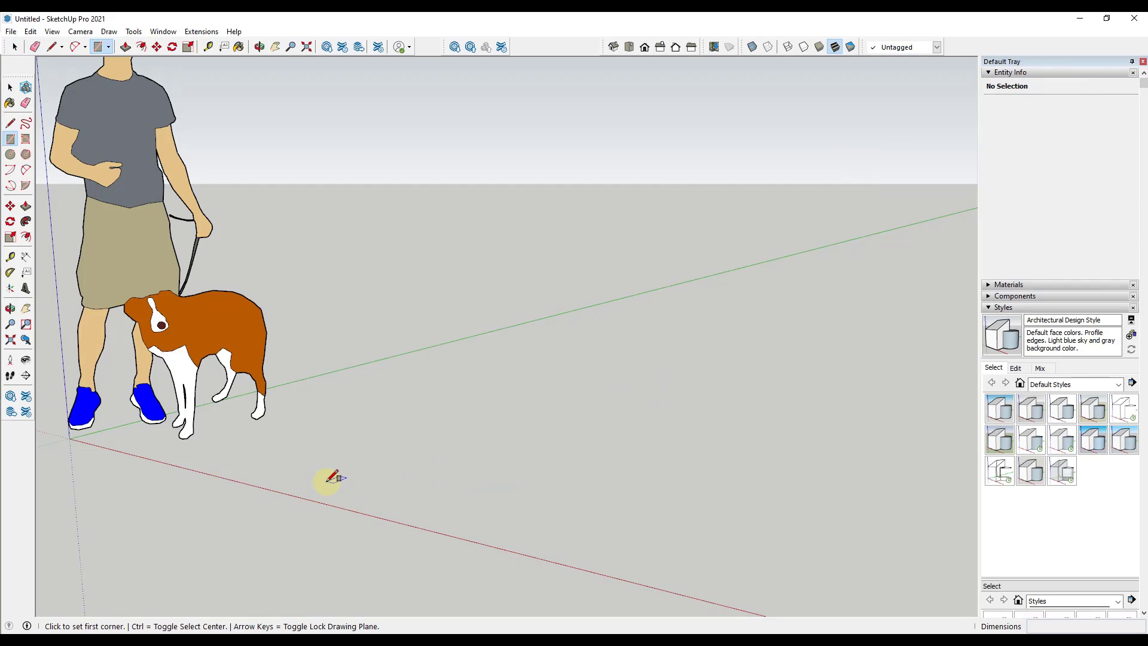
pyautogui.click(328, 481)
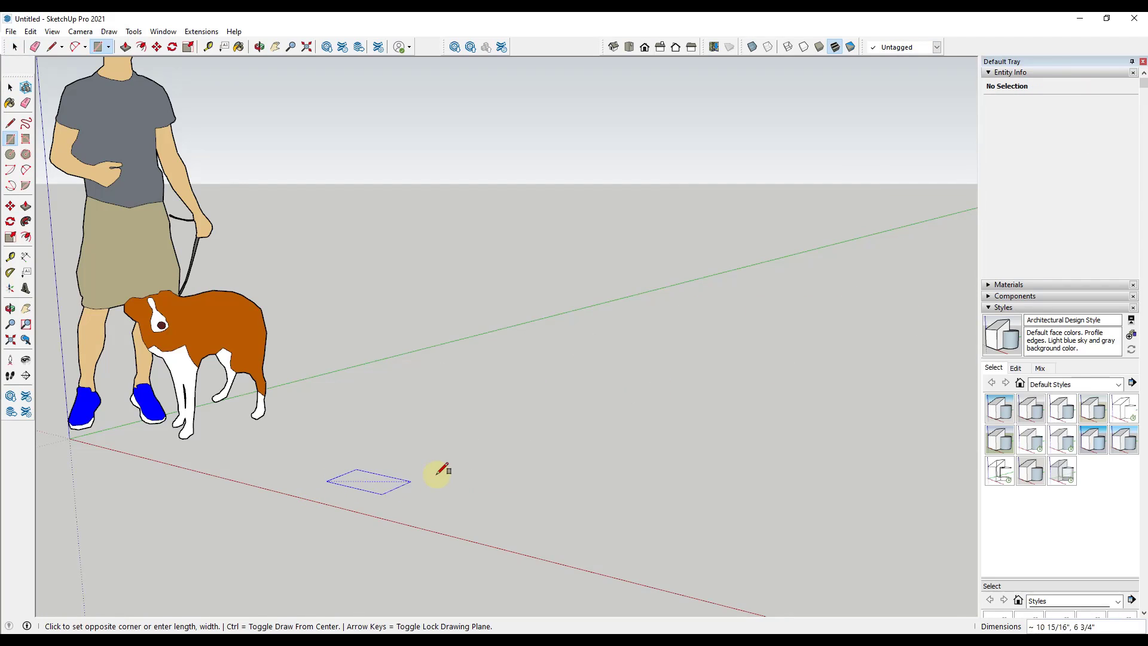
pyautogui.click(475, 459)
pyautogui.press('space')
# Make the rectangle's face and edges into a component named Dynamic Rectangle
pyautogui.moveTo(486, 461); pyautogui.dragTo(444, 501, button='middle')
pyautogui.scroll(-3, 444, 502)
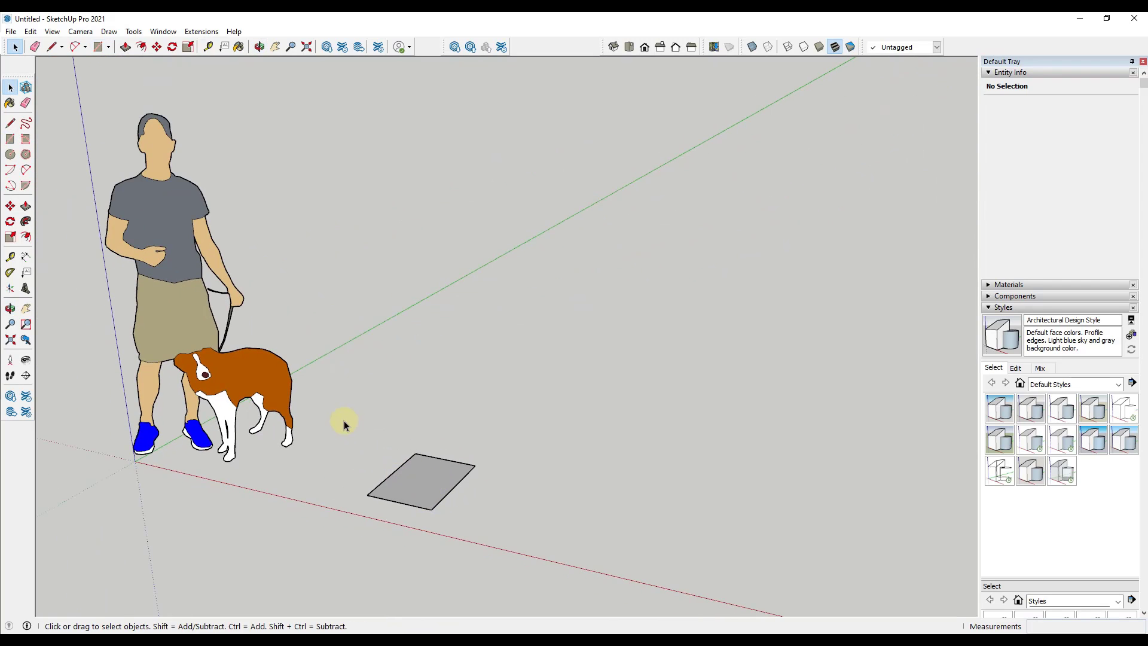
pyautogui.moveTo(341, 418); pyautogui.dragTo(524, 536)
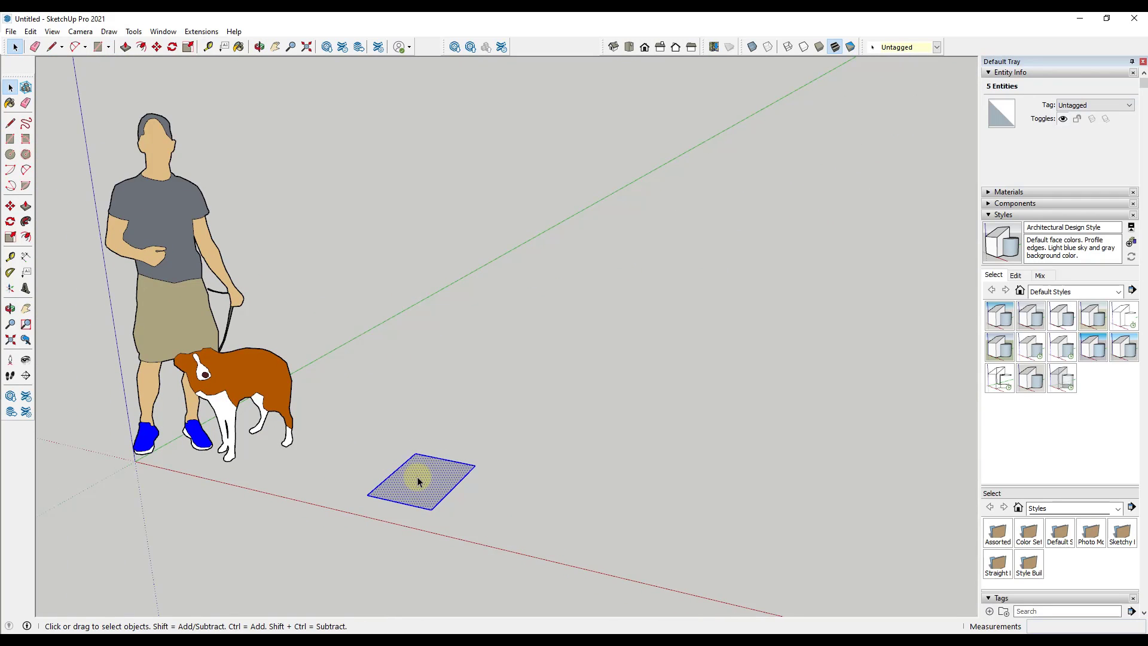
pyautogui.rightClick(419, 481)
pyautogui.click(476, 330)
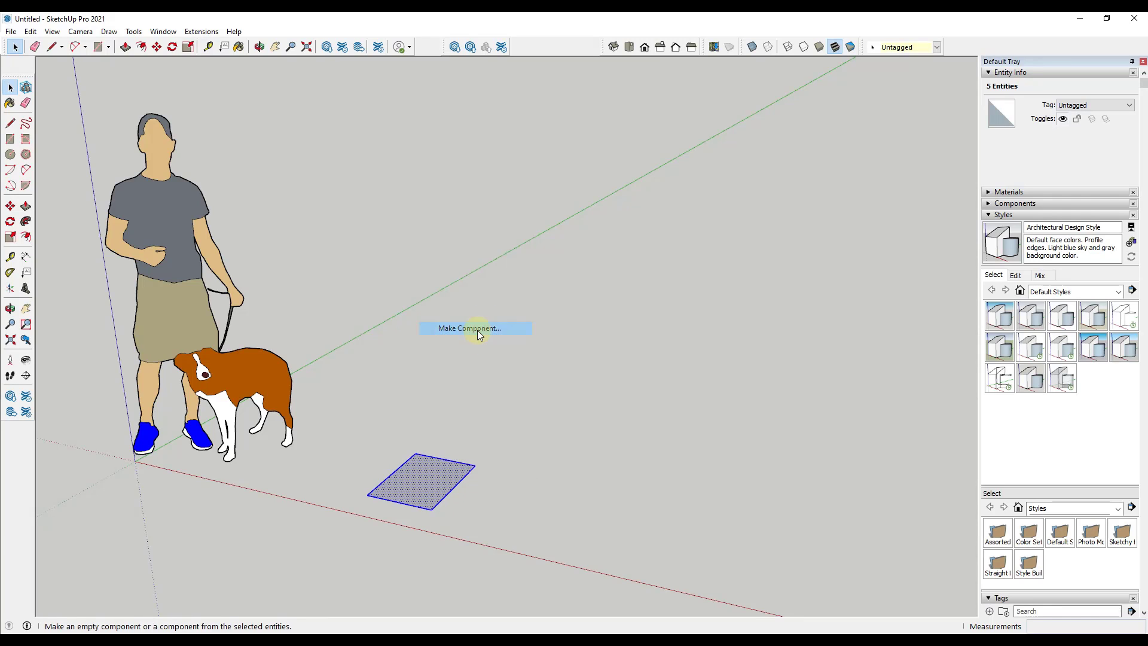
pyautogui.write('Dyna')
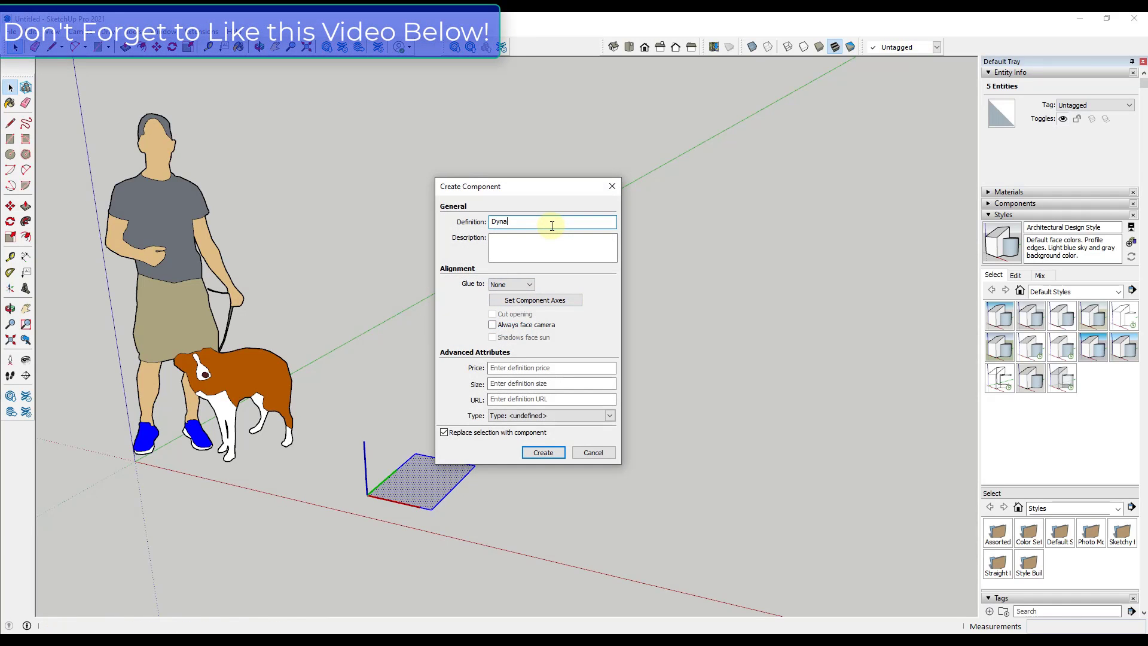
pyautogui.write('mic Rectangle')
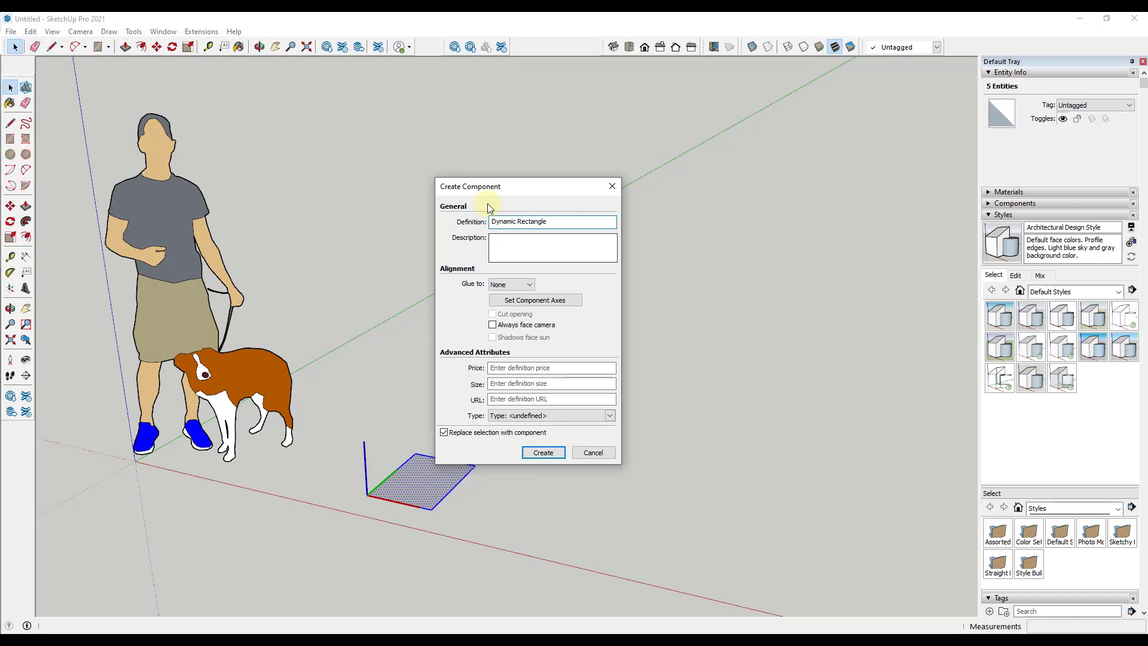
pyautogui.click(546, 454)
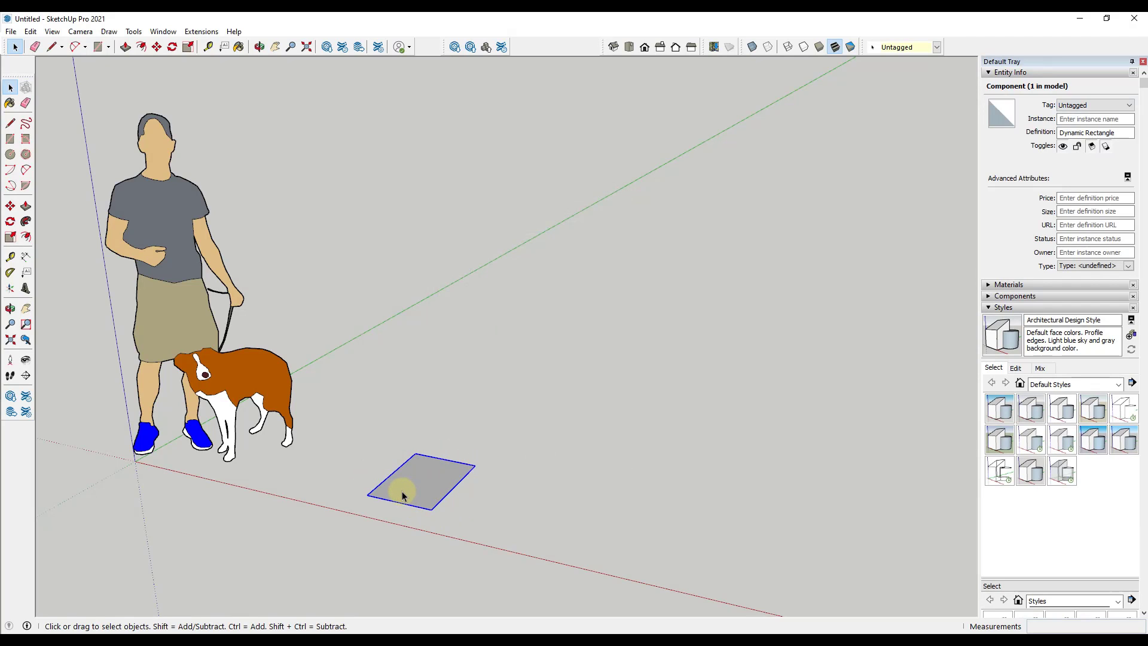
# Check the Component Options of the Dynamic Rectangle for available choices and close them
pyautogui.scroll(4, 397, 559)
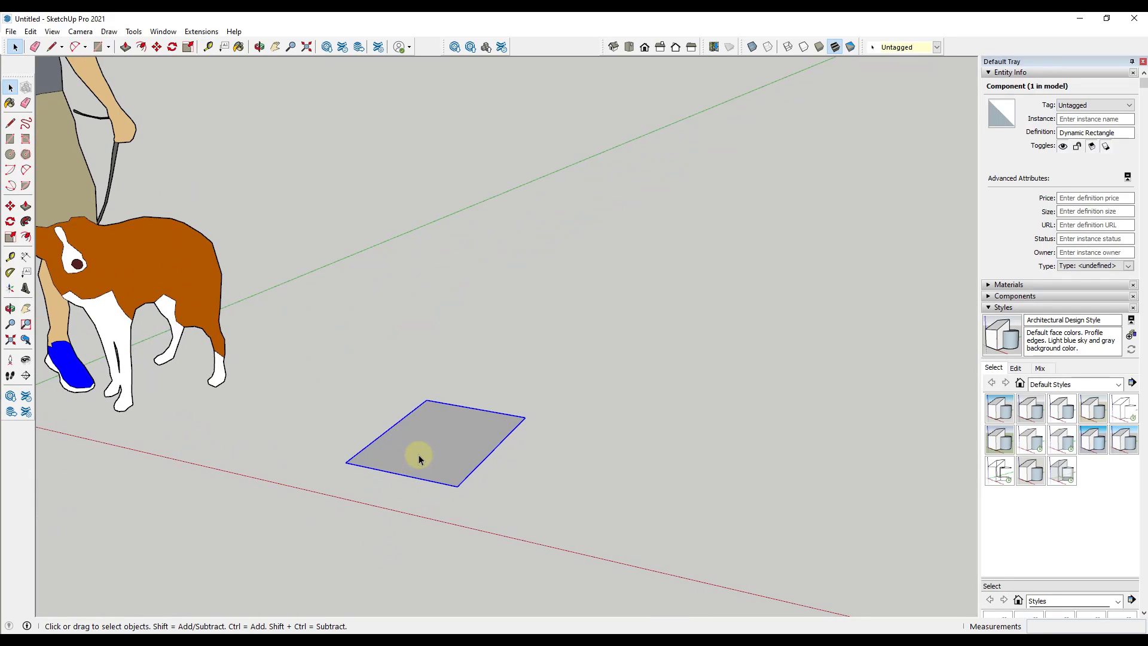
pyautogui.rightClick(445, 445)
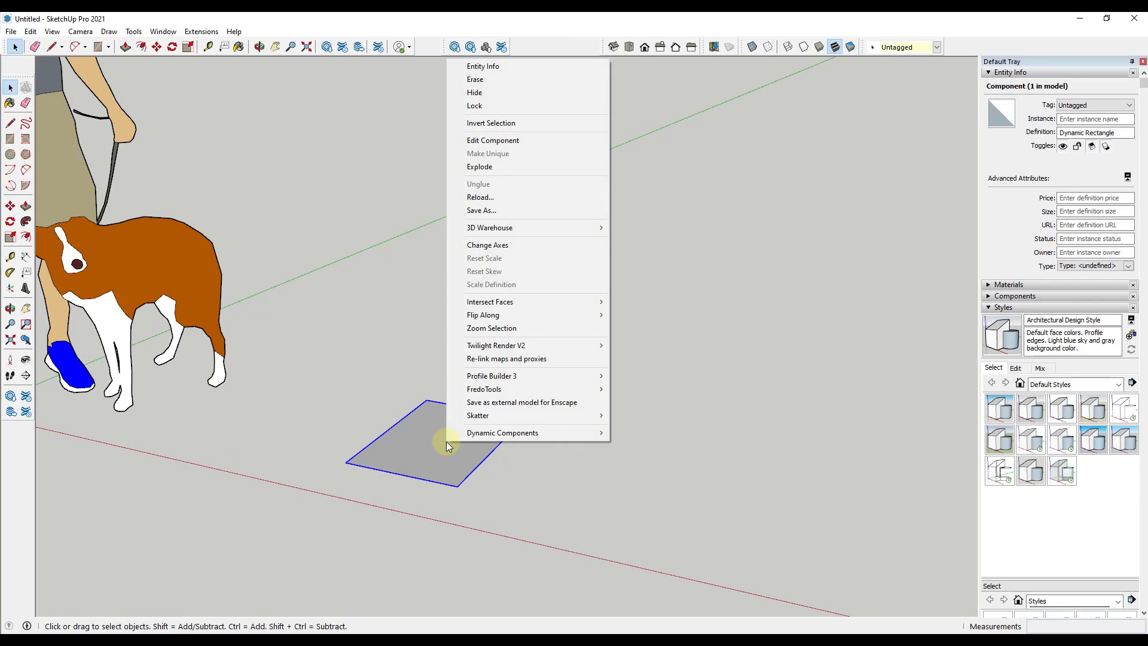
pyautogui.moveTo(473, 438)
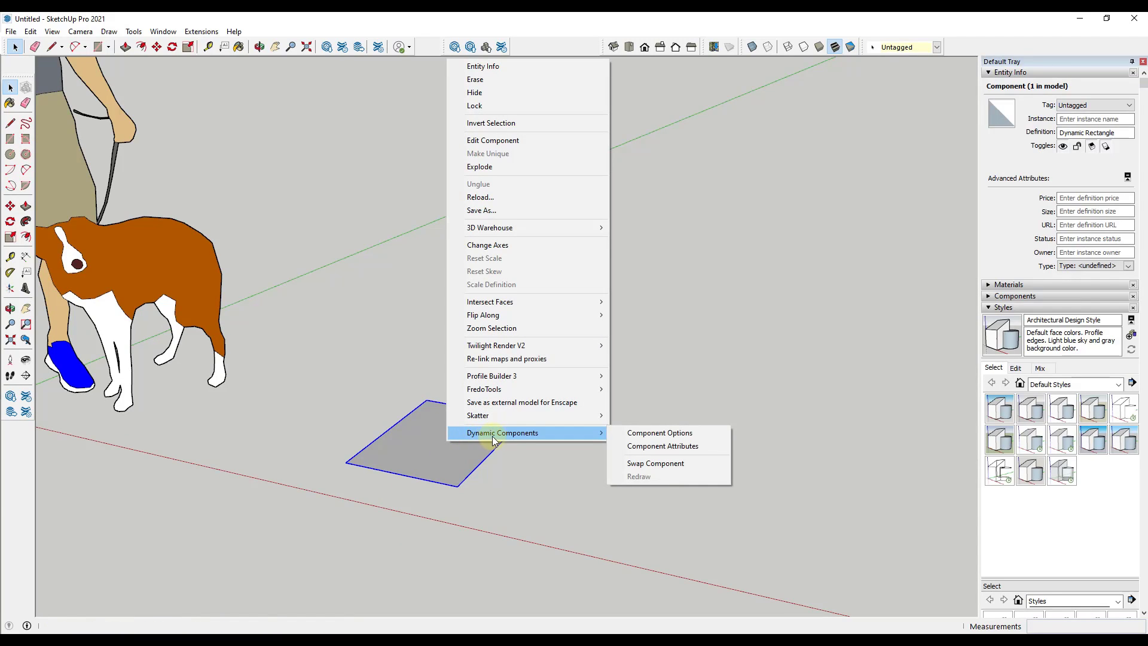
pyautogui.click(671, 434)
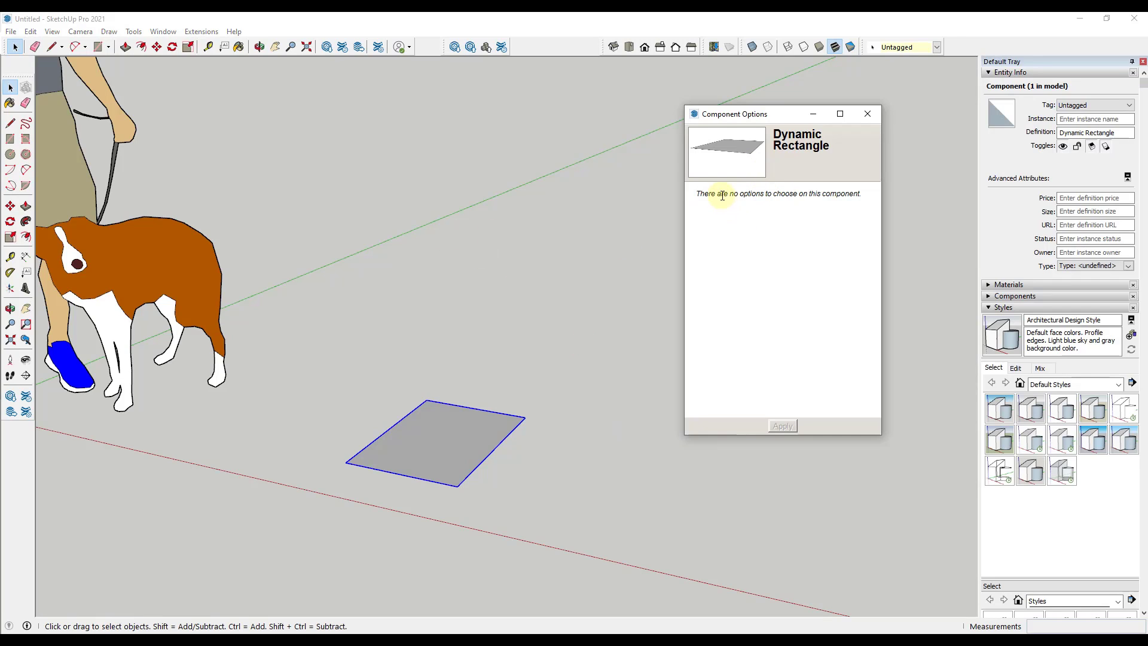
pyautogui.moveTo(722, 195); pyautogui.dragTo(828, 190)
pyautogui.click(846, 154)
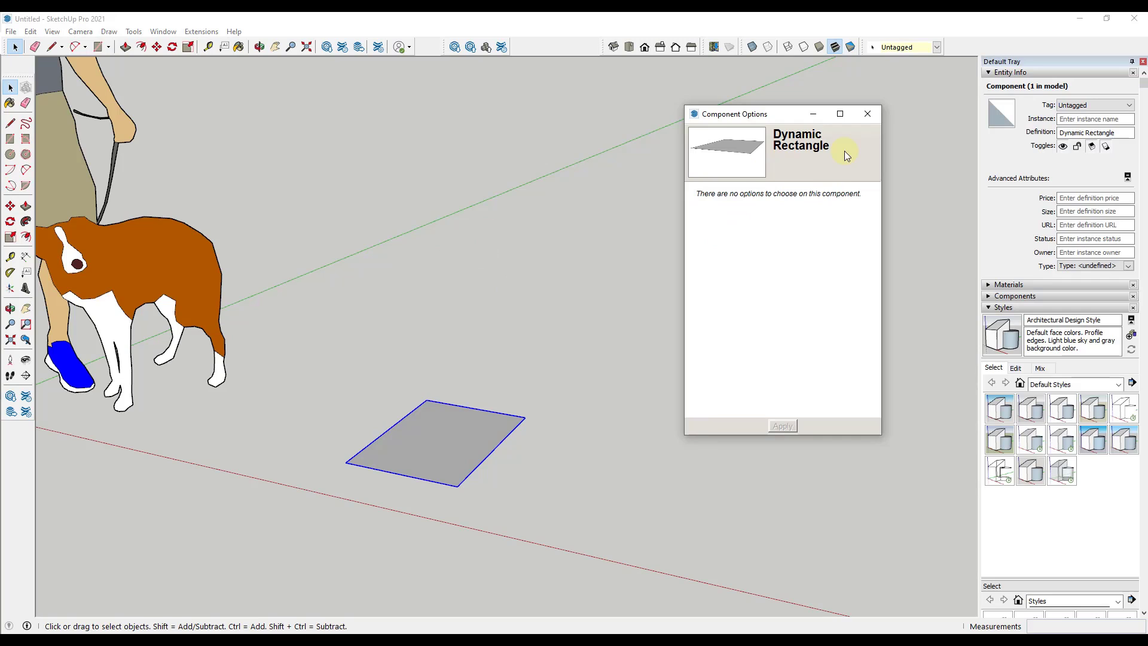
pyautogui.click(867, 114)
# Open the Component Attributes of the Dynamic Rectangle and move the window clear of the model
pyautogui.rightClick(460, 427)
pyautogui.moveTo(507, 419)
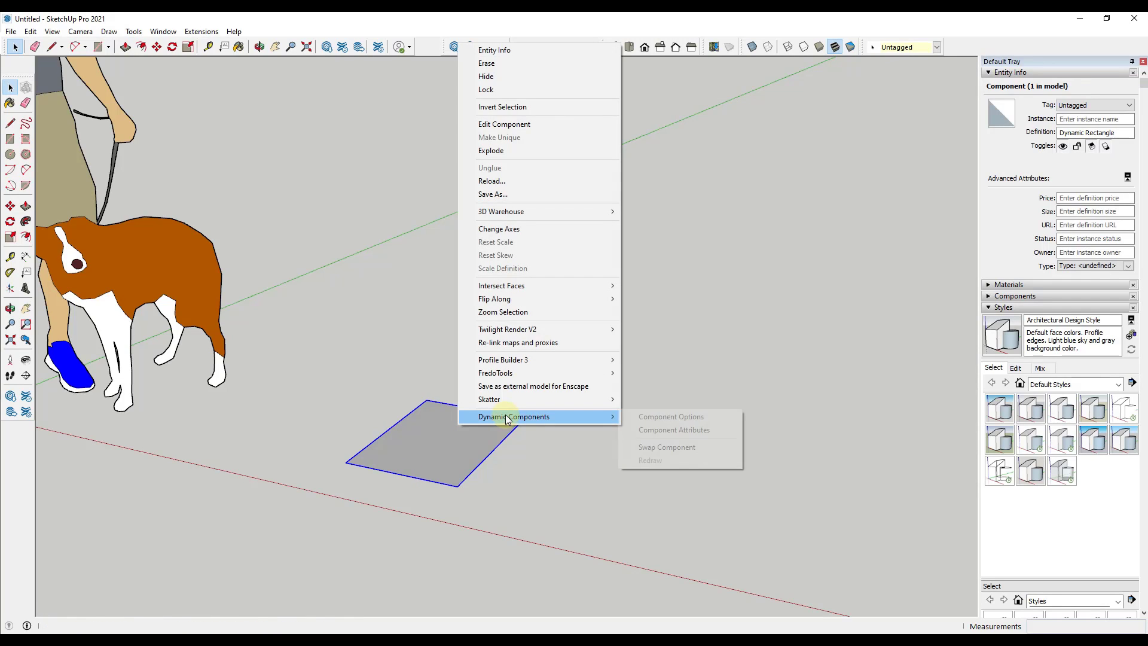
pyautogui.click(671, 430)
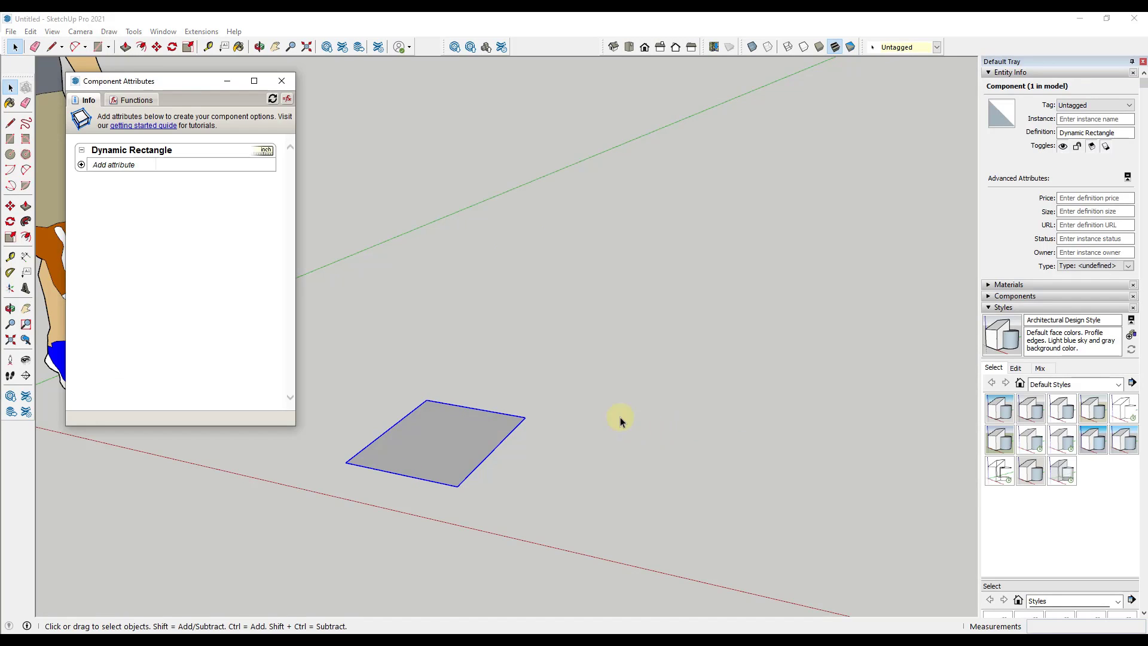
pyautogui.moveTo(179, 79); pyautogui.dragTo(780, 81)
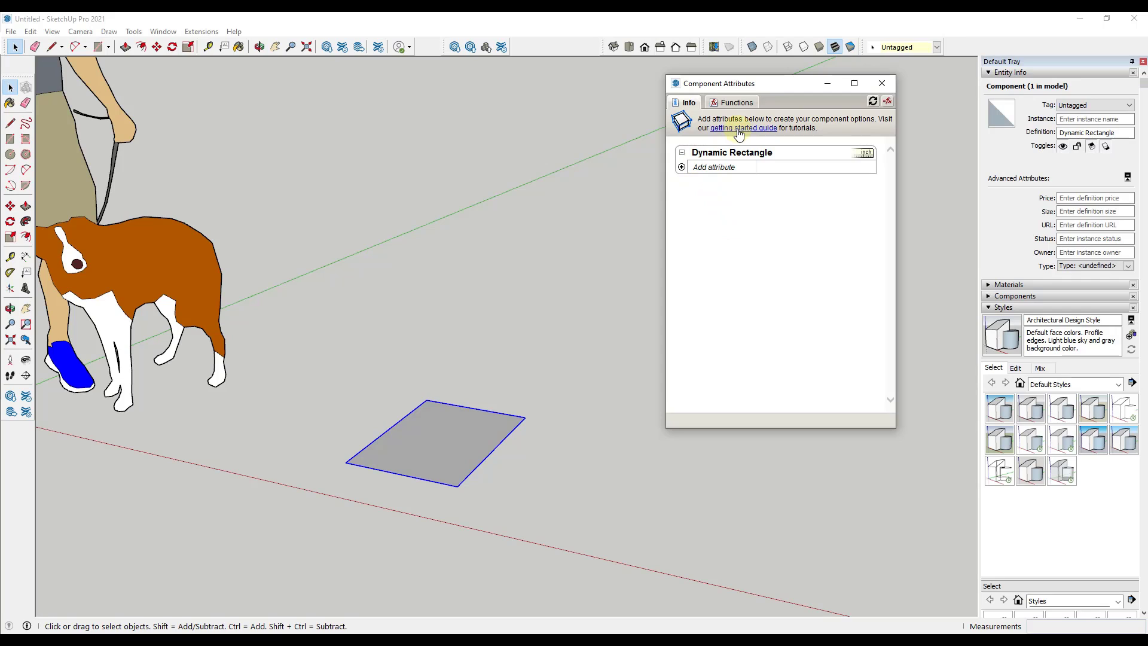
# Look over the spreadsheet functions offered for component attributes and return to the attribute info
pyautogui.click(736, 102)
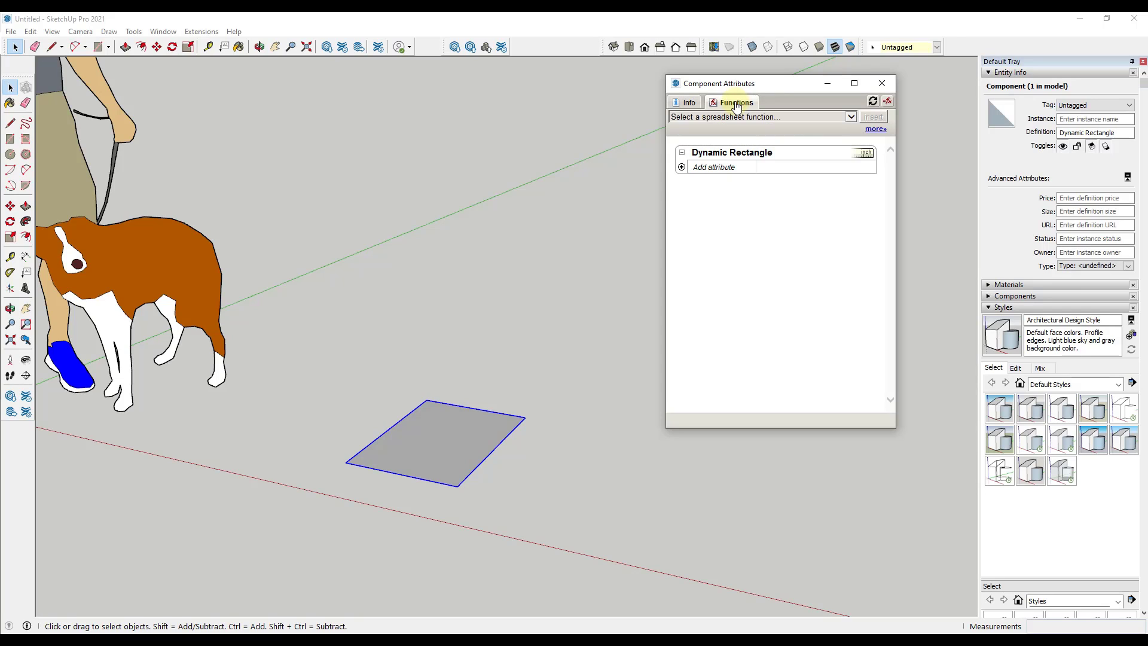
pyautogui.click(850, 117)
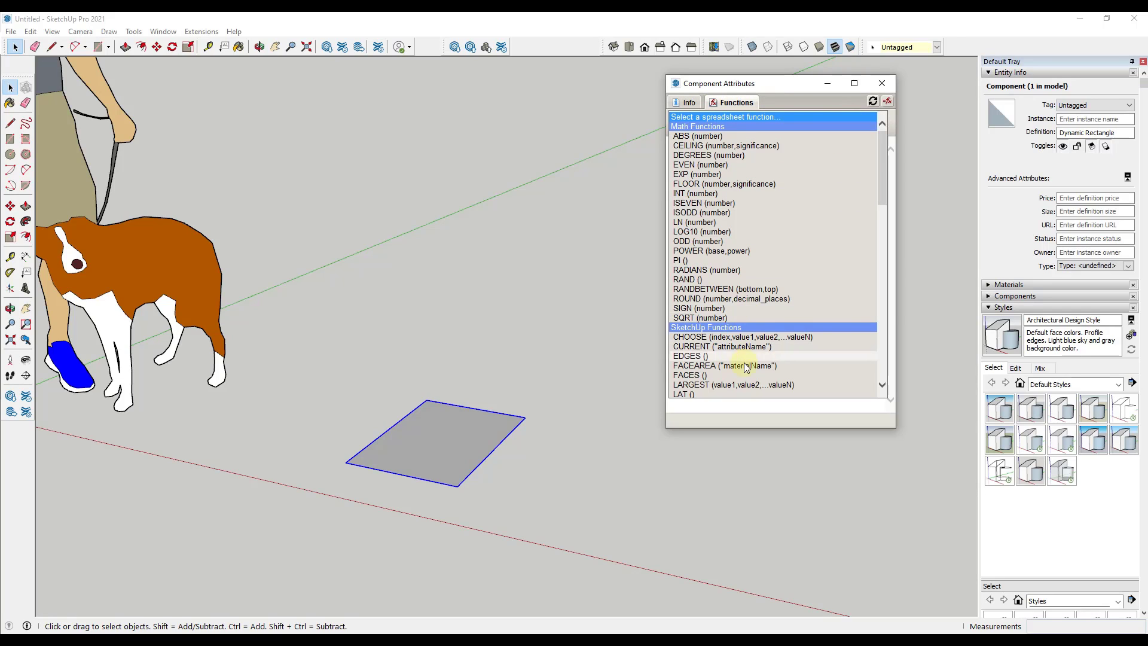
pyautogui.click(794, 104)
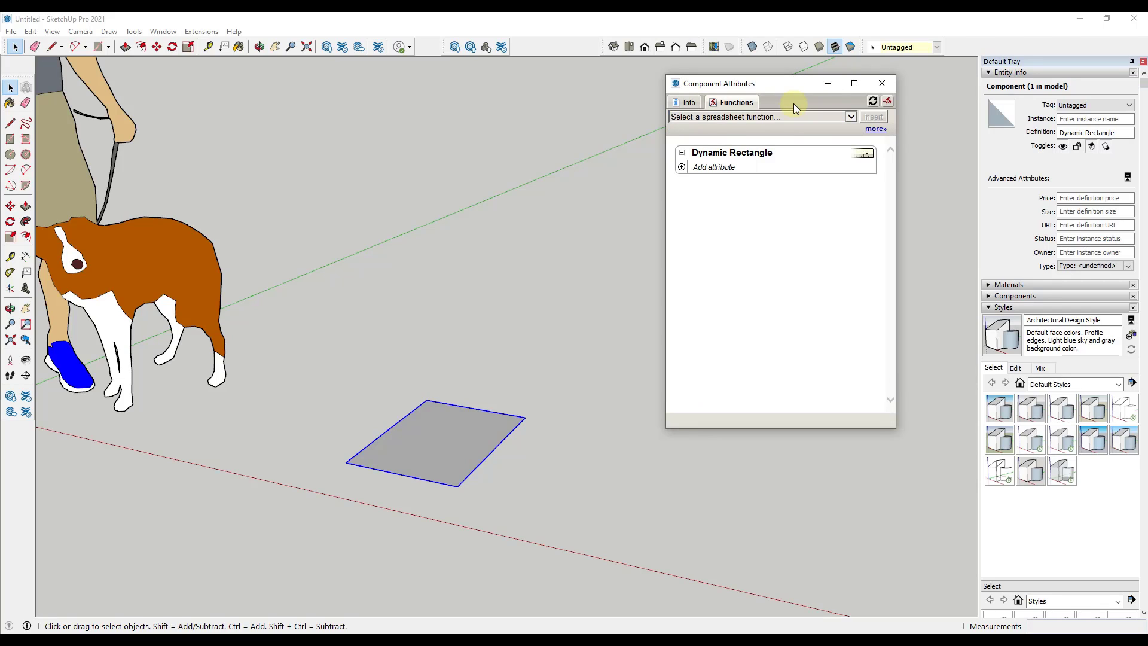
pyautogui.click(686, 103)
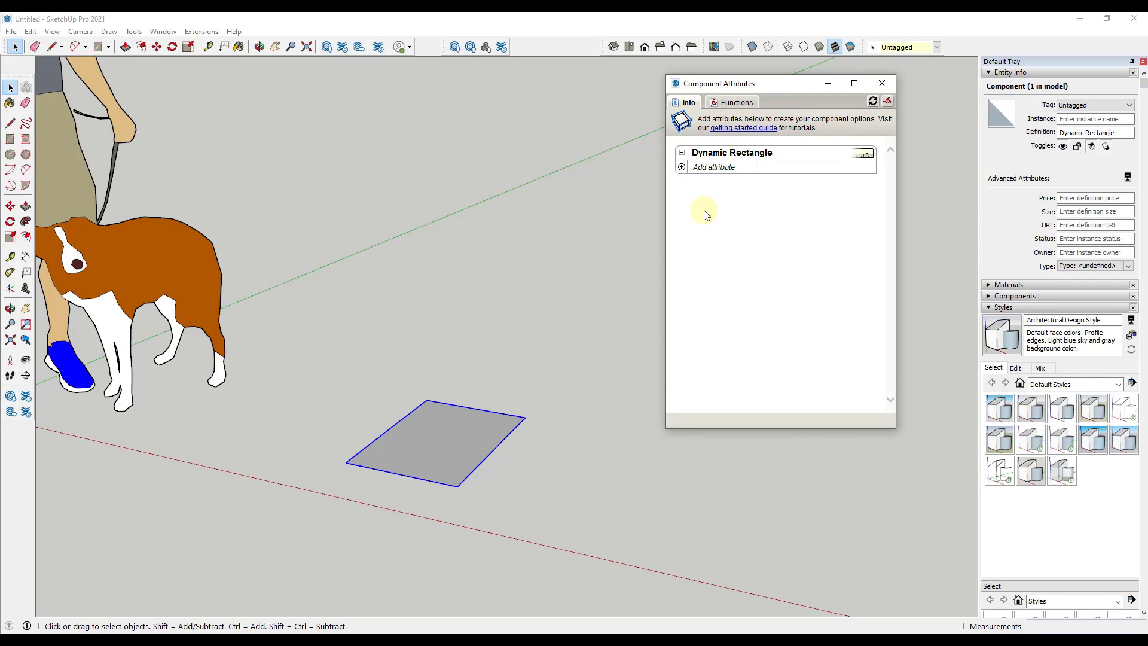
# Add the LenX and LenY size attributes to the Dynamic Rectangle, enlarging the attributes window to fit the full attribute list
pyautogui.click(682, 169)
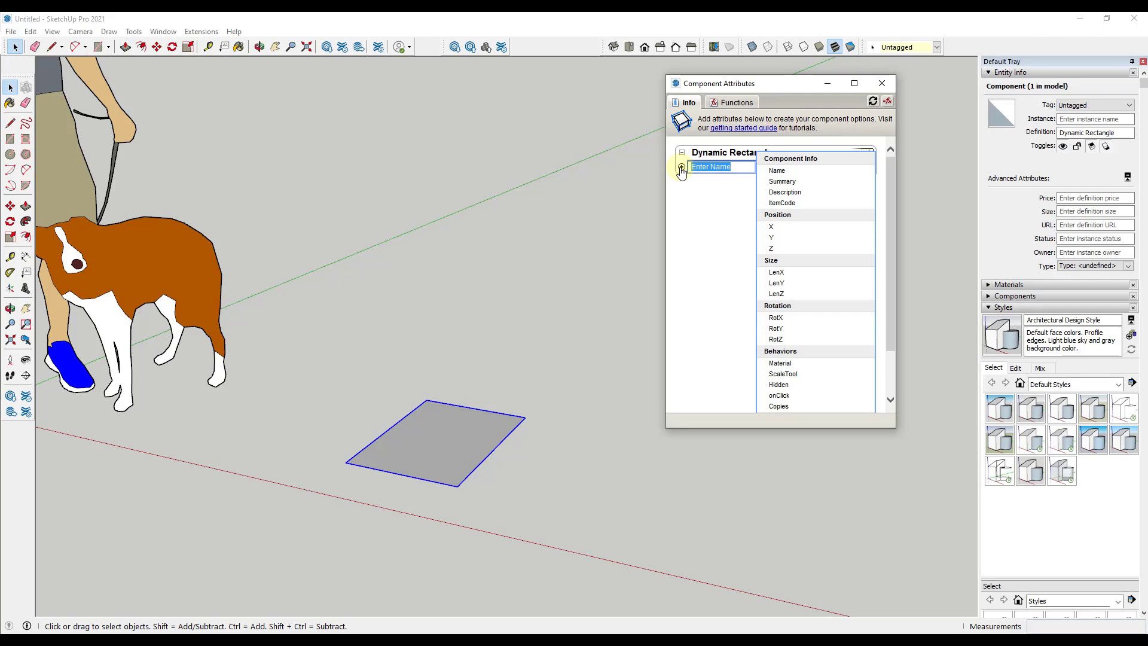
pyautogui.scroll(-1, 810, 281)
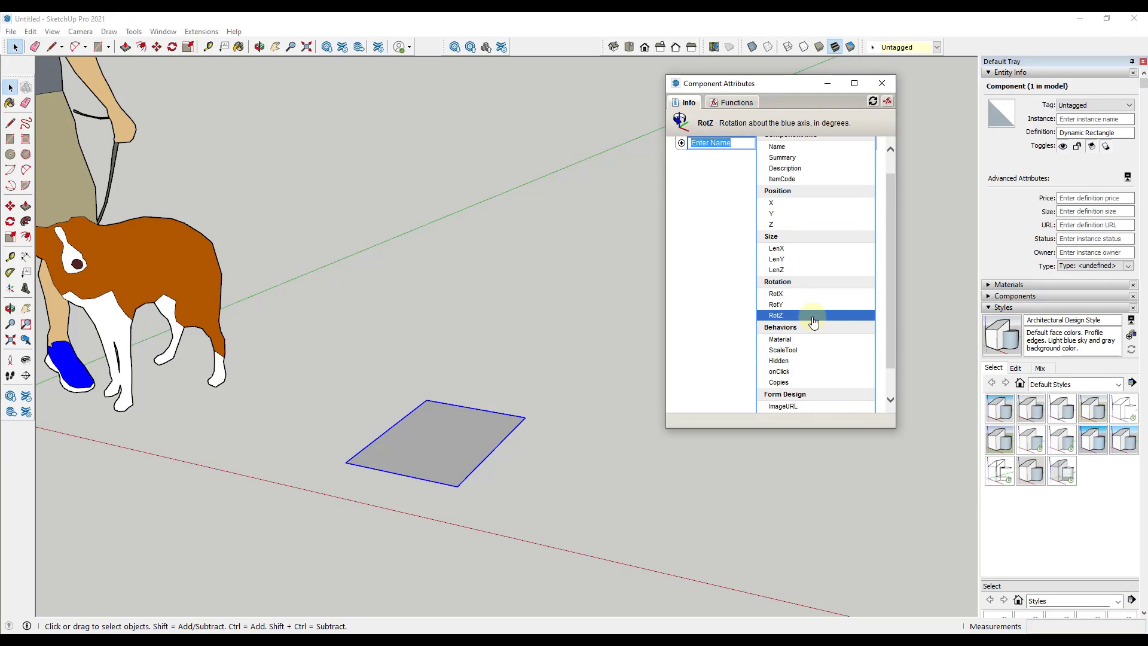
pyautogui.scroll(1, 811, 293)
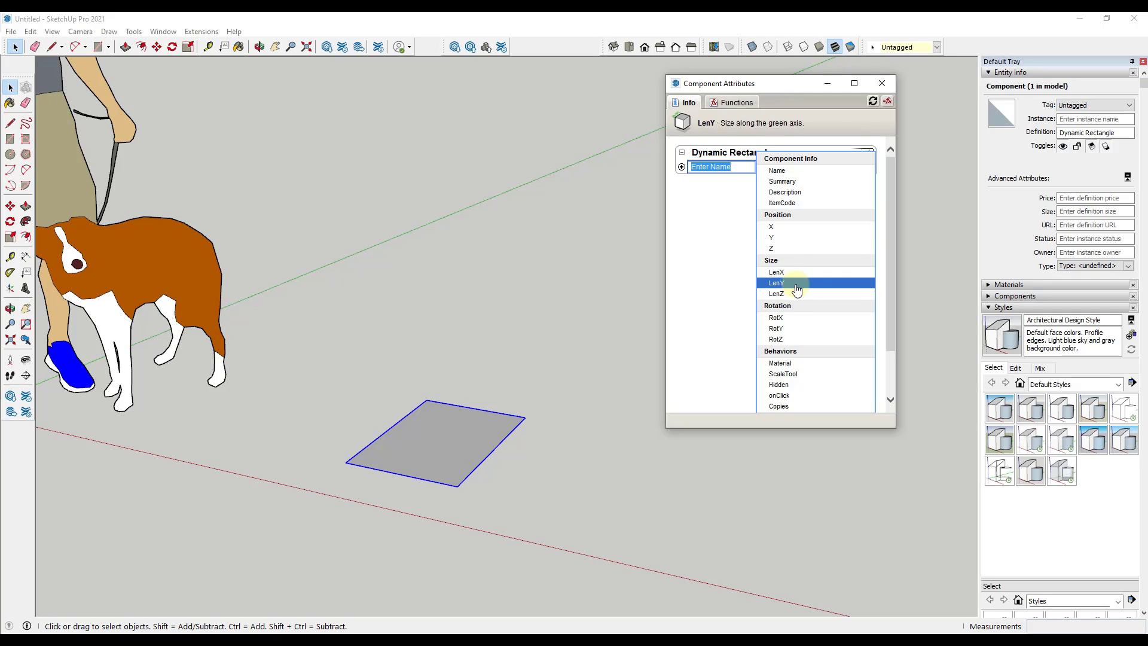
pyautogui.scroll(-1, 801, 324)
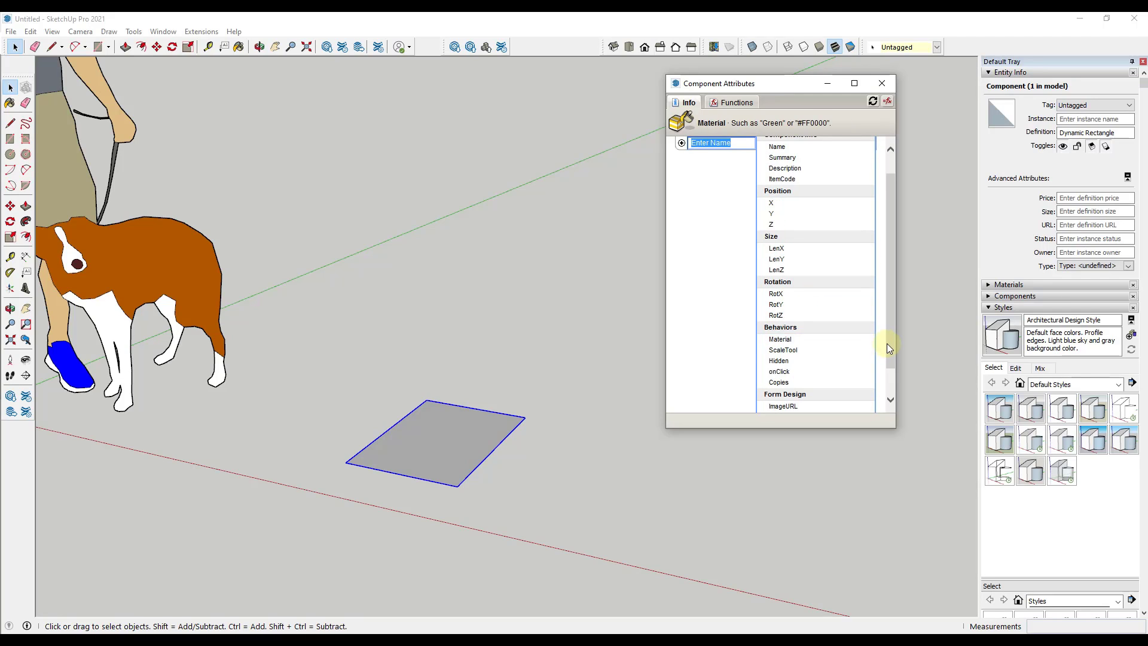
pyautogui.moveTo(888, 343); pyautogui.dragTo(890, 363)
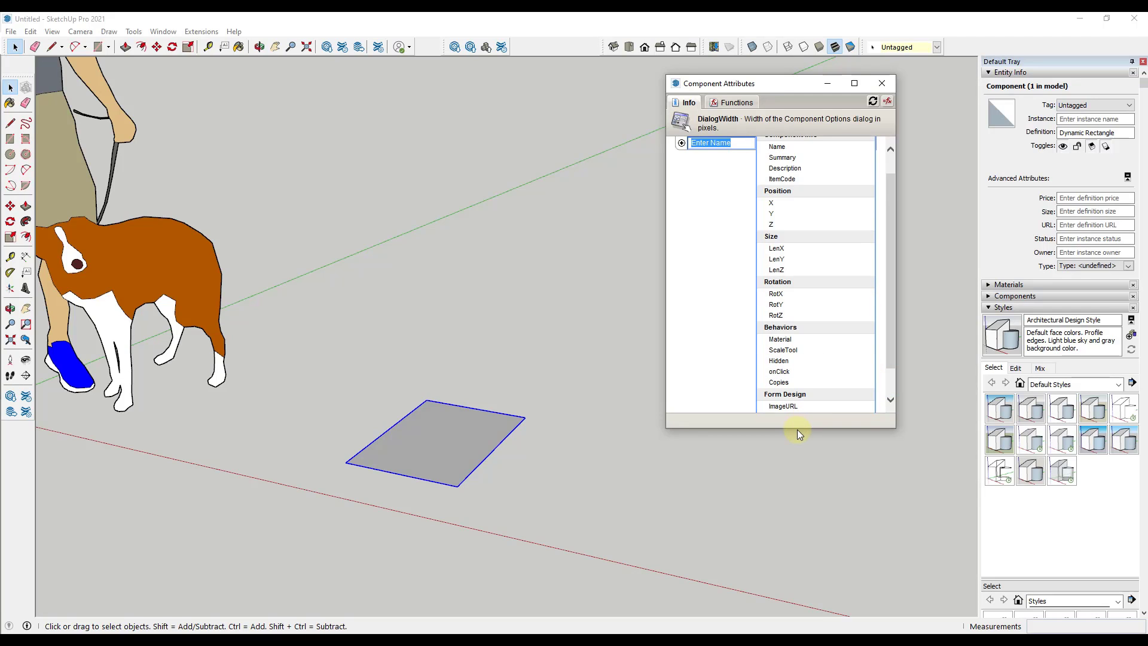
pyautogui.moveTo(798, 428); pyautogui.dragTo(799, 525)
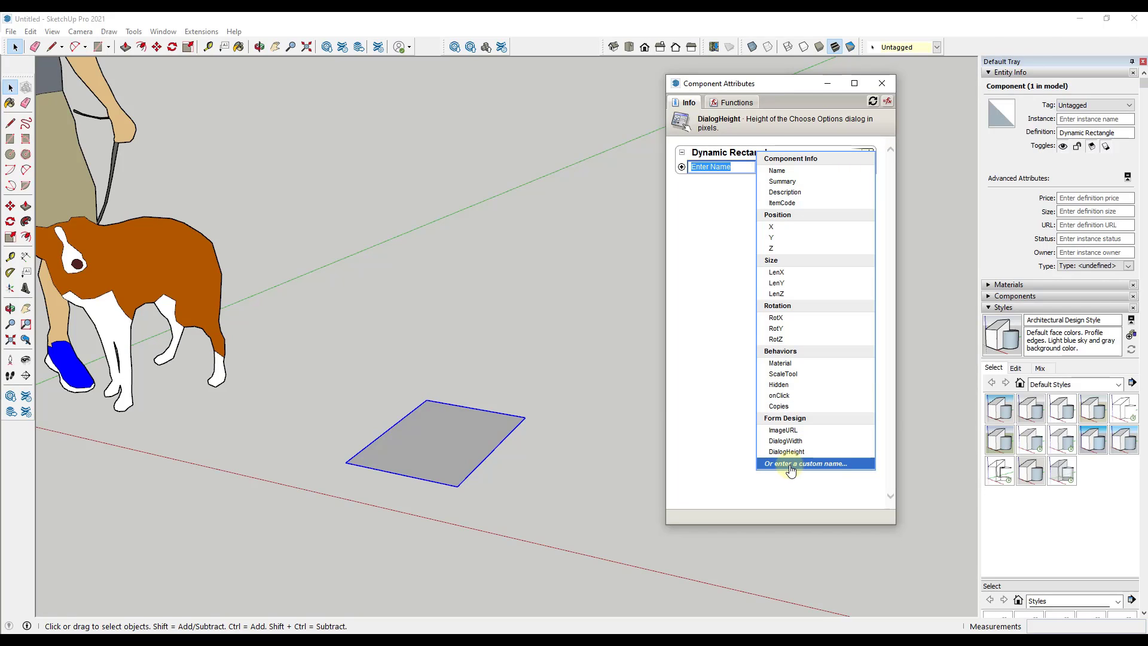
pyautogui.click(796, 273)
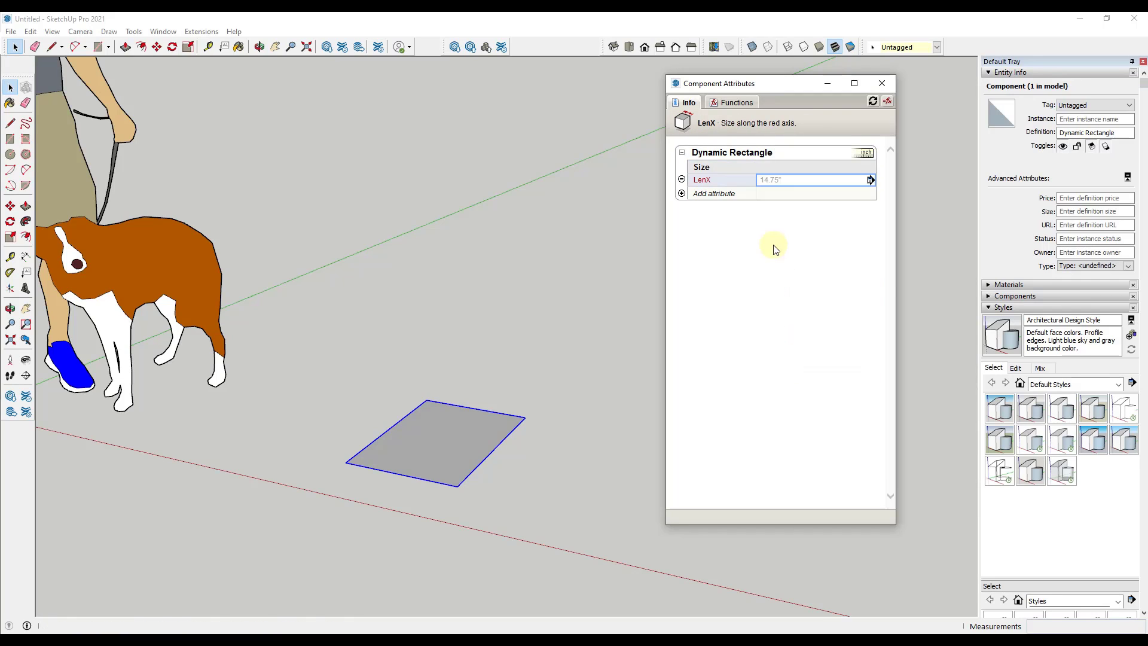
pyautogui.click(682, 193)
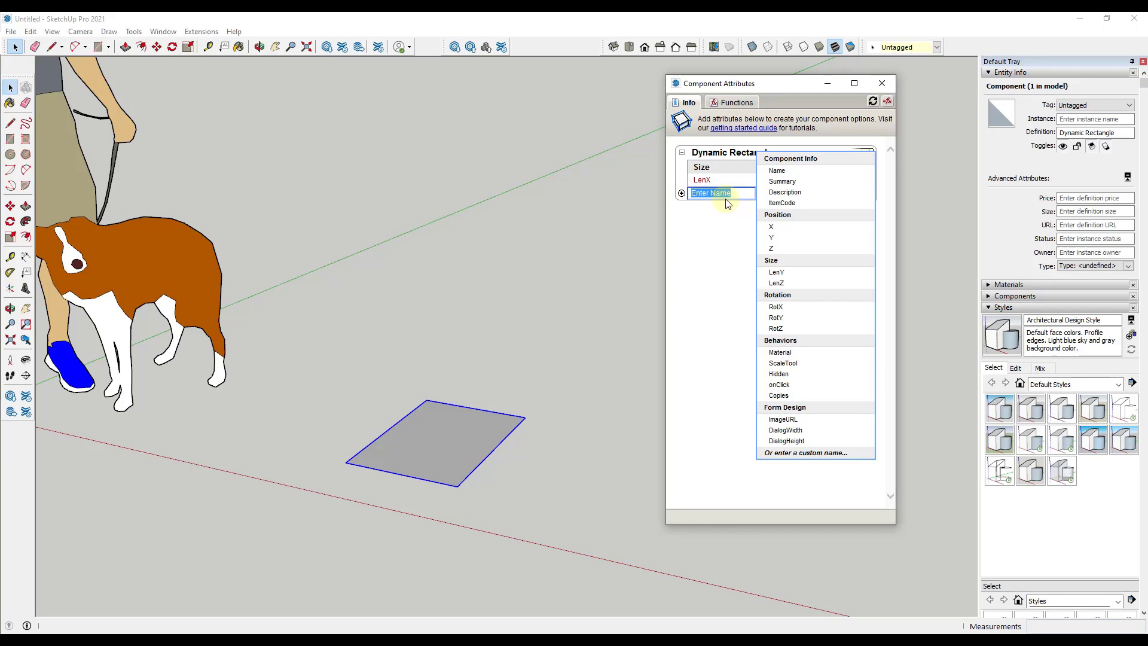
pyautogui.click(790, 273)
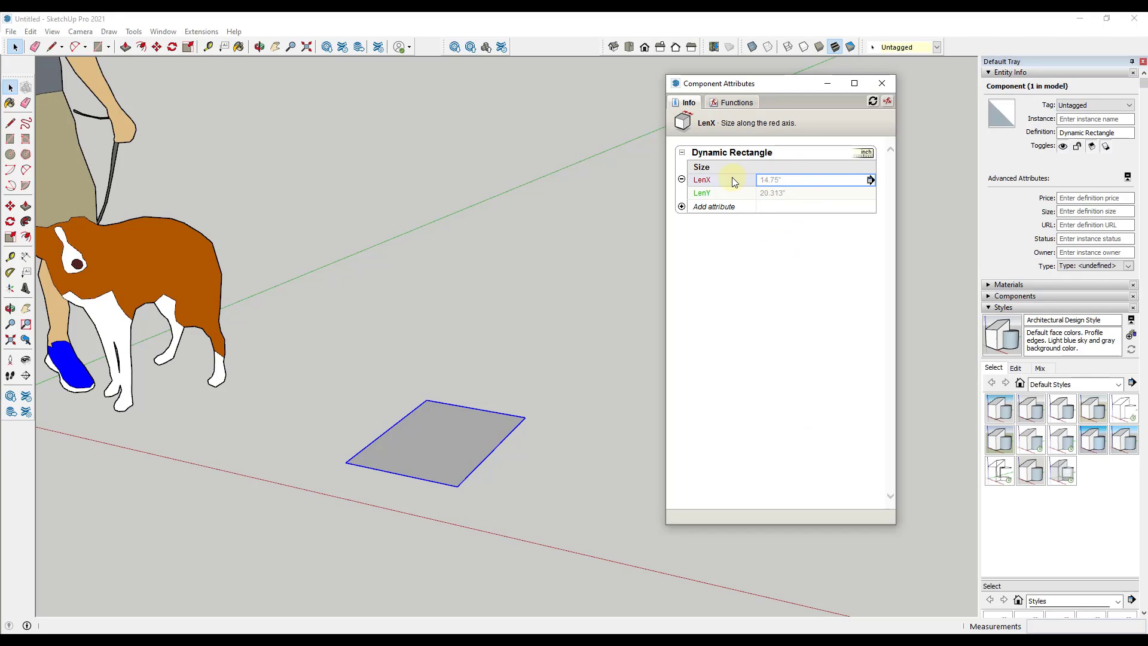
# Set the Dynamic Rectangle's LenX size along the red axis to 20 inches
pyautogui.click(795, 194)
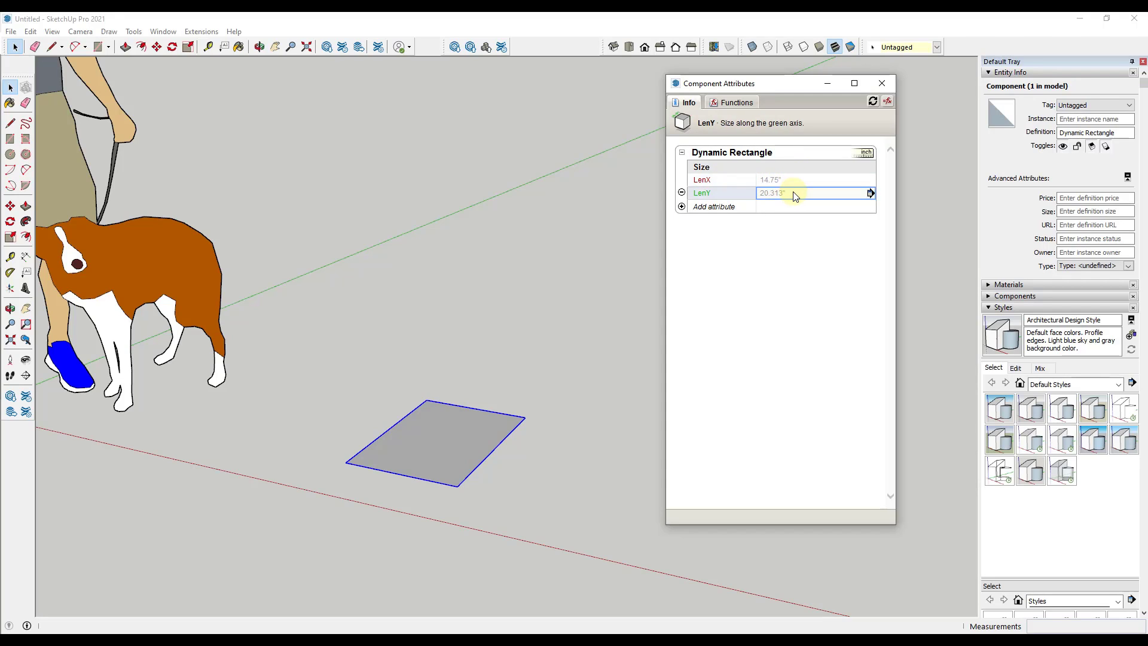
pyautogui.click(801, 193)
pyautogui.click(796, 180)
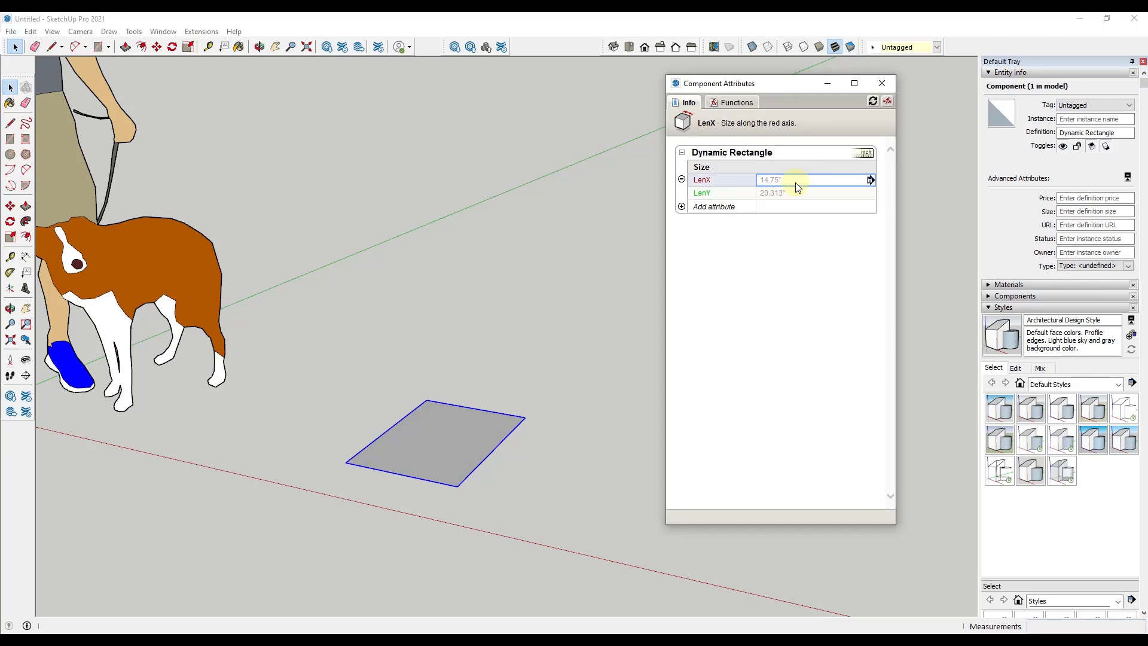
pyautogui.click(795, 182)
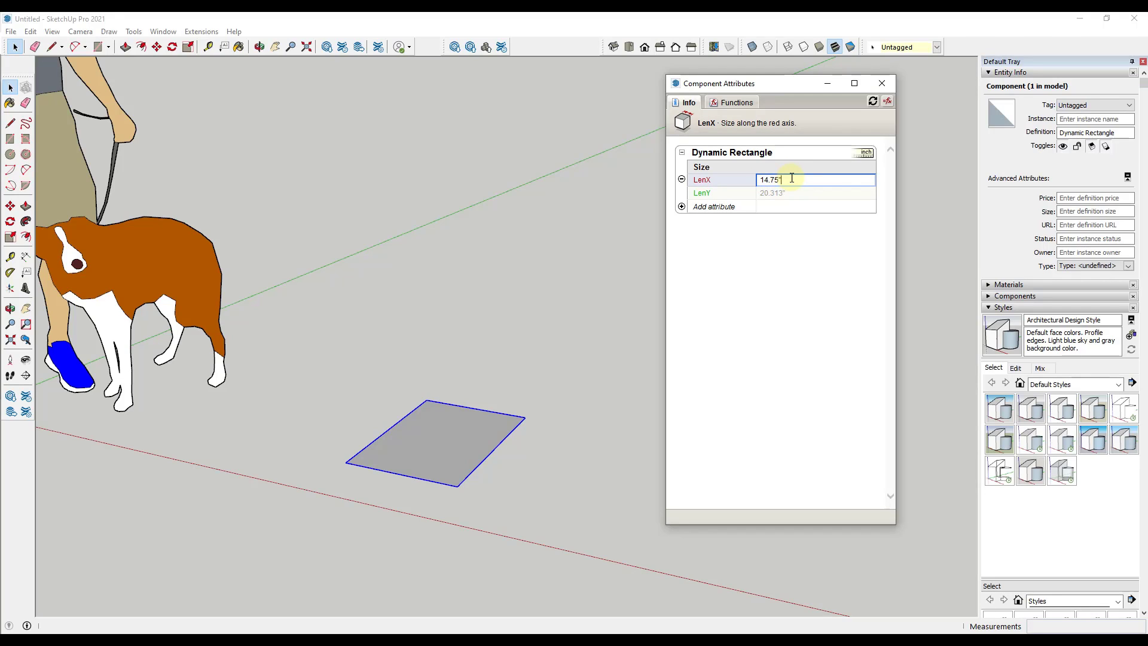
pyautogui.click(690, 182)
pyautogui.write('20')
pyautogui.press('Return')
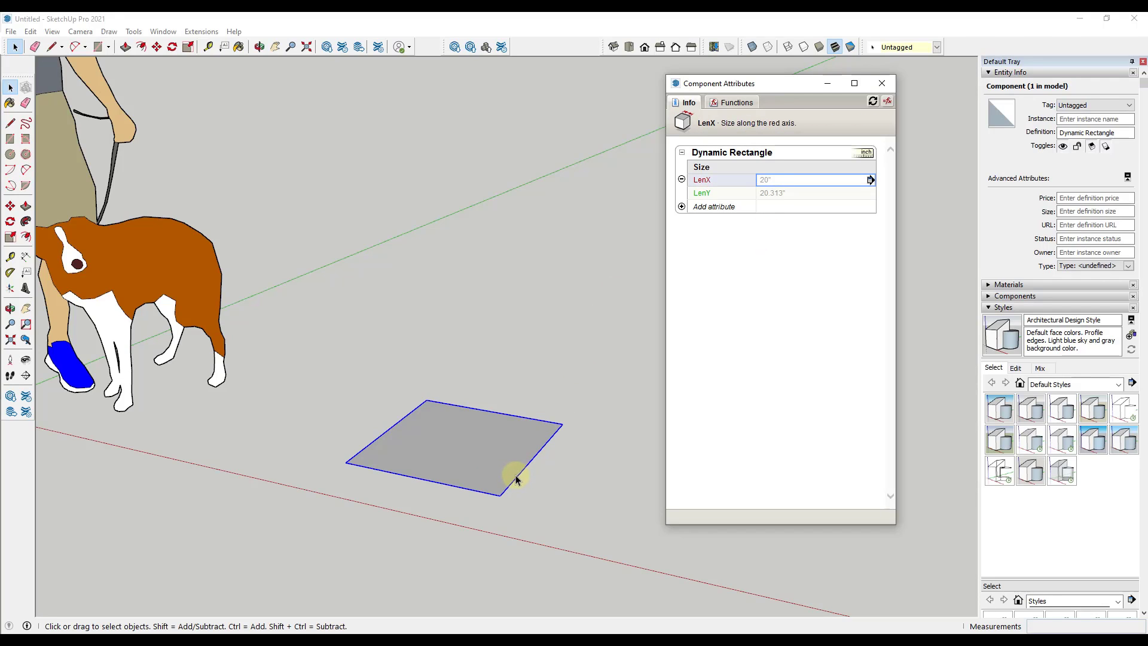
# Set the Dynamic Rectangle's LenY size along the green axis to 40 inches
pyautogui.click(779, 193)
pyautogui.moveTo(801, 194); pyautogui.dragTo(717, 194)
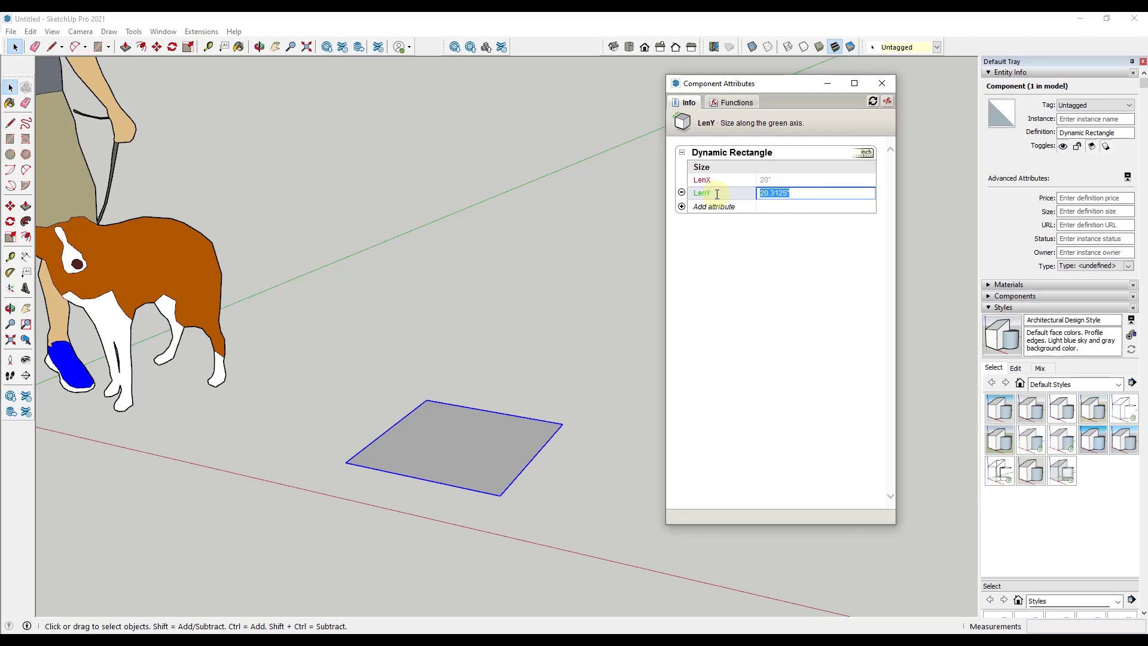
pyautogui.write('40')
pyautogui.press('Return')
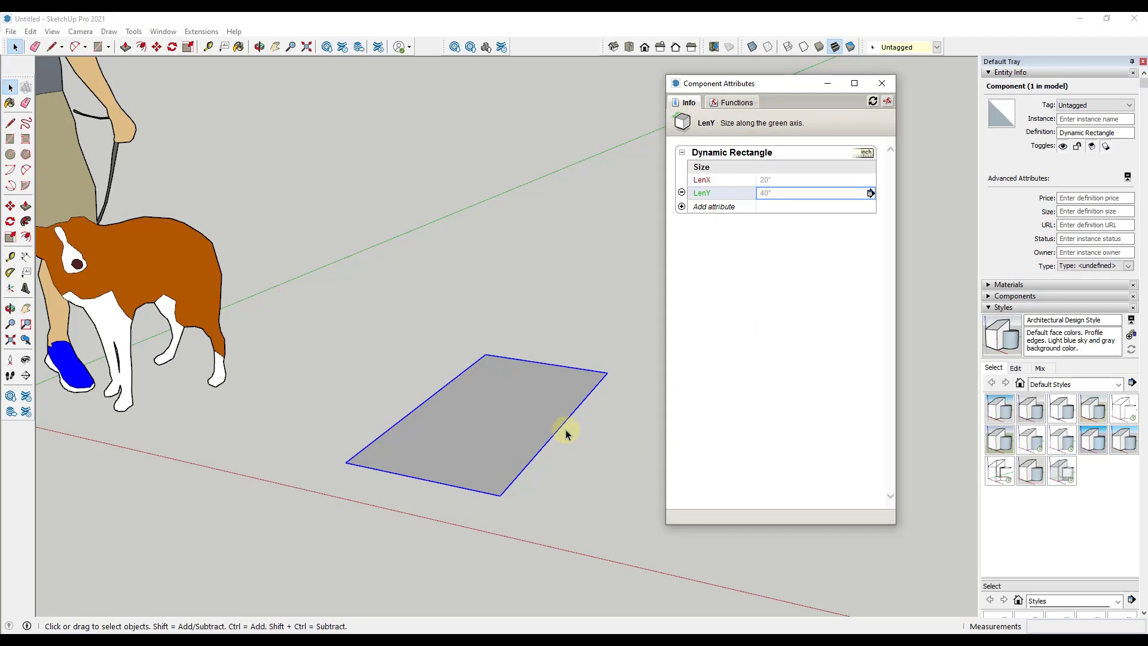
# Add the LenZ size attribute for the blue axis to the Dynamic Rectangle
pyautogui.moveTo(561, 451)
pyautogui.mouseDown(button='middle')
pyautogui.moveTo(581, 469)
pyautogui.moveTo(557, 464)
pyautogui.mouseUp(button='middle')
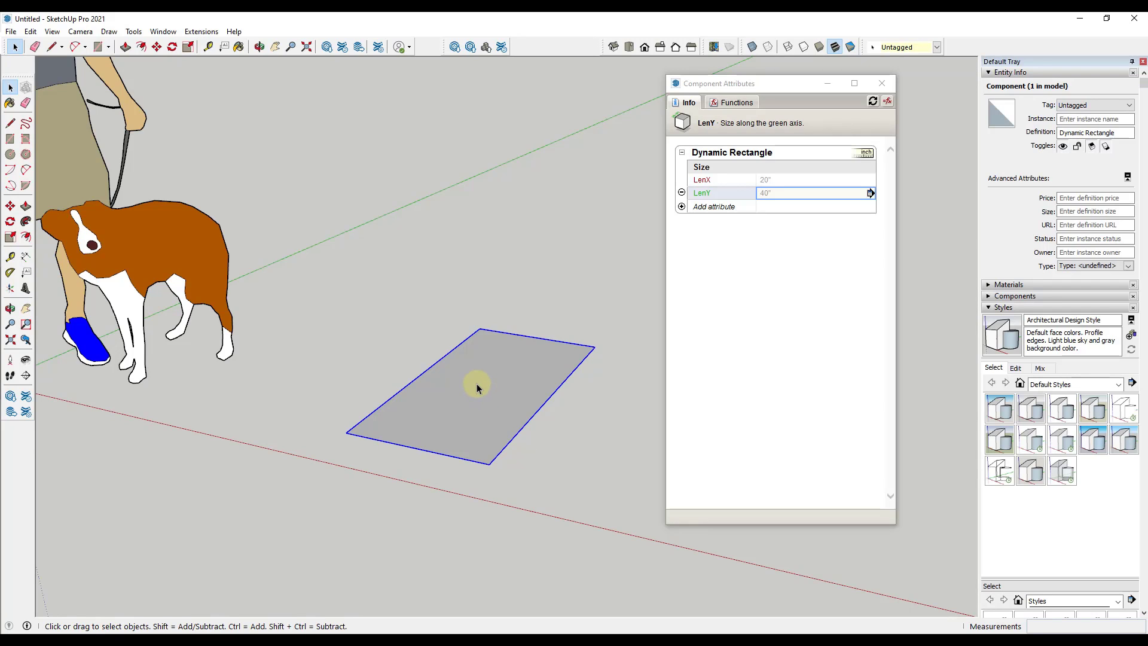
pyautogui.scroll(-2, 540, 368)
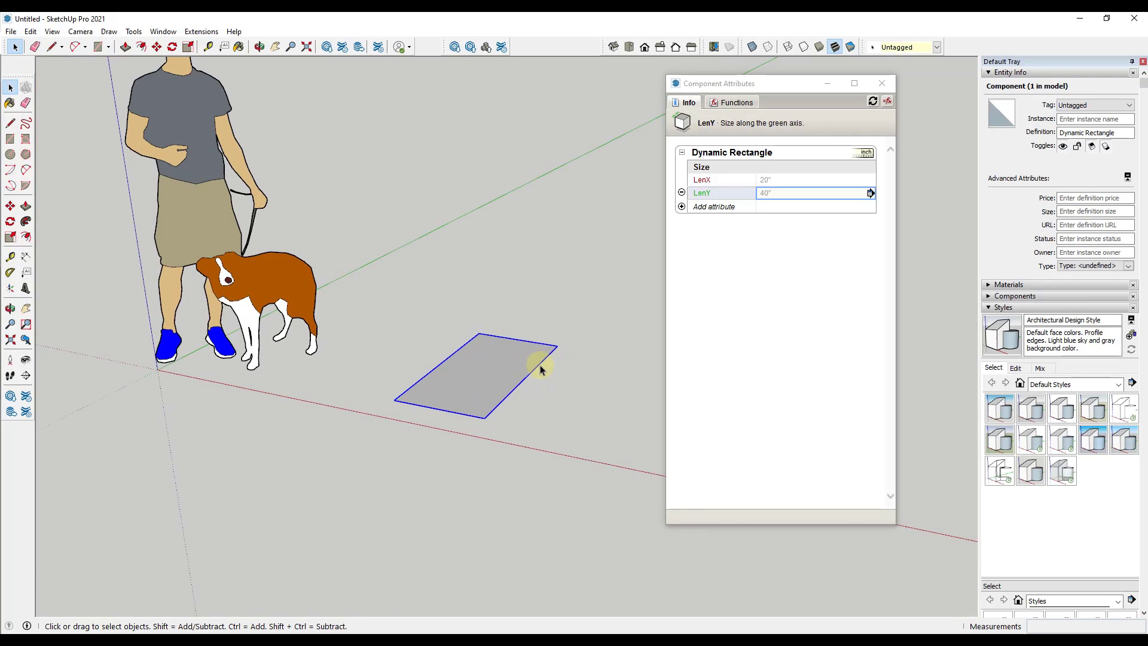
pyautogui.scroll(2, 540, 369)
pyautogui.click(681, 208)
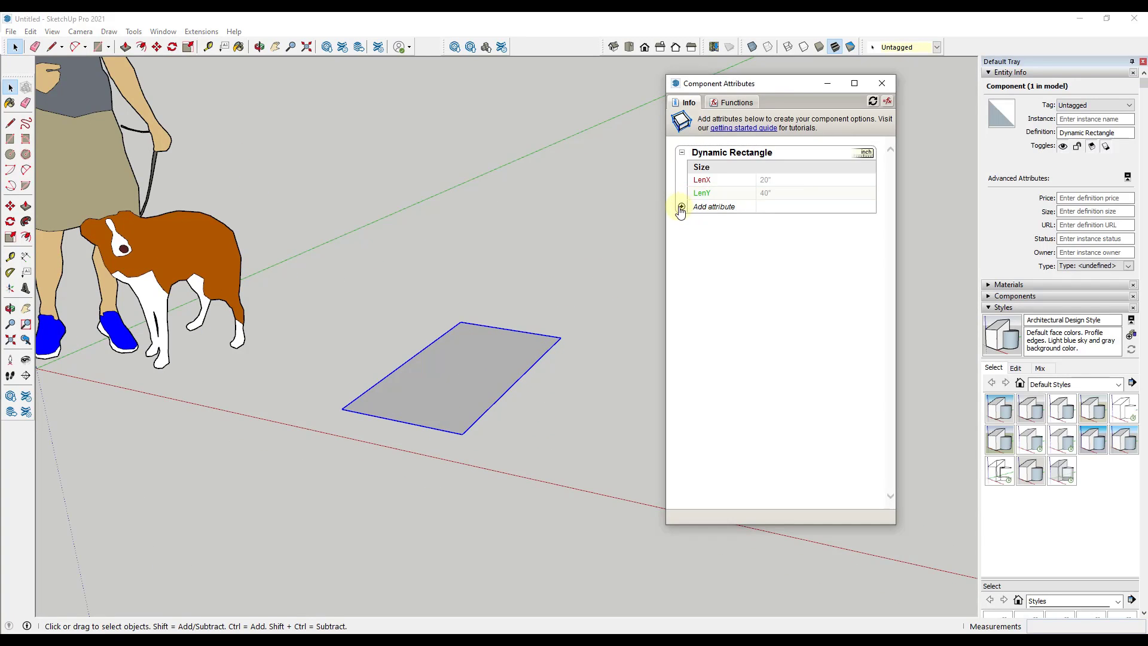
pyautogui.click(682, 206)
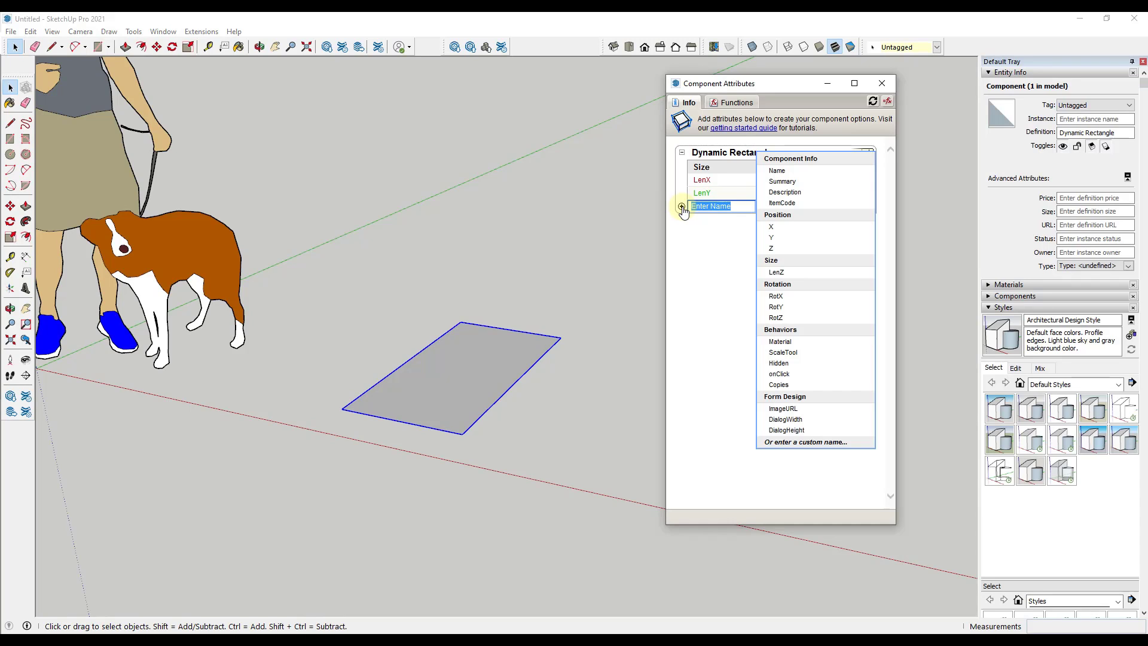
pyautogui.click(777, 273)
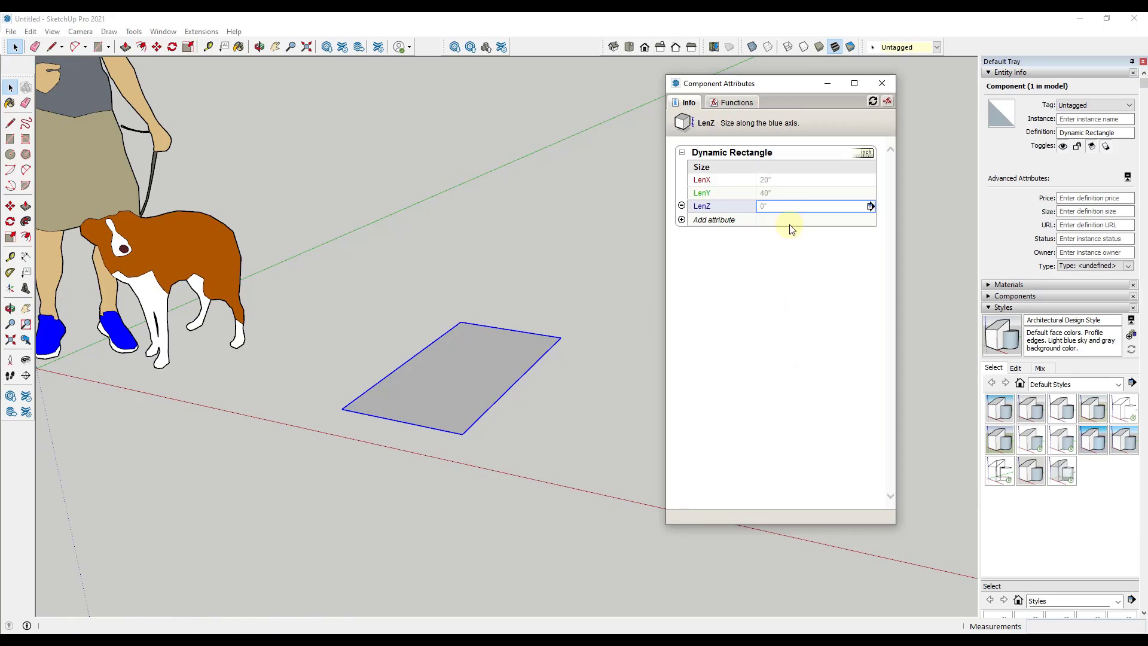
# Try to give the flat rectangle a new size along the blue axis through its LenZ value
pyautogui.click(792, 205)
pyautogui.moveTo(790, 206); pyautogui.dragTo(749, 204)
pyautogui.press('Return')
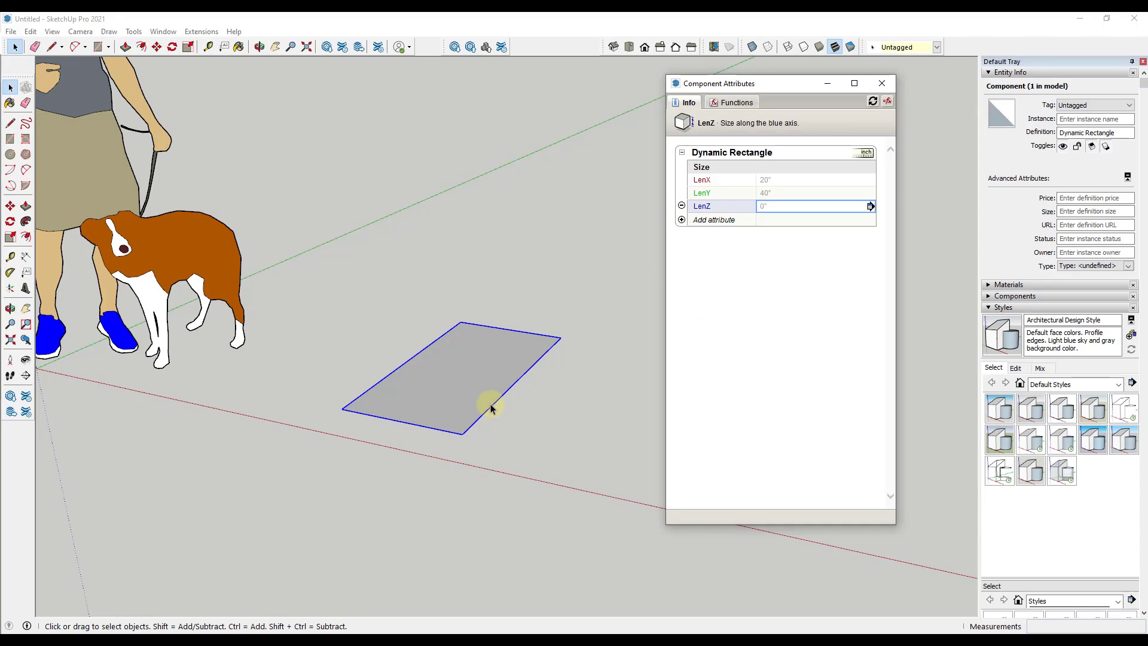
pyautogui.click(467, 333)
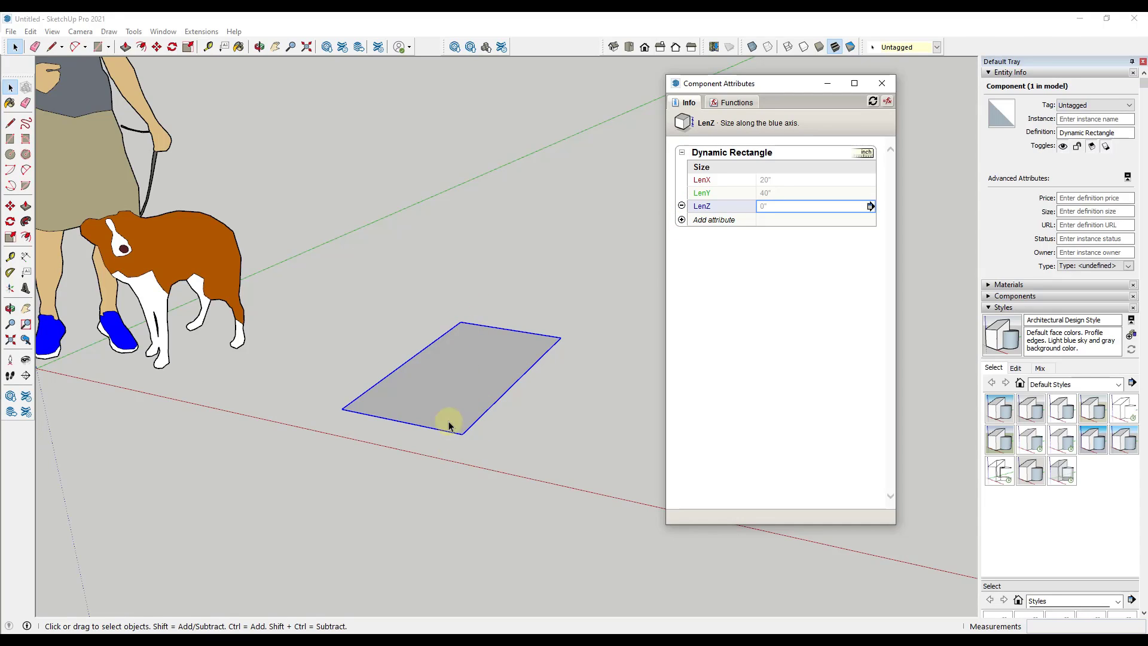
# Remove the LenZ size attribute from the Dynamic Rectangle and close its component attributes
pyautogui.click(682, 205)
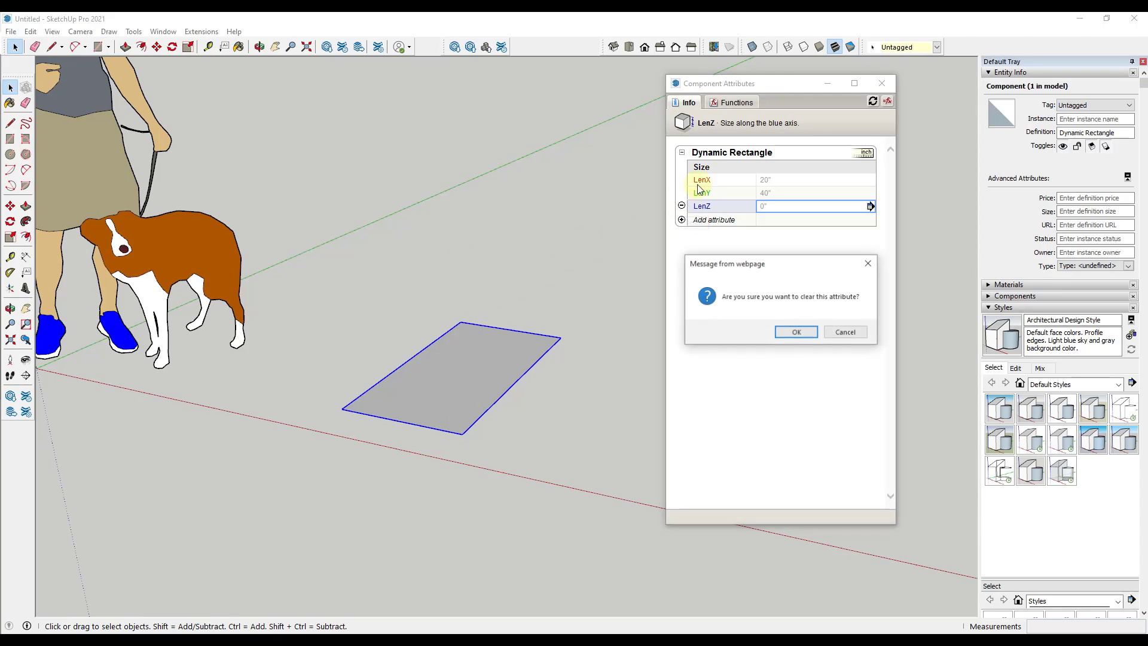
pyautogui.click(804, 331)
pyautogui.moveTo(803, 84); pyautogui.dragTo(170, 80)
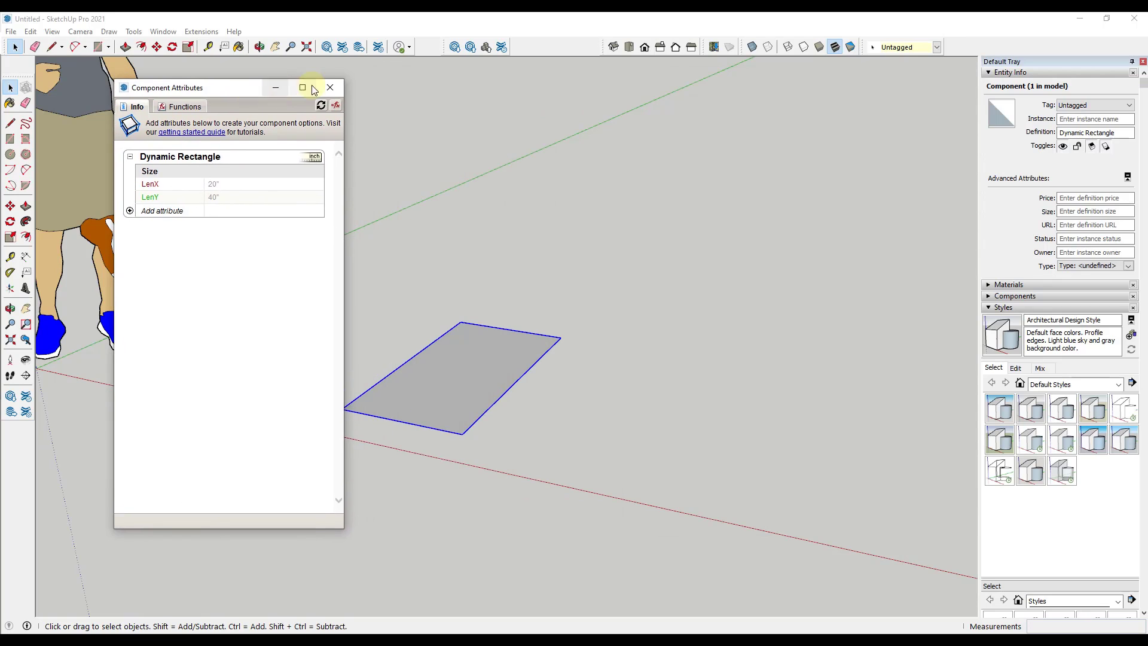
pyautogui.click(331, 78)
# Draw a box beside the flat rectangle, about 15 by 24 inches in plan and about 15 inches high
pyautogui.scroll(-5, 526, 404)
pyautogui.press('r')
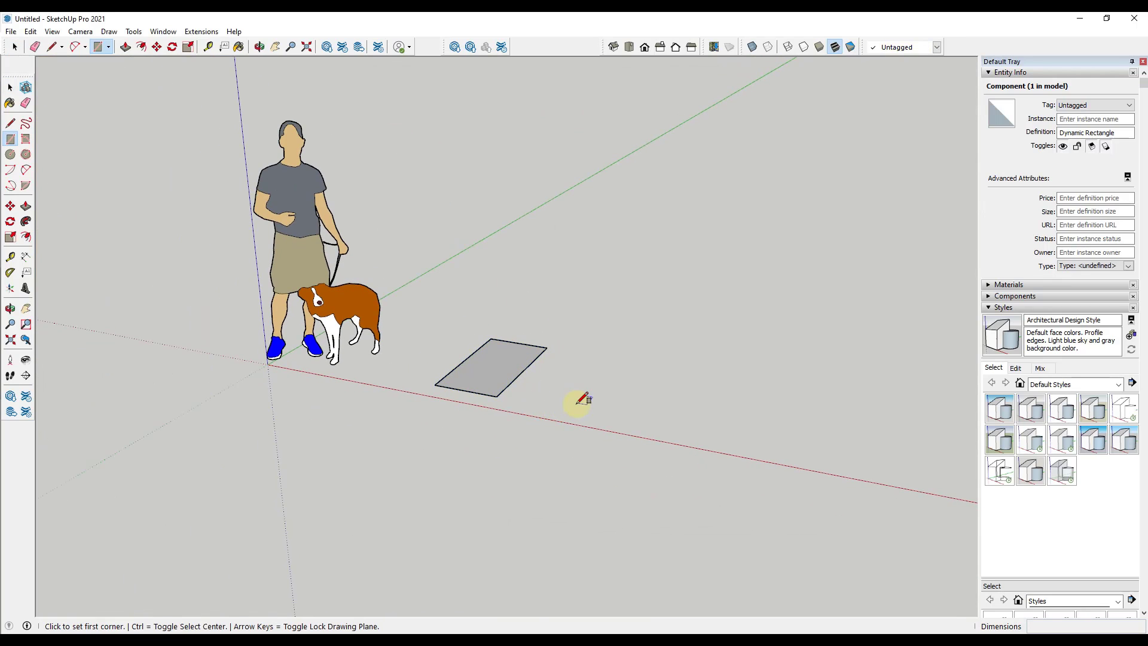
pyautogui.click(573, 407)
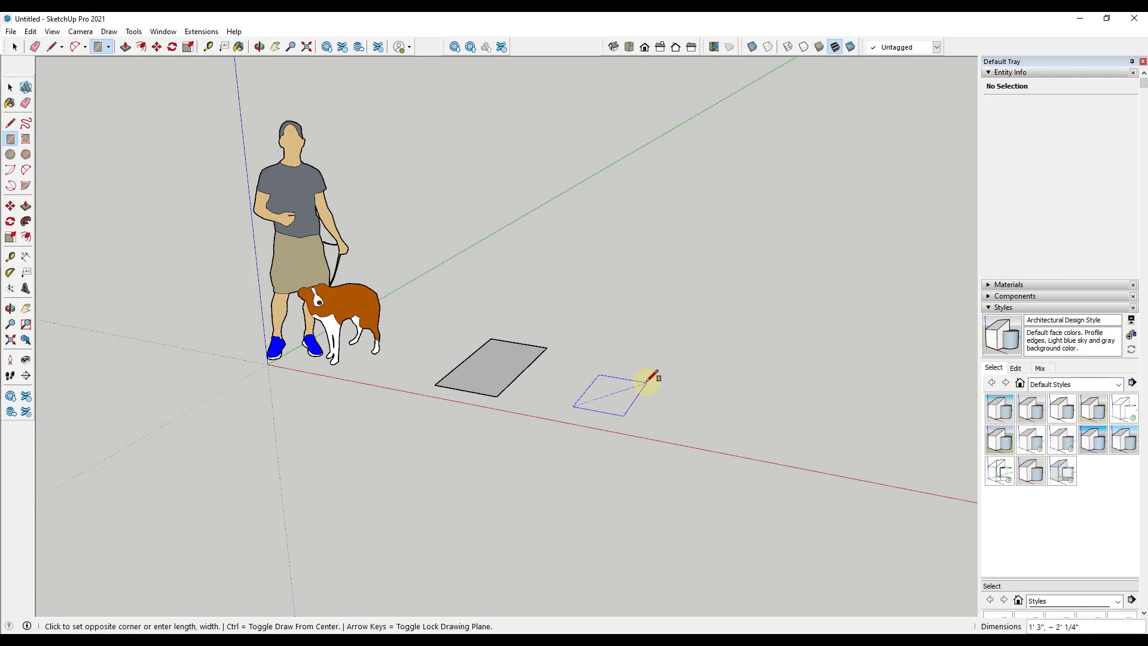
pyautogui.click(649, 381)
pyautogui.press('space')
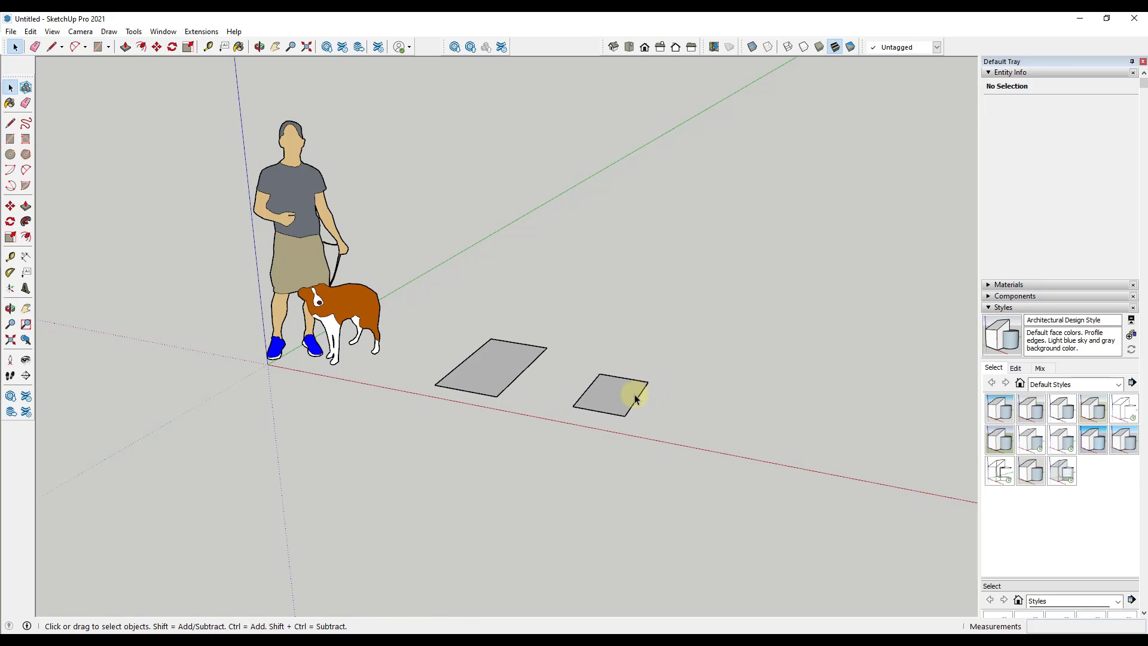
pyautogui.press('p')
pyautogui.click(613, 395)
pyautogui.click(621, 354)
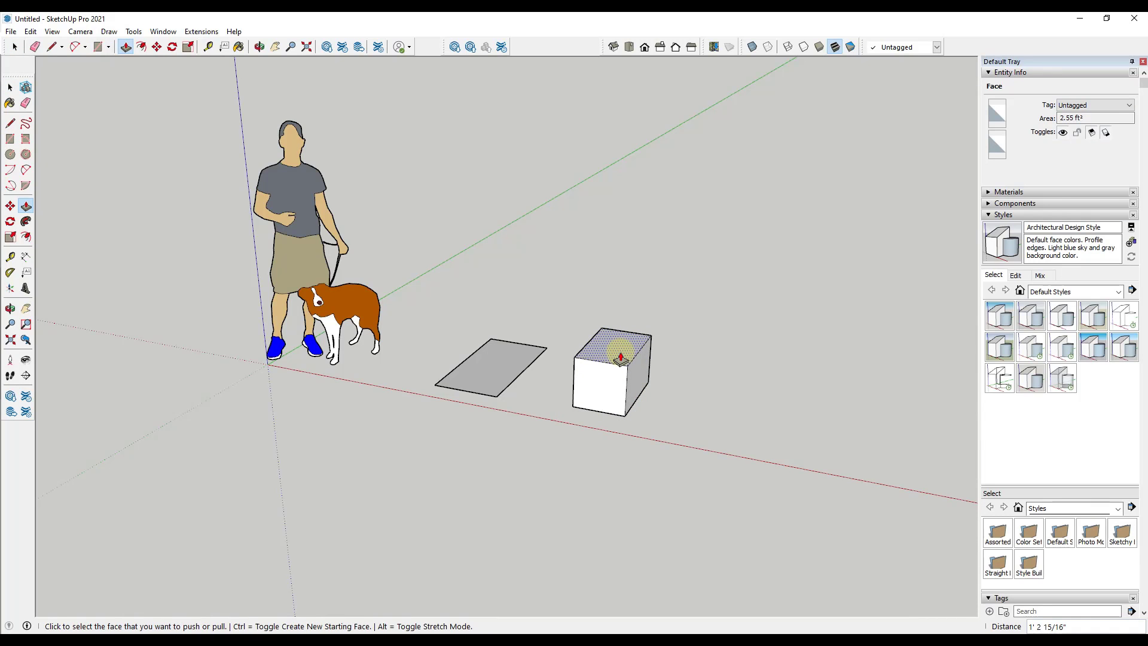
# Turn the whole box into a component named Dynamic Box
pyautogui.press('space')
pyautogui.moveTo(547, 293); pyautogui.dragTo(635, 428)
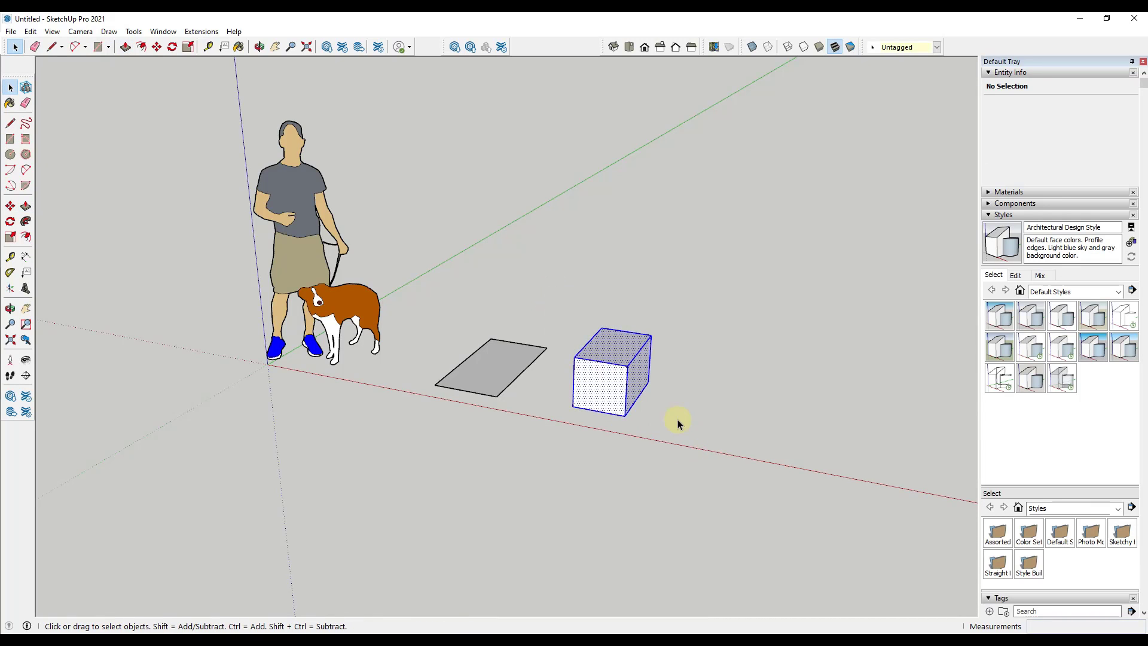
pyautogui.rightClick(591, 380)
pyautogui.click(643, 472)
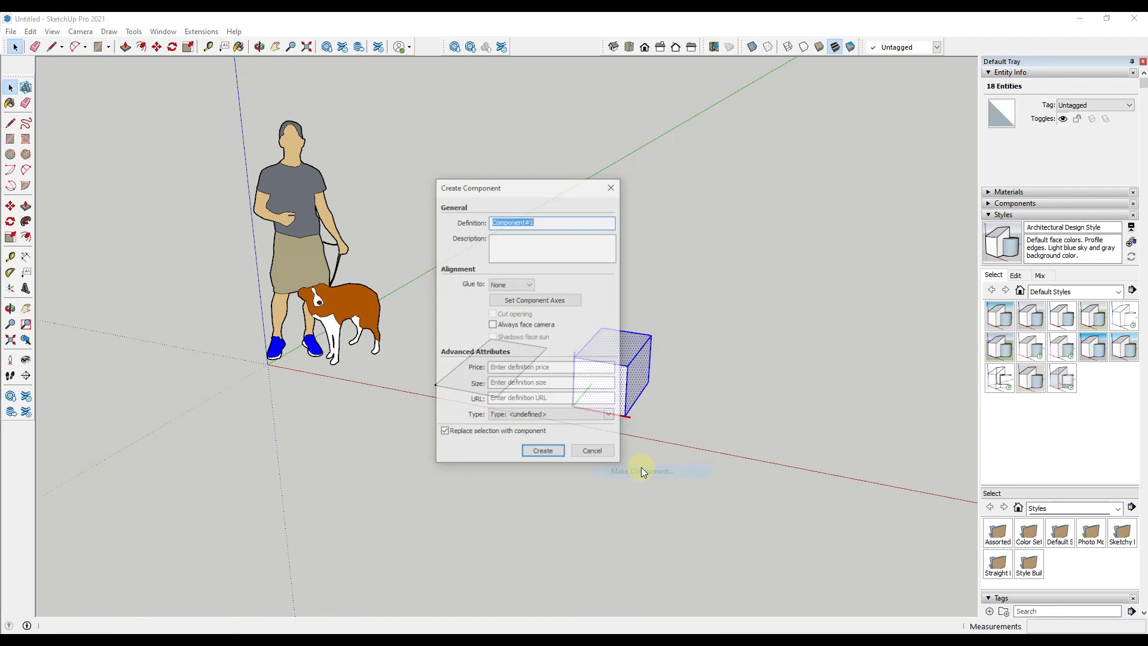
pyautogui.write('Dynamic Box')
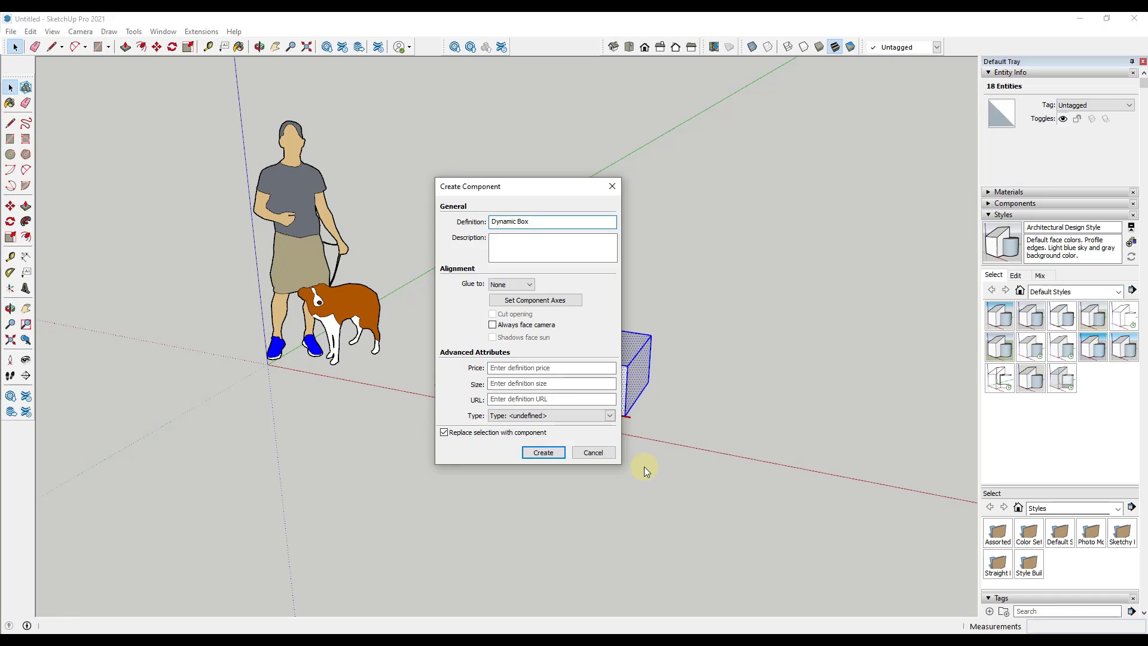
pyautogui.press('Return')
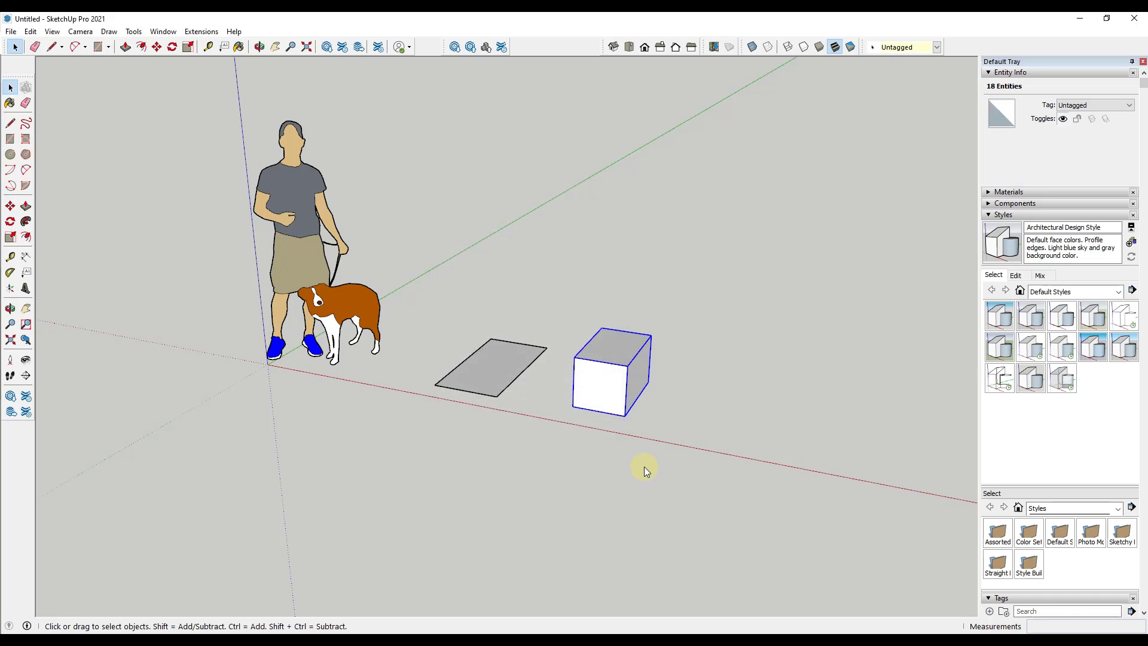
# Add all three size attributes, LenX, LenY and LenZ, to the Dynamic Box's component attributes
pyautogui.scroll(3, 594, 365)
pyautogui.rightClick(615, 369)
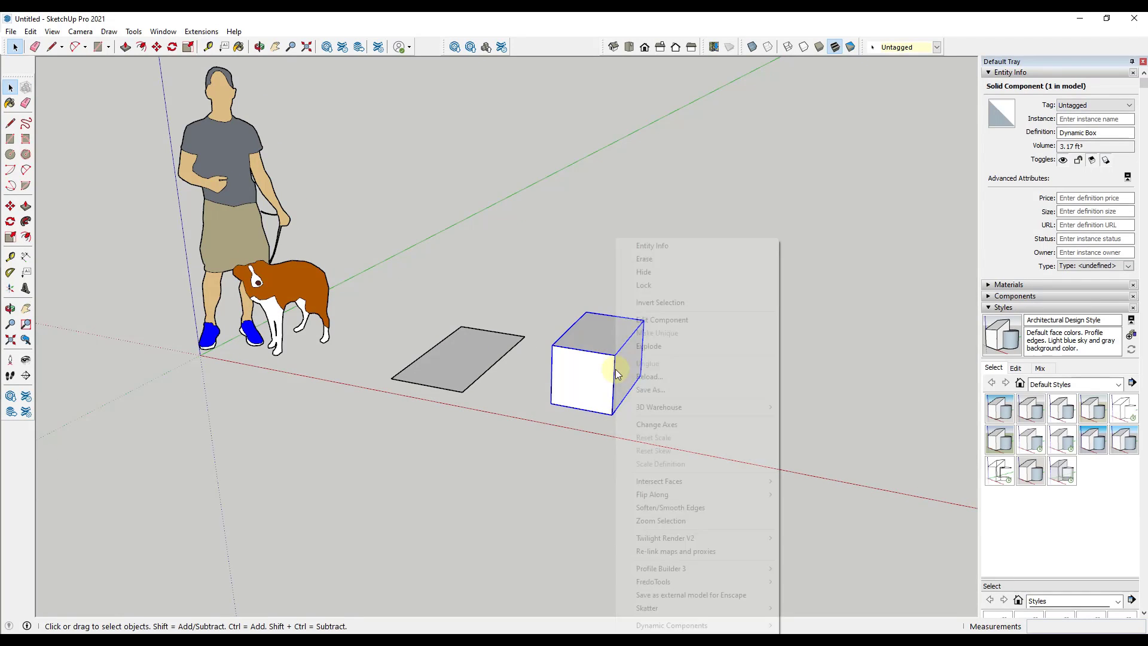
pyautogui.moveTo(684, 626)
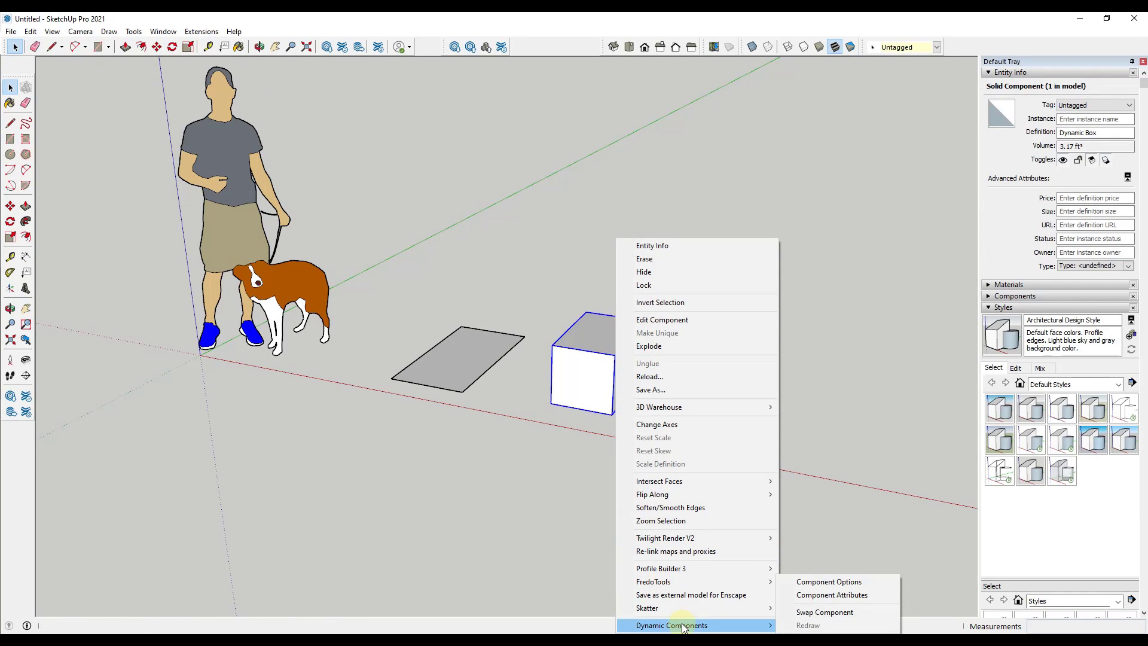
pyautogui.click(825, 595)
pyautogui.moveTo(250, 103); pyautogui.dragTo(785, 116)
pyautogui.click(665, 186)
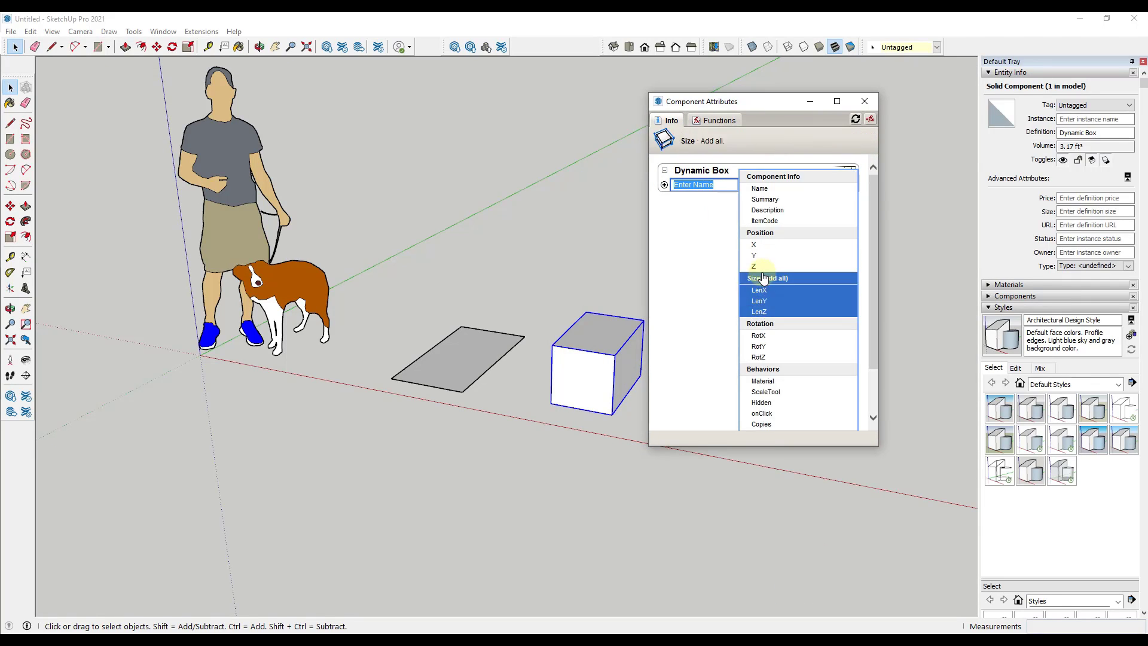
pyautogui.click(777, 283)
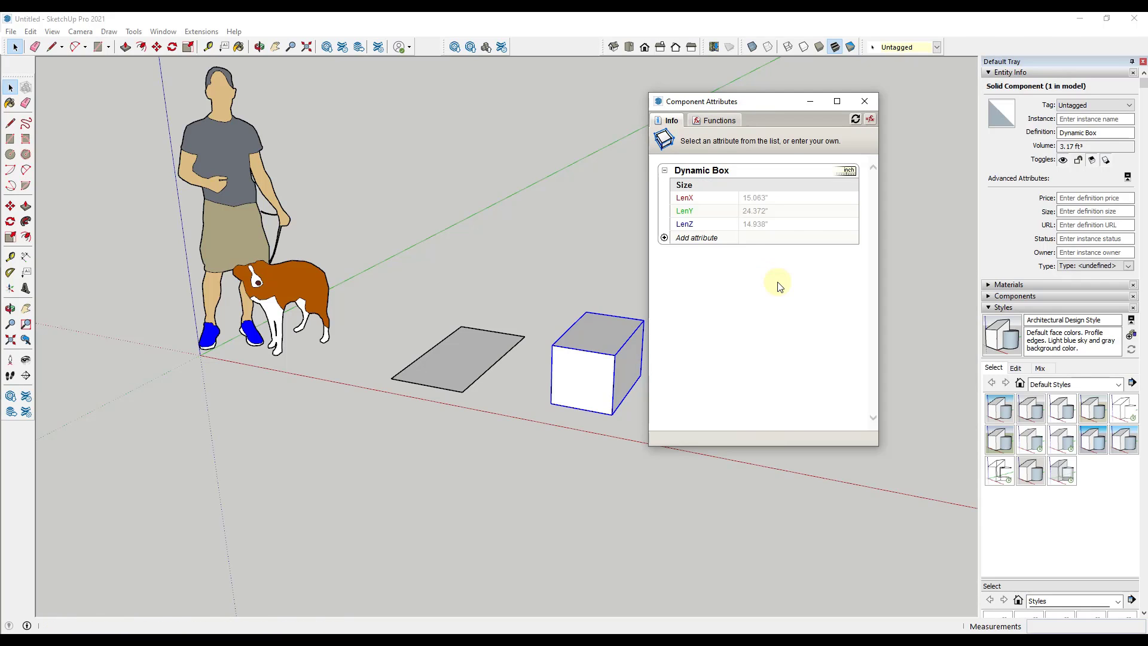
# Set the Dynamic Box's LenX, LenY and LenZ sizes to 20 inches each
pyautogui.moveTo(768, 110); pyautogui.dragTo(828, 116)
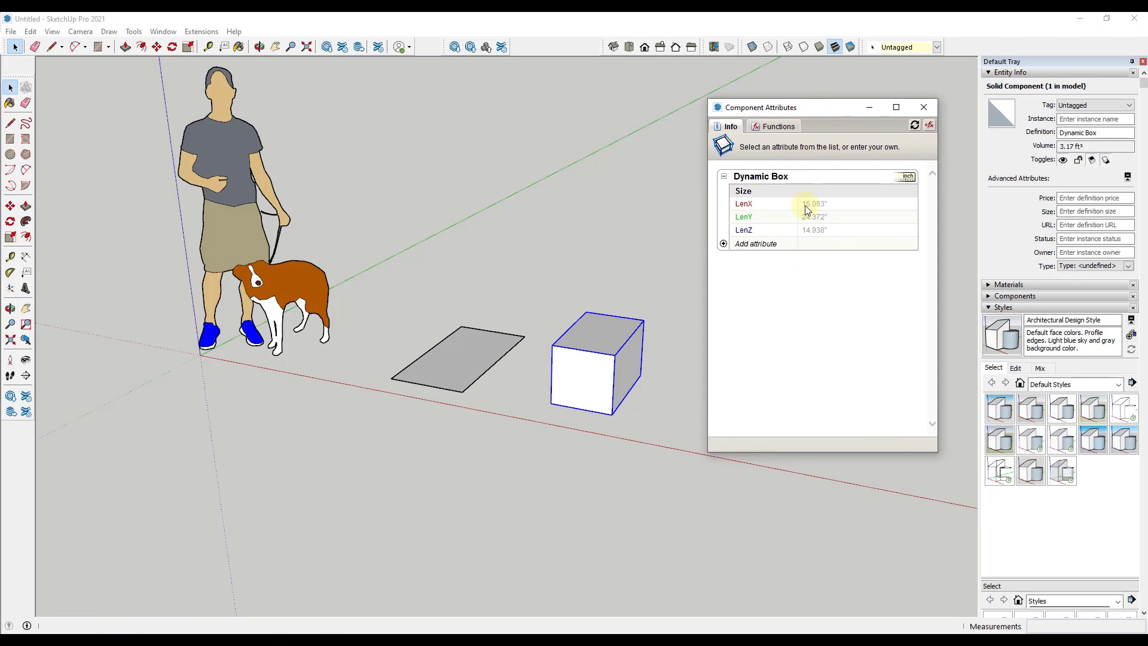
pyautogui.click(839, 204)
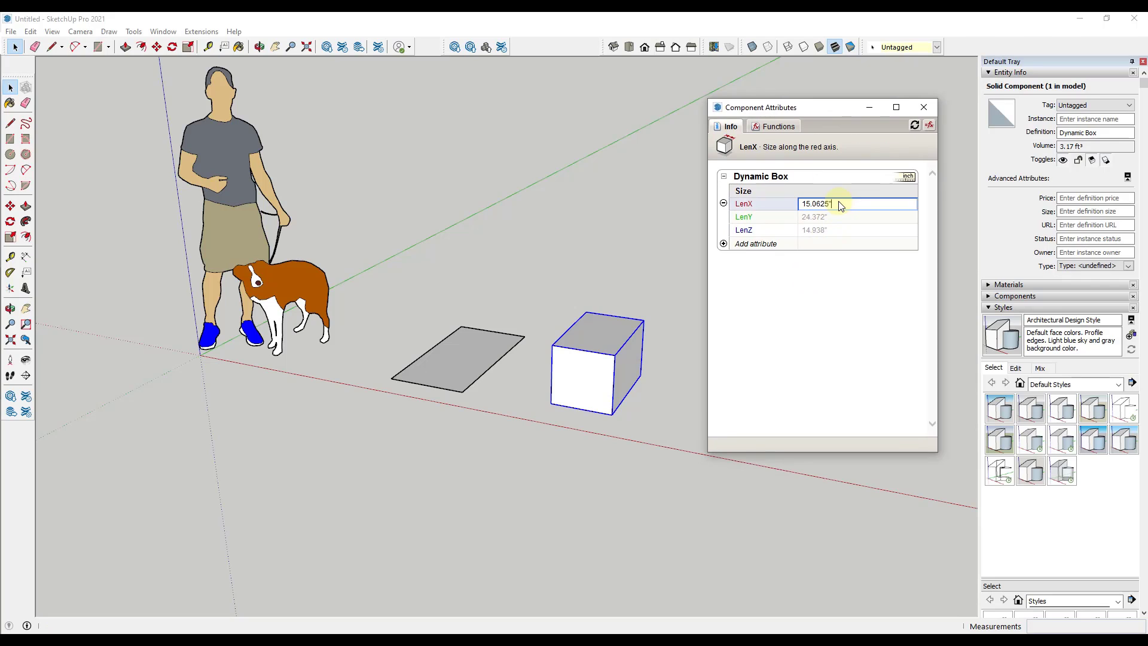
pyautogui.write('20')
pyautogui.press('Tab')
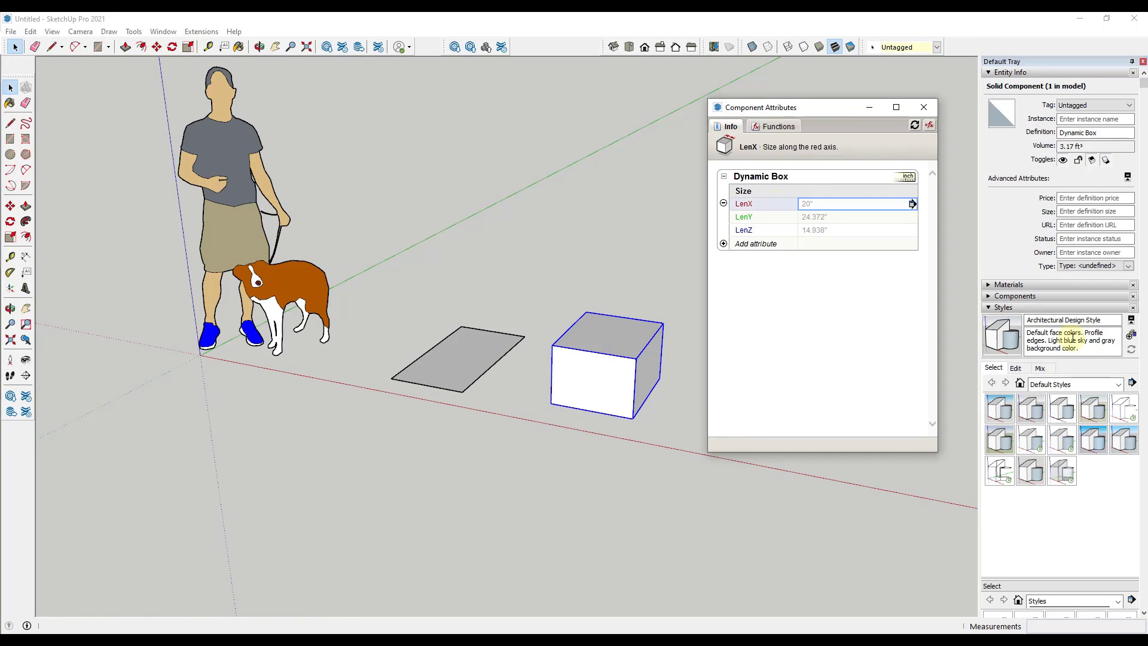
pyautogui.write('20')
pyautogui.press('Return')
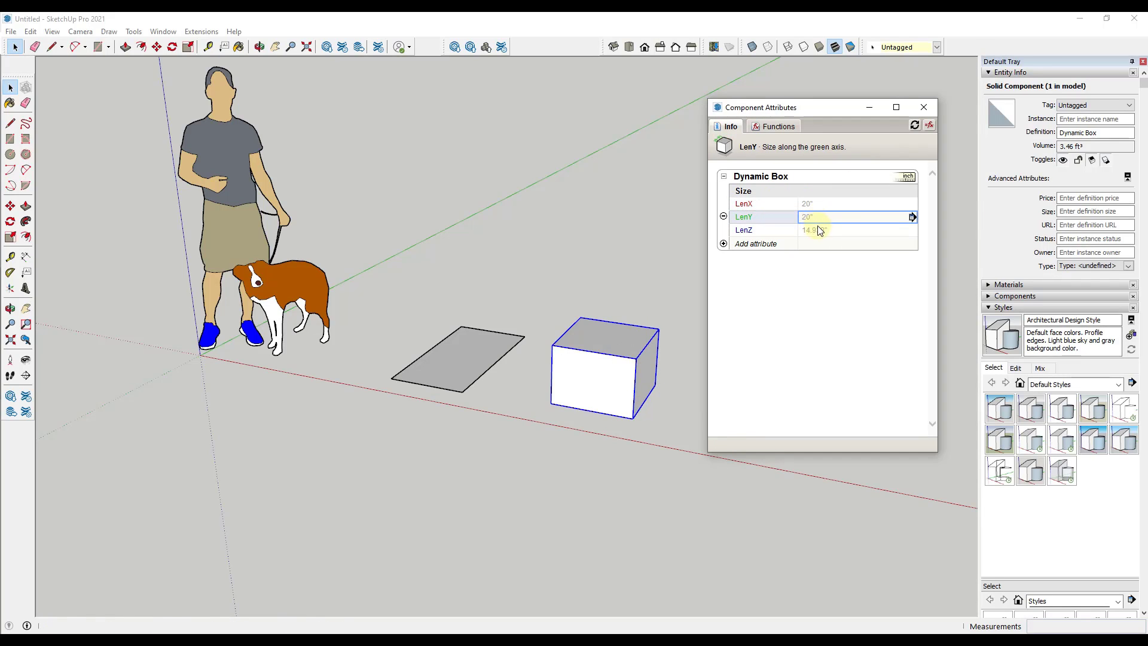
pyautogui.click(847, 232)
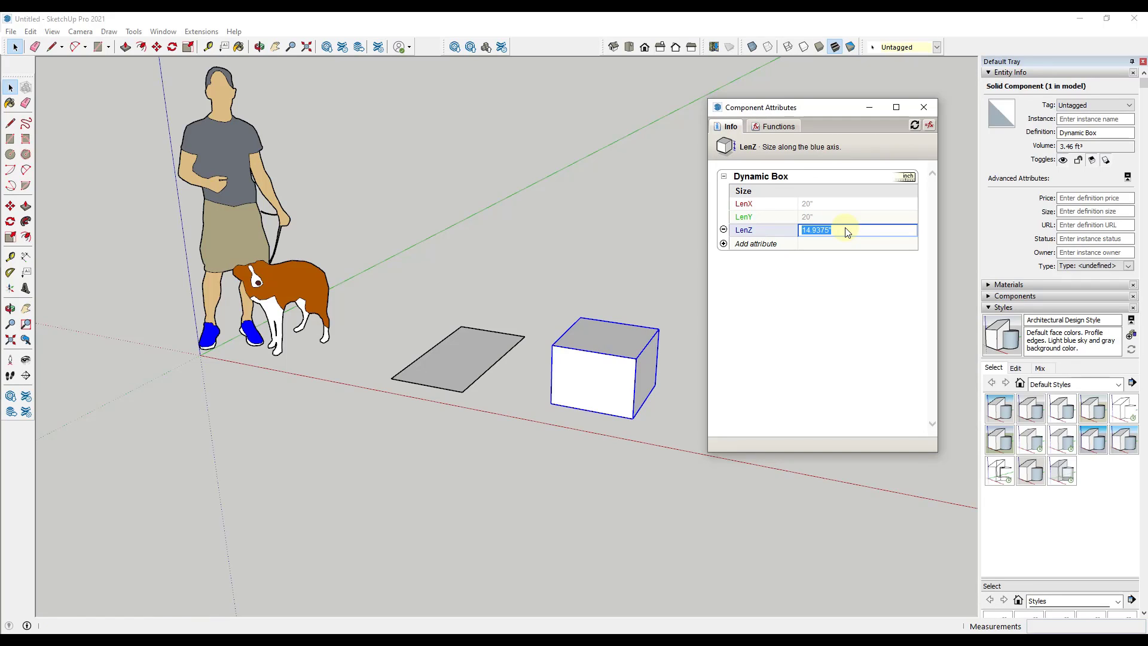
pyautogui.write('20')
pyautogui.press('Return')
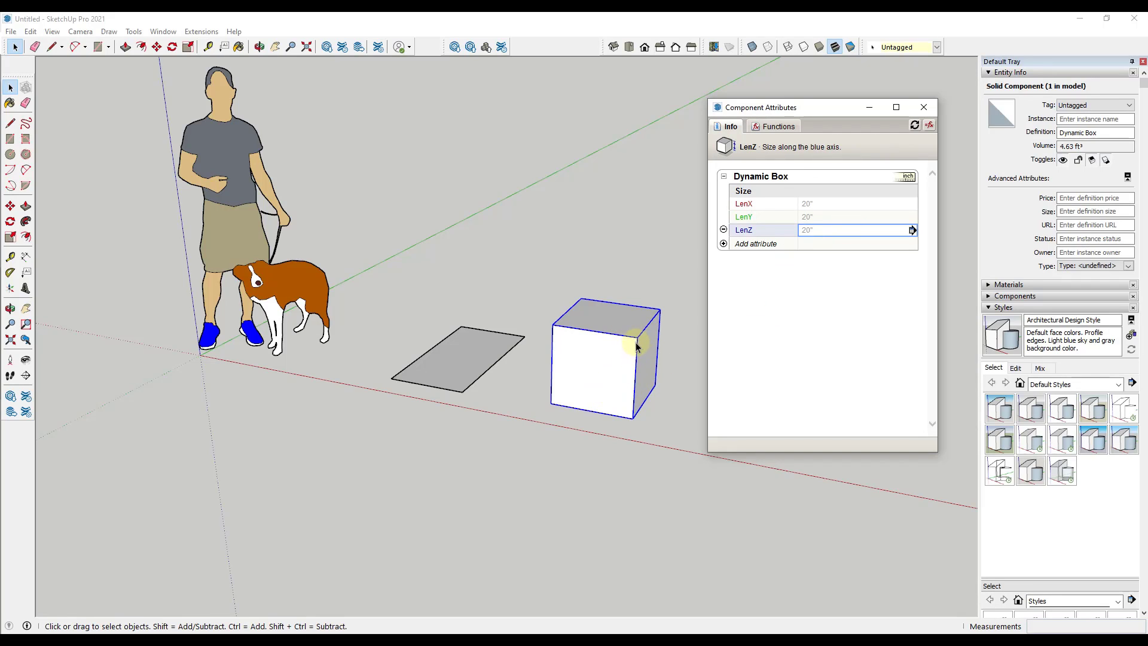
pyautogui.click(799, 305)
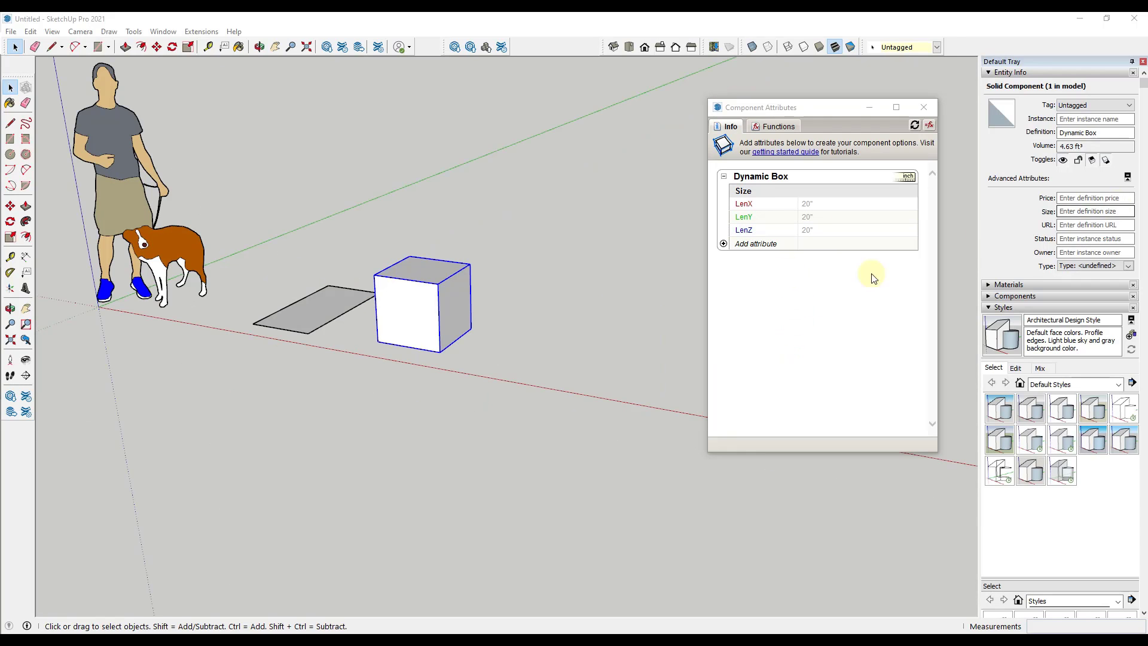
# Add the Material behavior attribute to the Dynamic Box and set it to Color I05
pyautogui.click(724, 243)
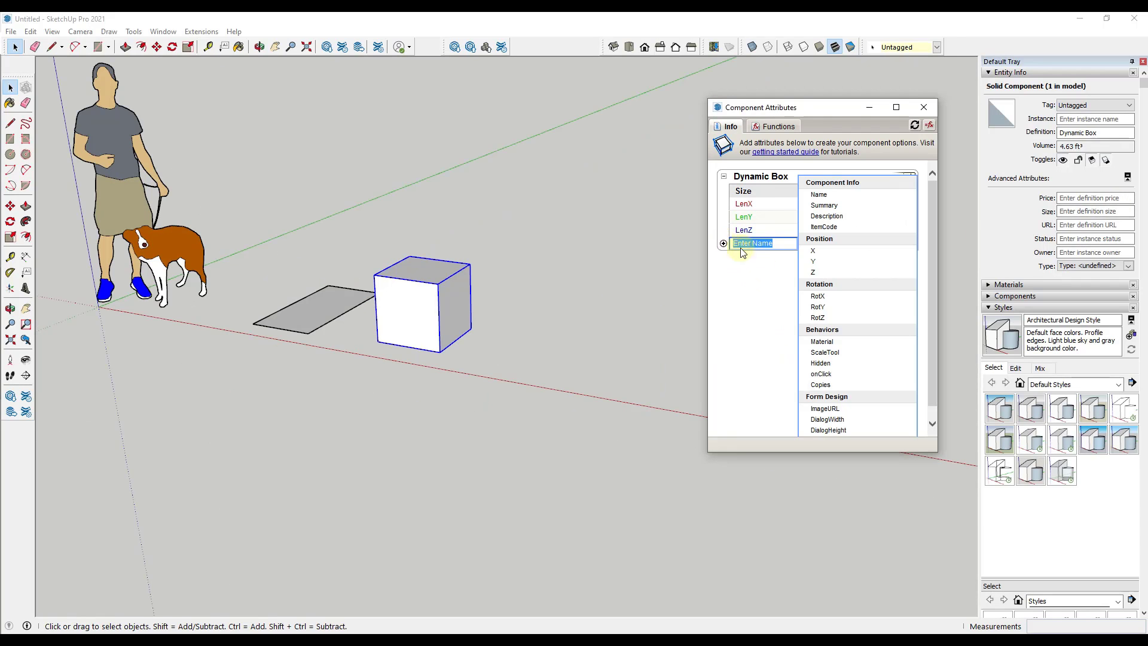
pyautogui.click(843, 342)
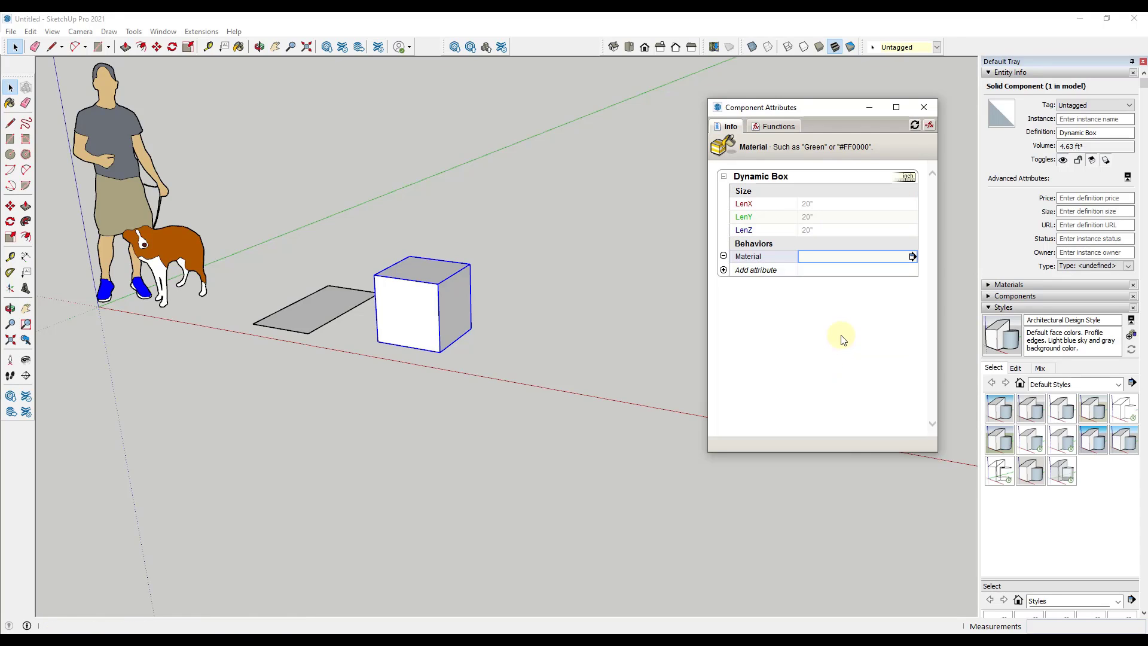
pyautogui.click(821, 257)
pyautogui.press('Return')
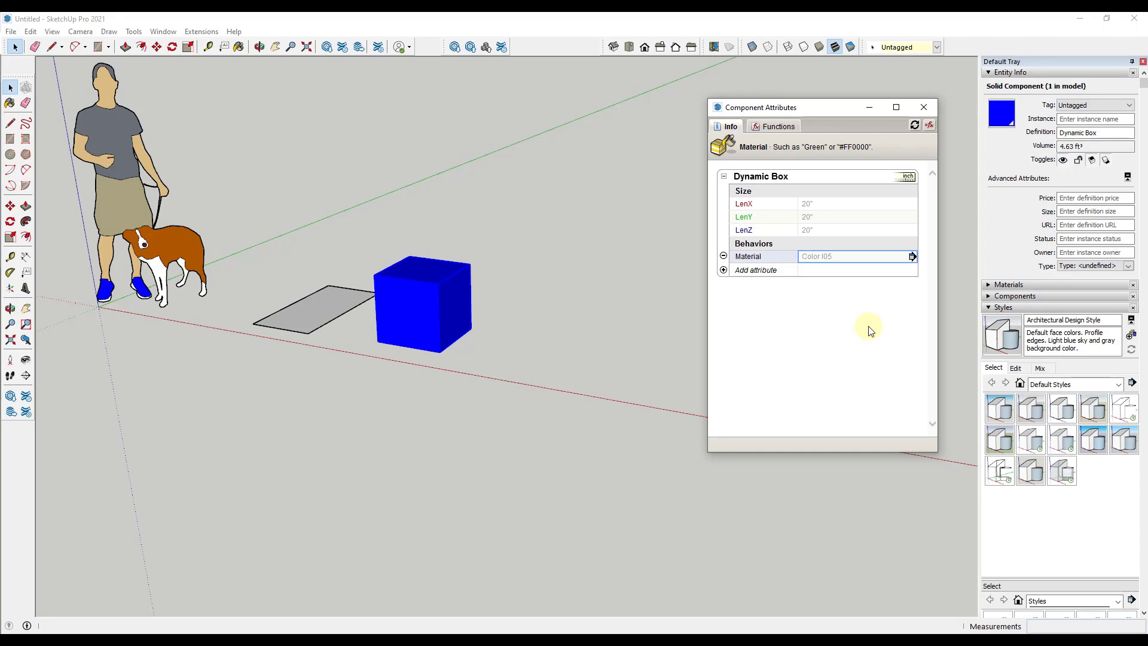
# Set the Dynamic Box's Material attribute to Orange
pyautogui.click(410, 308)
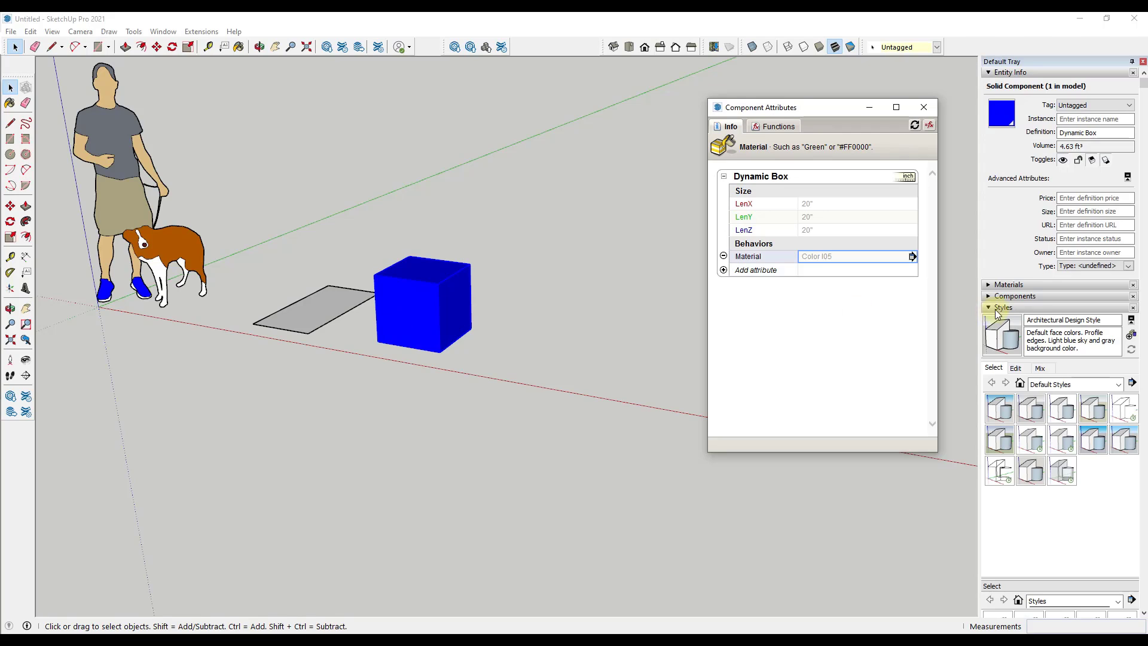
pyautogui.click(807, 263)
pyautogui.write('Orange')
pyautogui.press('Return')
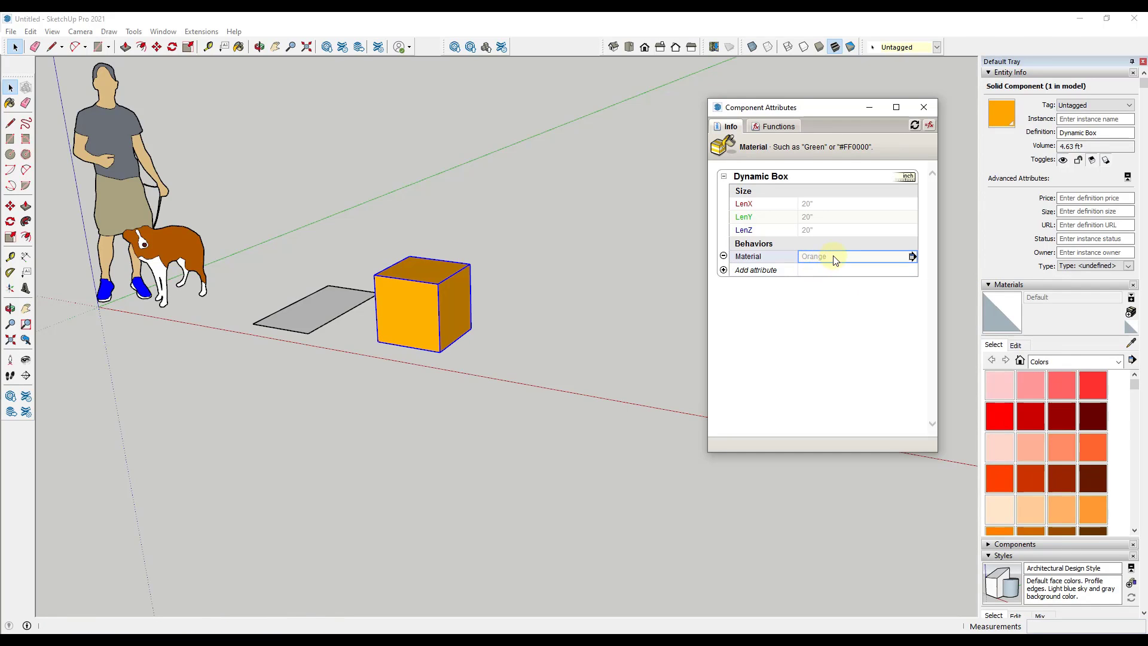
# Set the Dynamic Box's Material attribute to Yellow
pyautogui.click(810, 256)
pyautogui.doubleClick(811, 256)
pyautogui.write('Yellow')
pyautogui.press('Return')
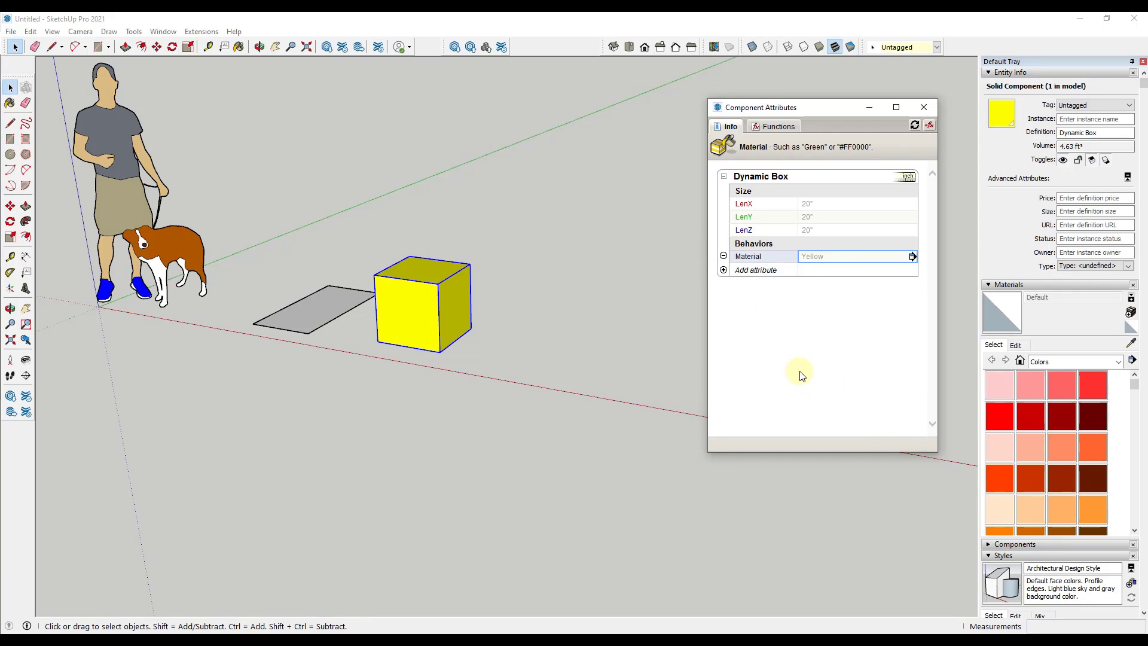
# Let users select the Dynamic Box's Material from a list, with the display label "Pick a Color"
pyautogui.scroll(2, 443, 292)
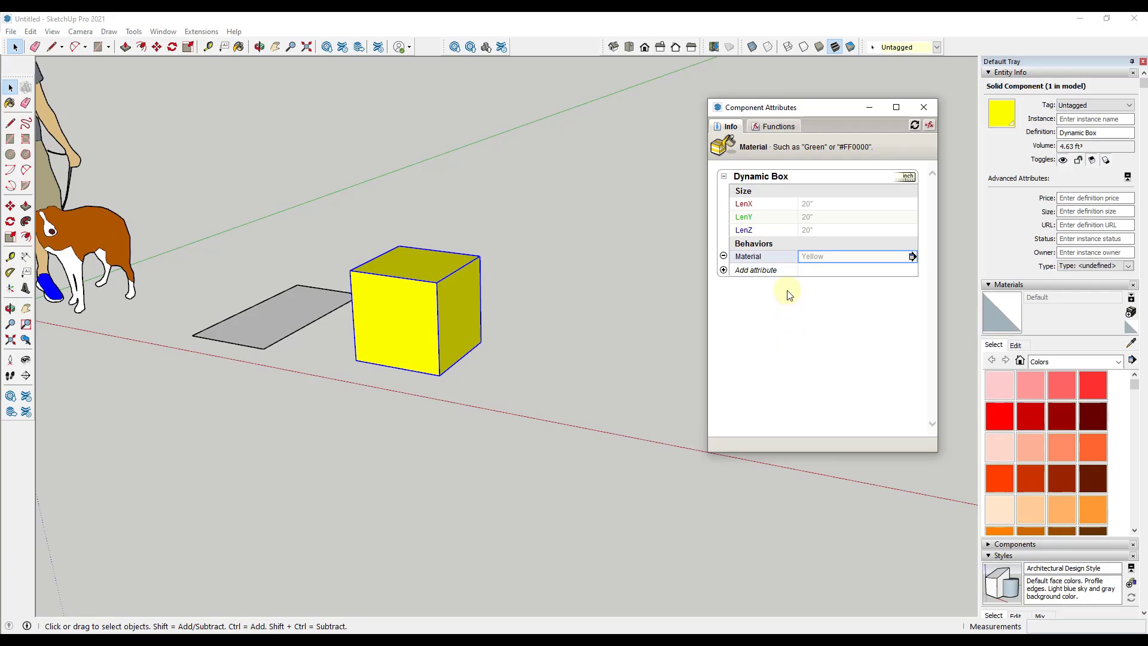
pyautogui.click(913, 257)
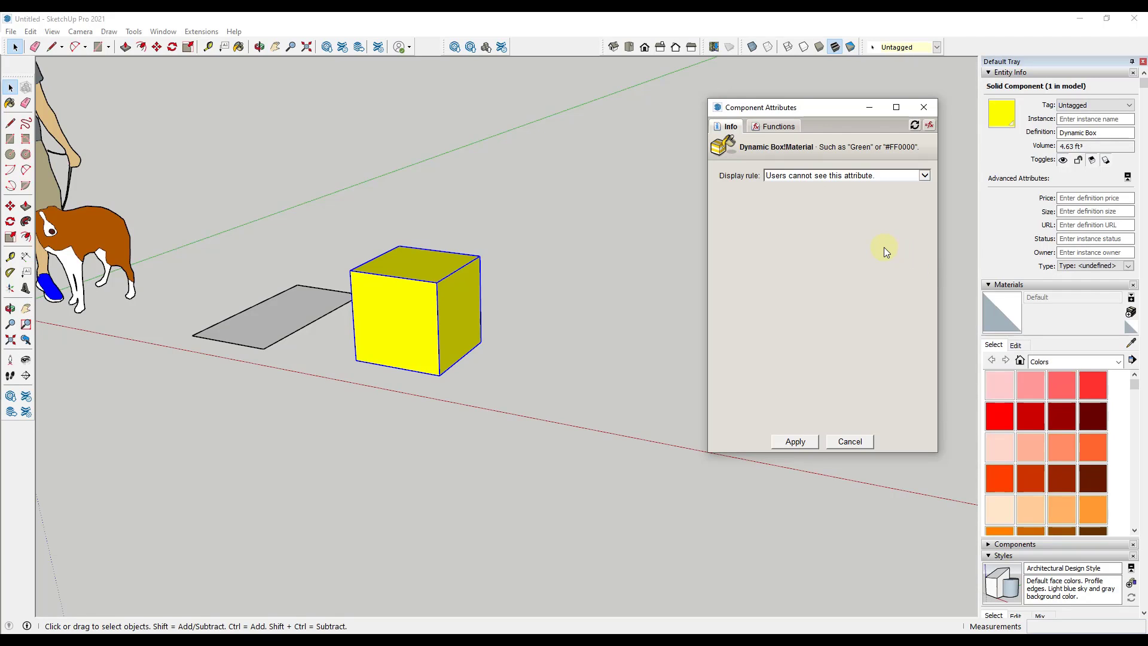
pyautogui.click(794, 176)
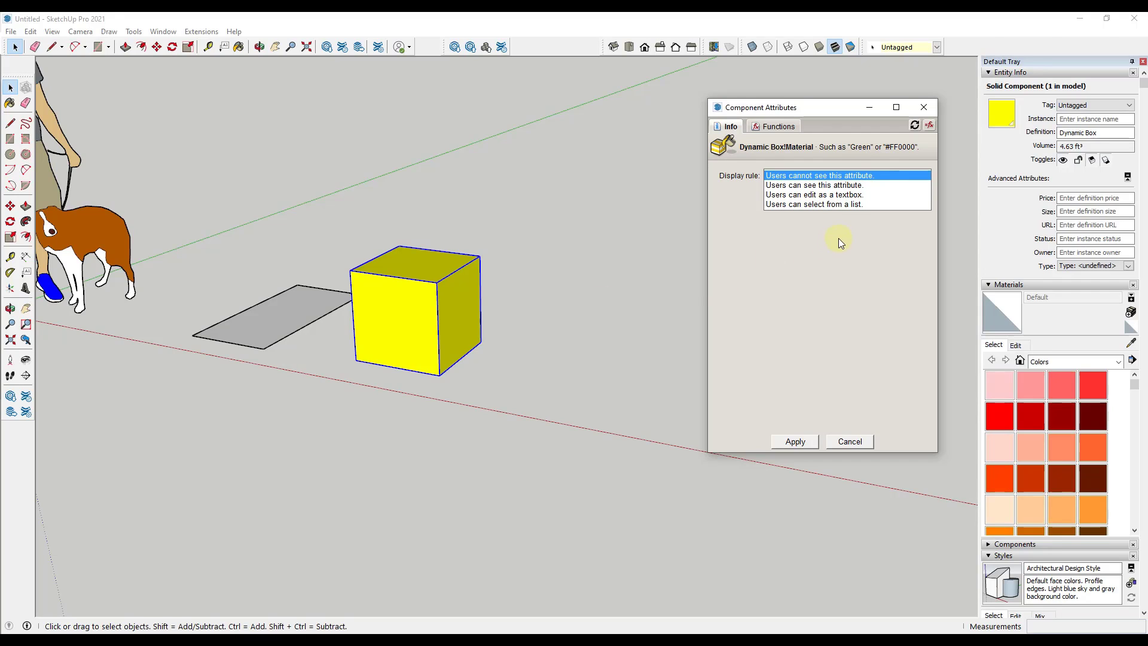
pyautogui.click(813, 205)
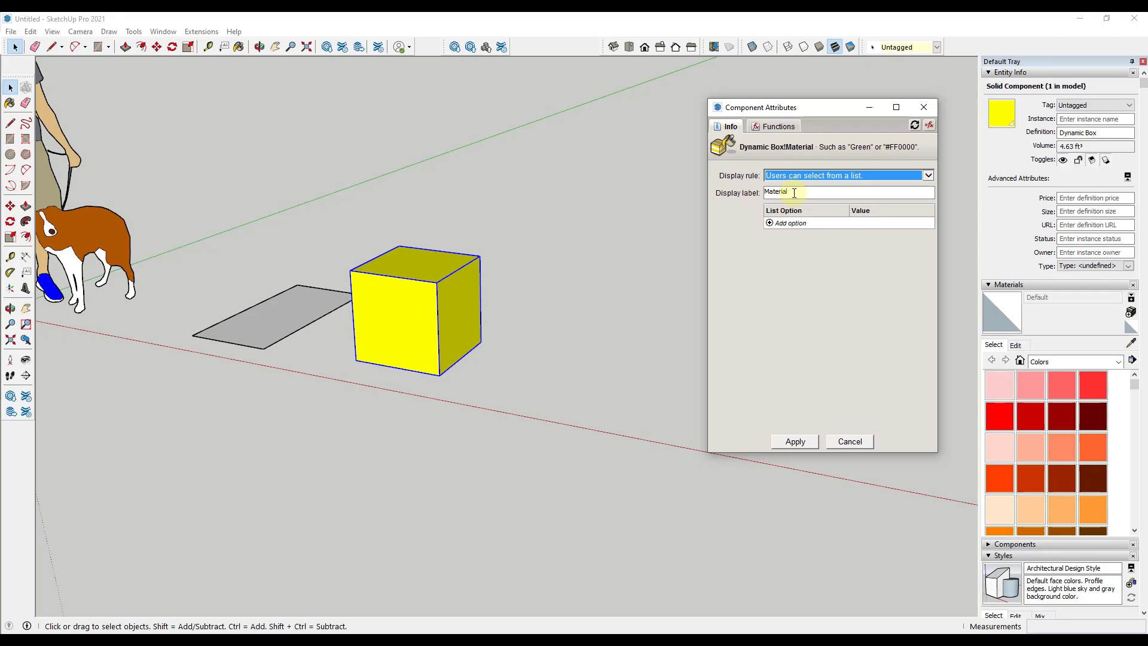
pyautogui.doubleClick(794, 192)
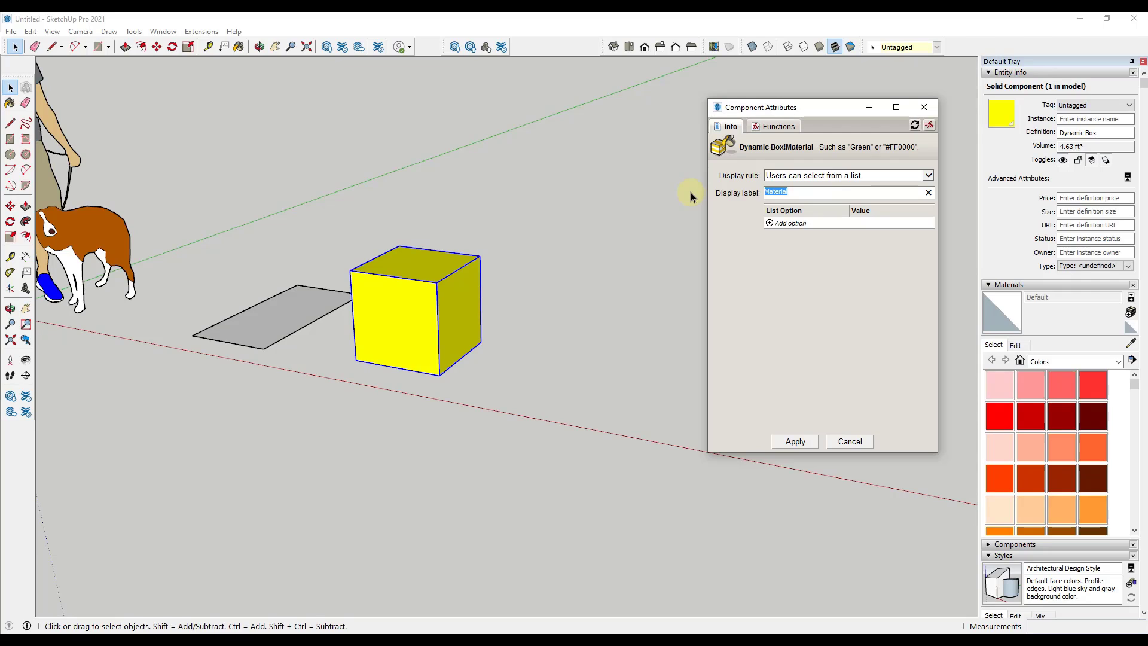
pyautogui.write('Pick a Color')
# Add Red and Blue to the Material attribute's option list, each with the matching color name as its value
pyautogui.click(770, 225)
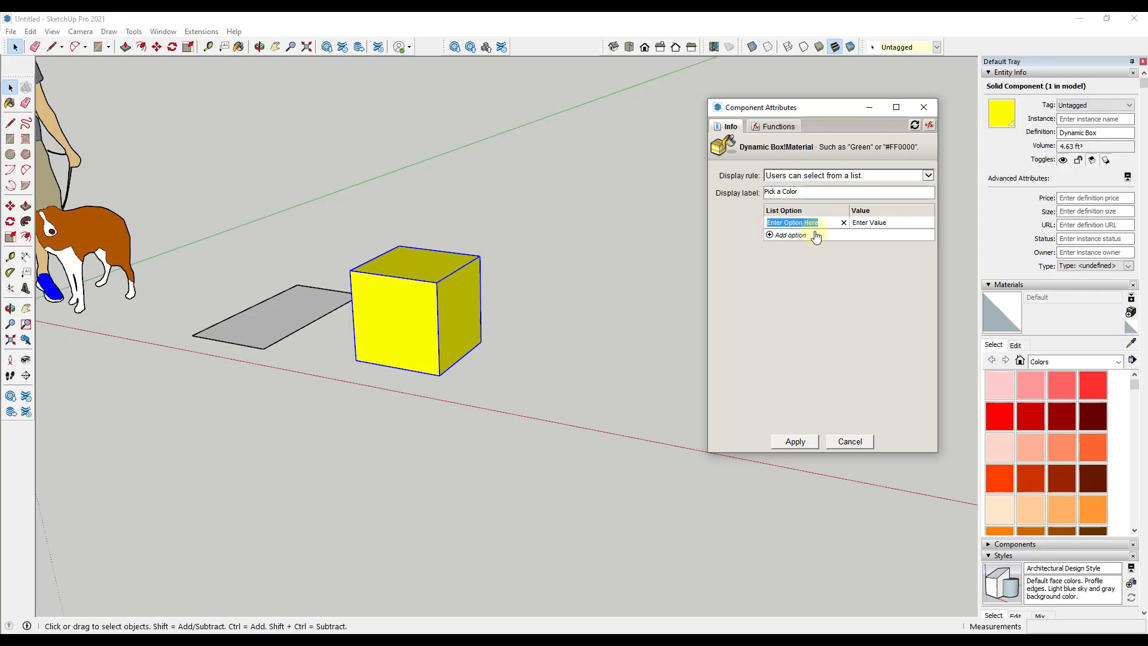
pyautogui.write('Red')
pyautogui.press('Tab')
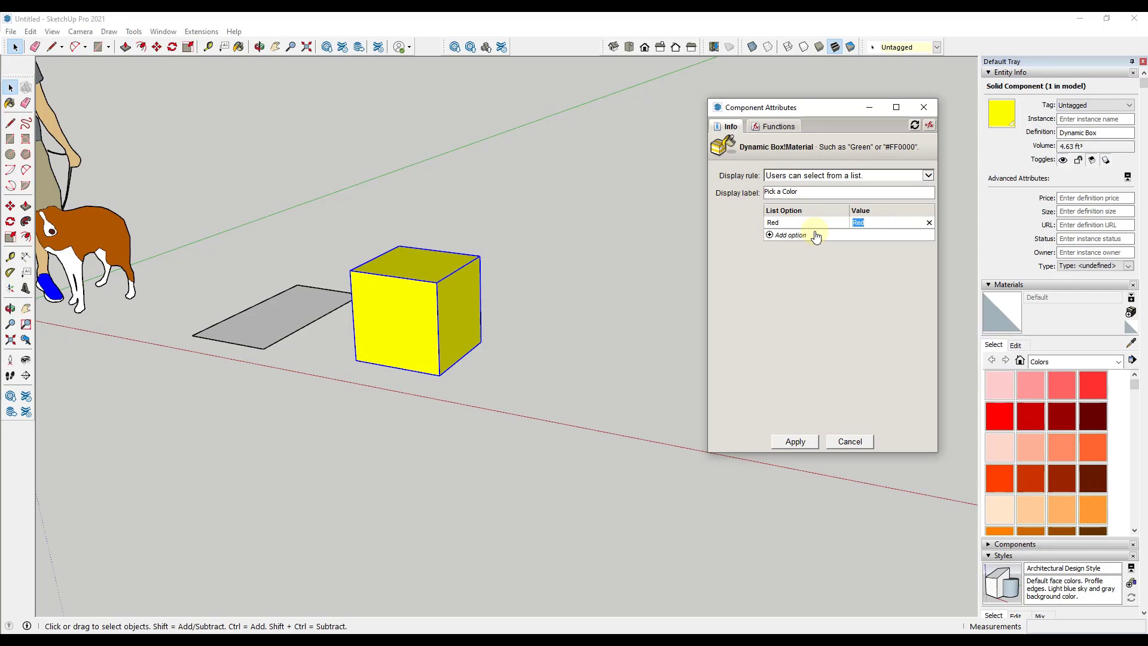
pyautogui.click(771, 237)
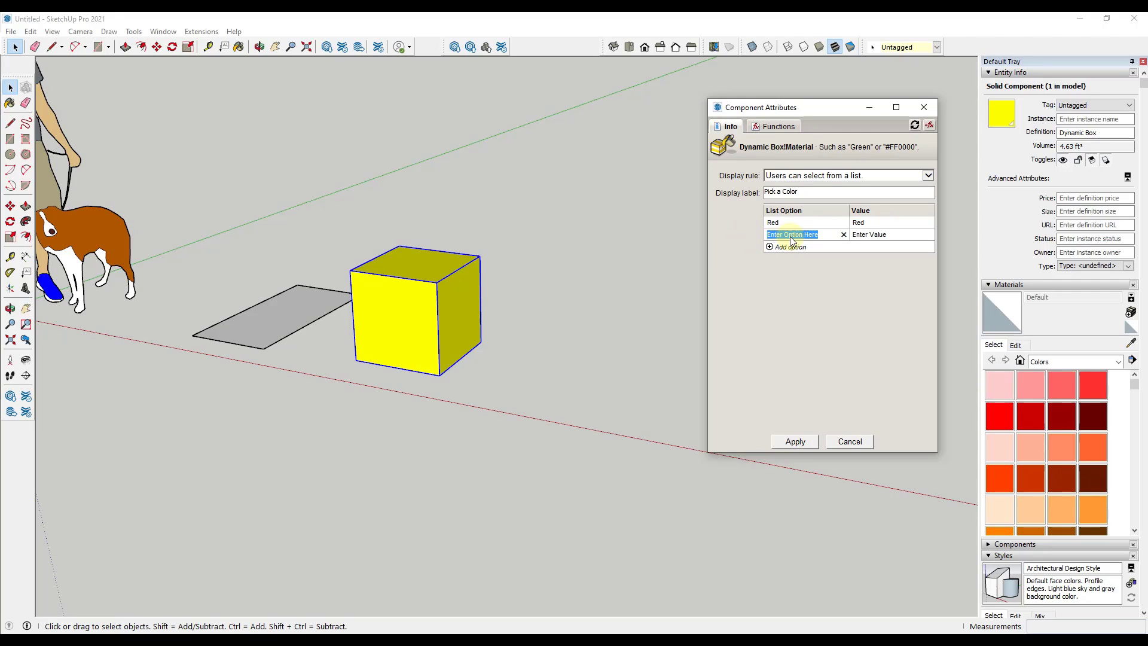
pyautogui.write('Blue')
pyautogui.press('Tab')
# Add Orange and Green options with matching values to the Material list and apply the attribute details
pyautogui.click(784, 247)
pyautogui.write('Or')
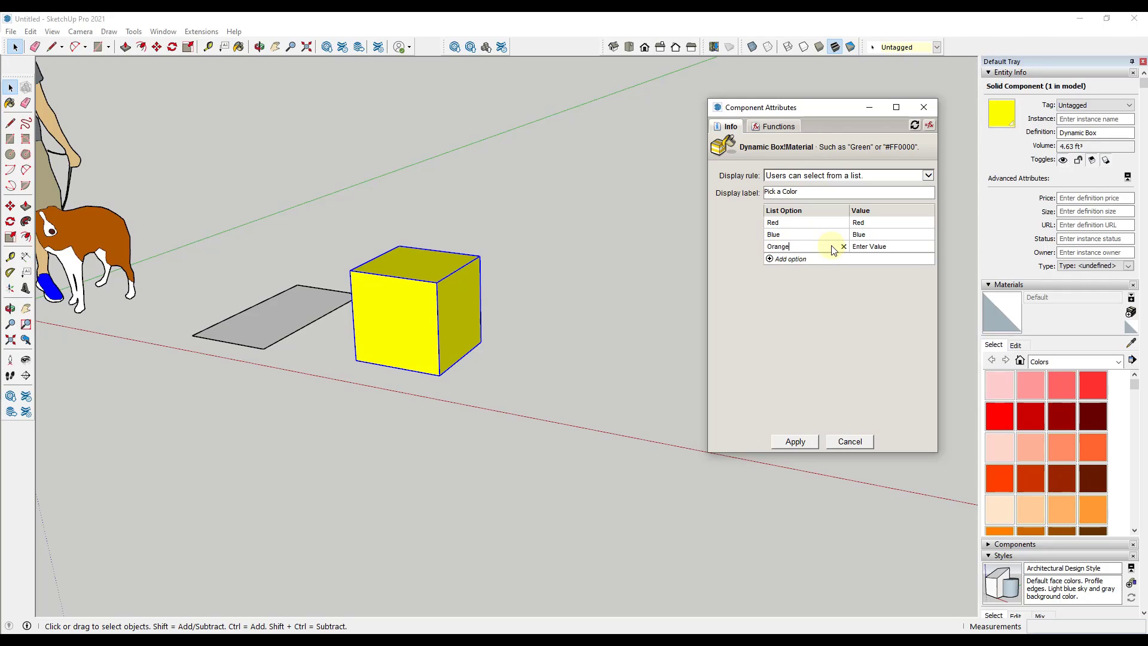
pyautogui.write('ange')
pyautogui.press('Tab')
pyautogui.click(773, 265)
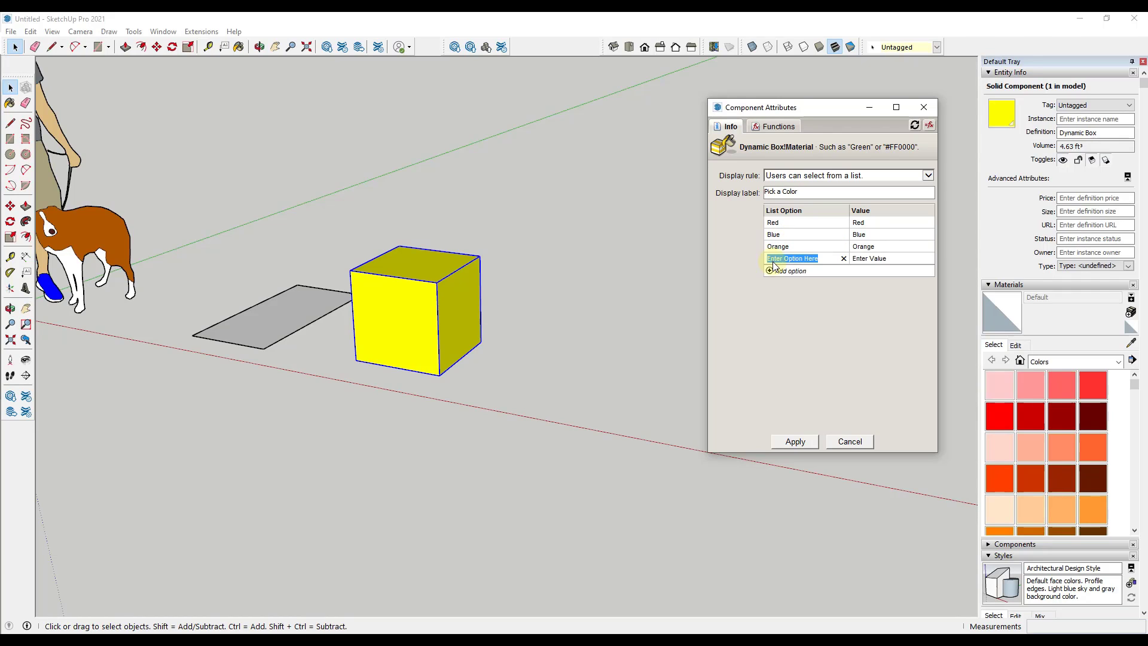
pyautogui.write('Green')
pyautogui.press('Tab')
pyautogui.click(802, 443)
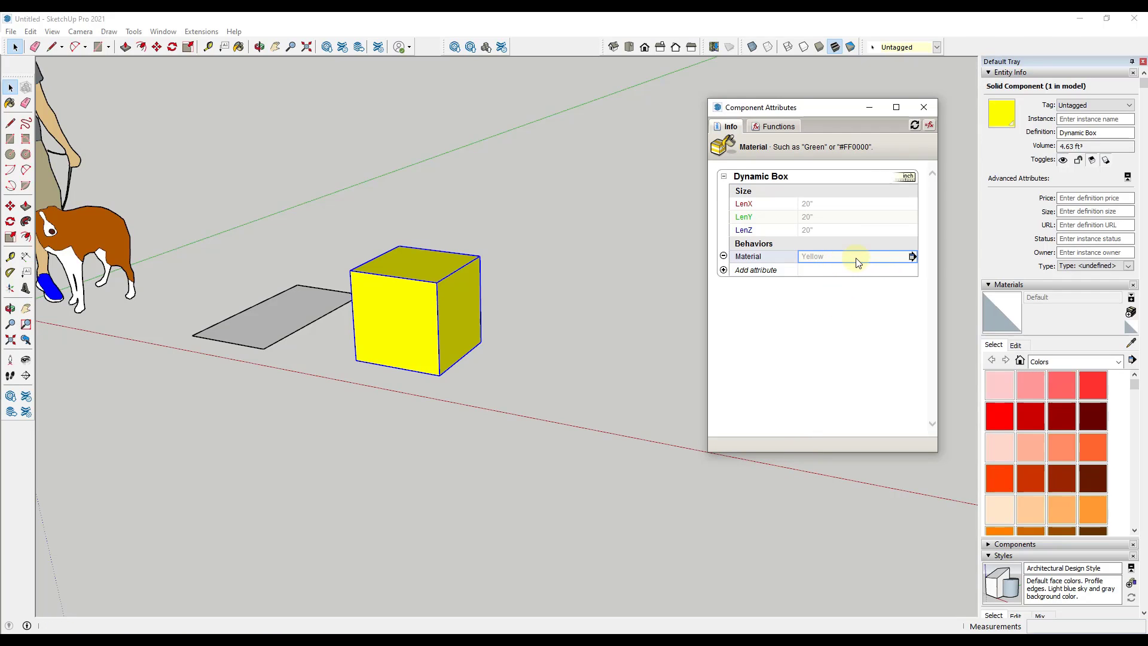
# Open the Dynamic Box's Component Options and apply Red as its Pick a Color choice
pyautogui.rightClick(430, 306)
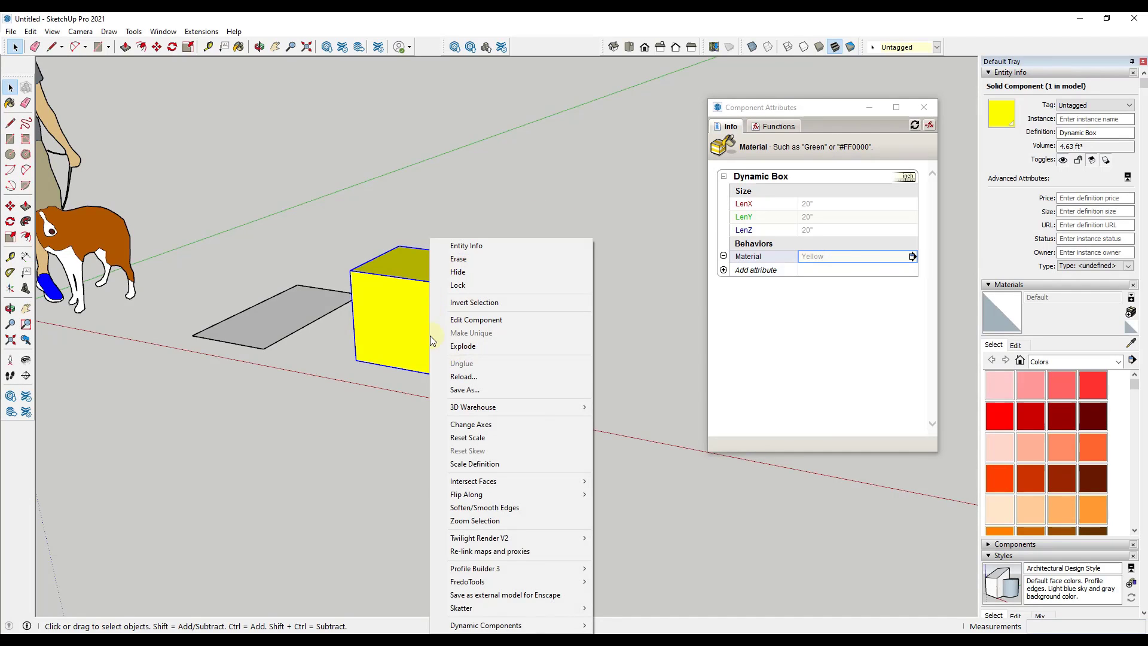
pyautogui.moveTo(492, 629)
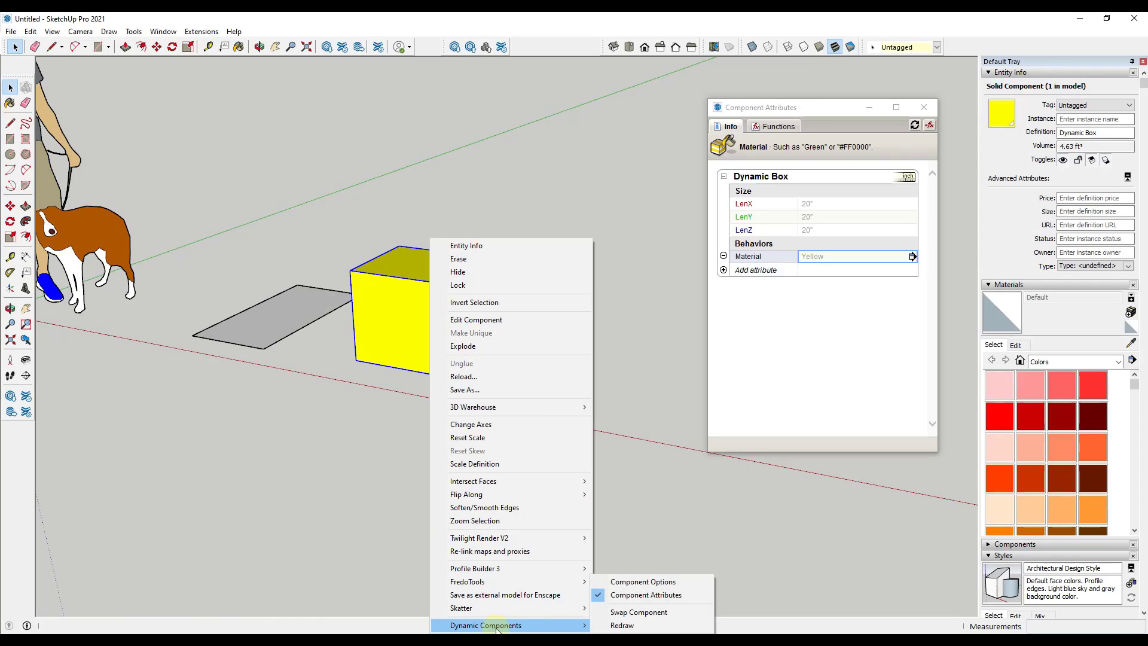
pyautogui.click(644, 582)
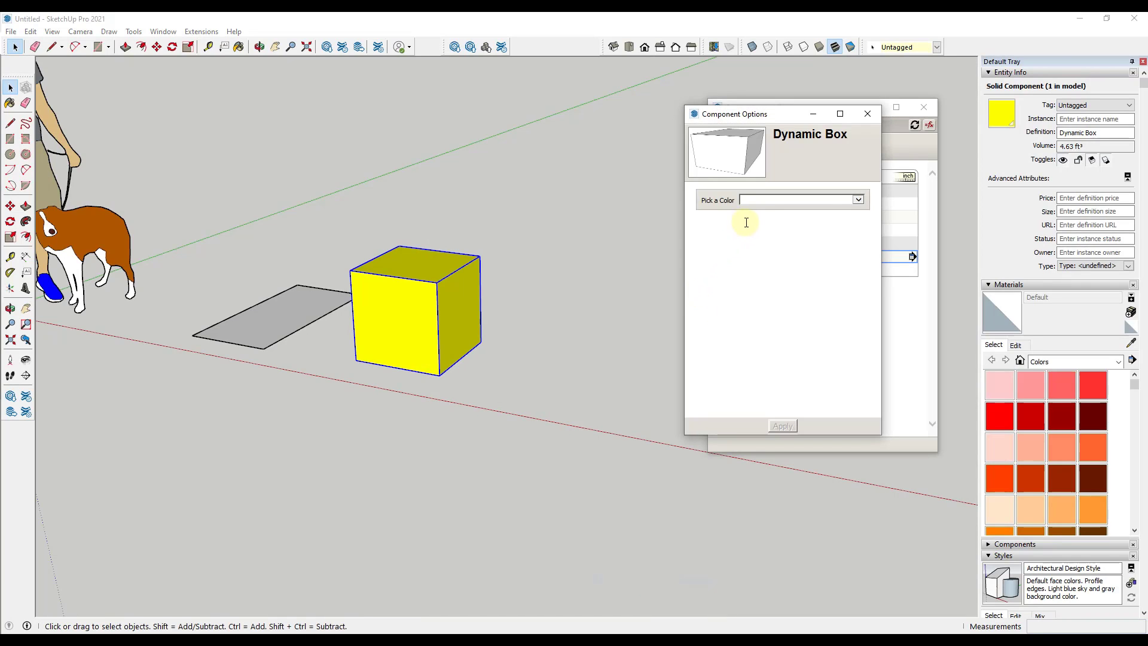
pyautogui.click(859, 200)
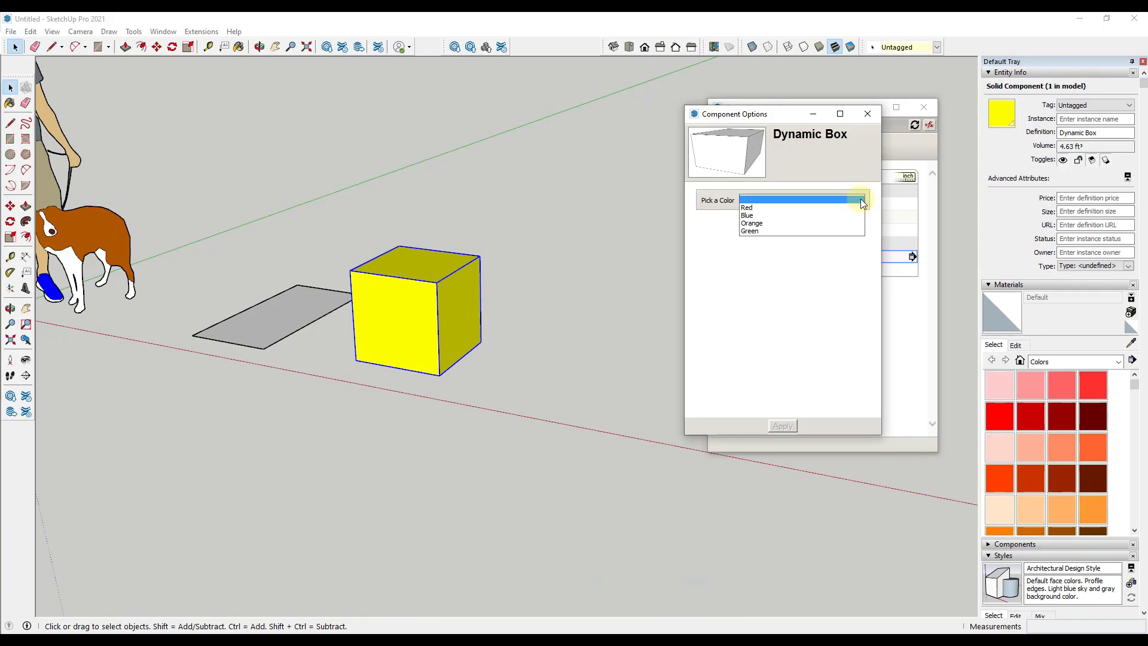
pyautogui.click(765, 208)
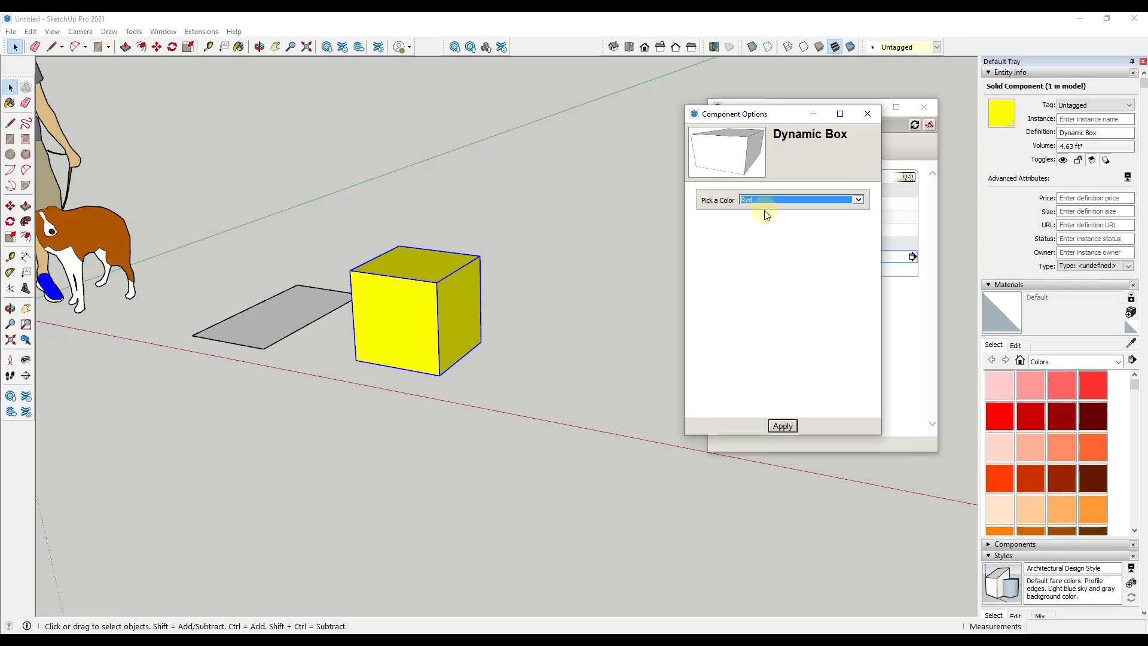
pyautogui.click(779, 425)
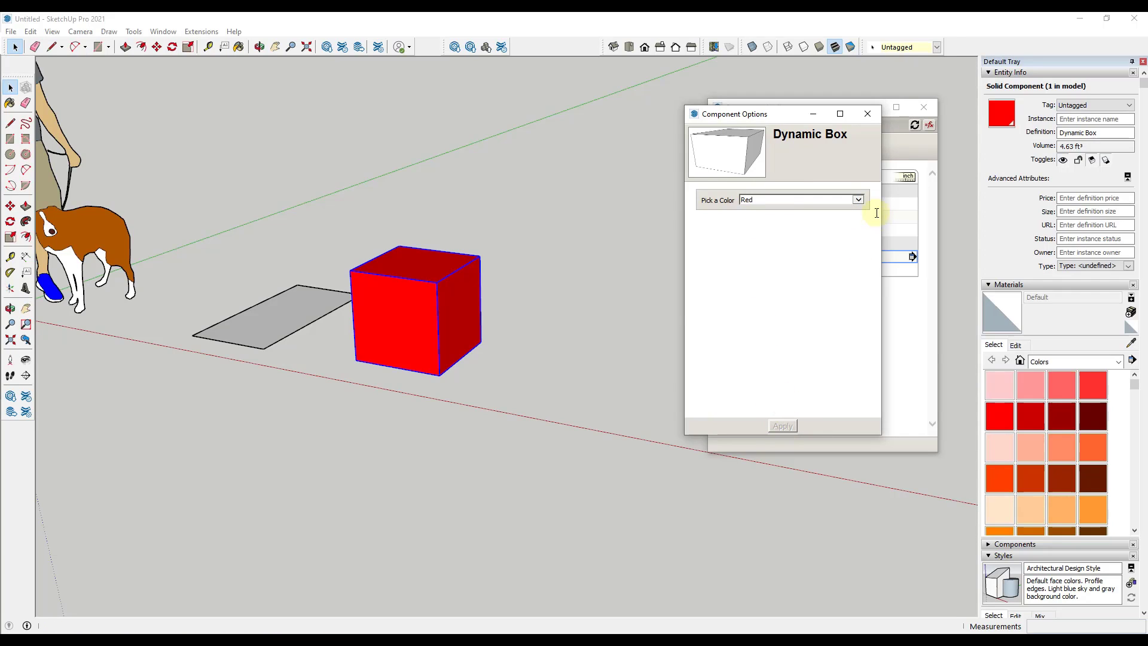
# Apply Blue as the Dynamic Box's Pick a Color choice
pyautogui.click(860, 200)
pyautogui.click(755, 208)
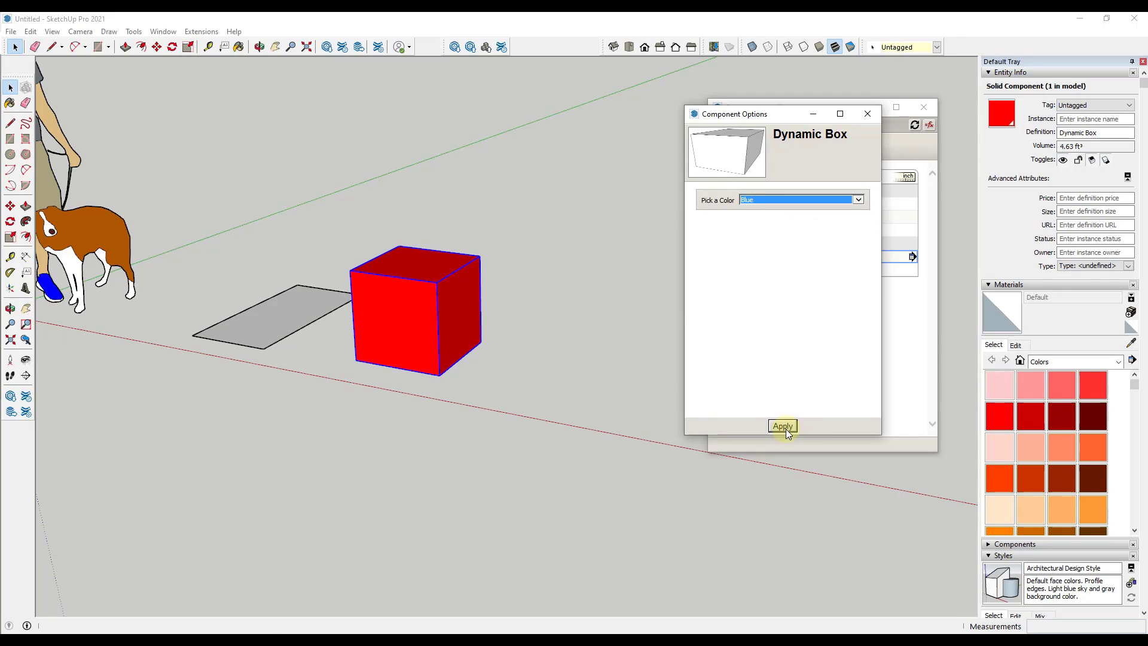
pyautogui.click(782, 426)
# Apply Green as the Dynamic Box's Pick a Color choice and close the Component Options
pyautogui.click(859, 199)
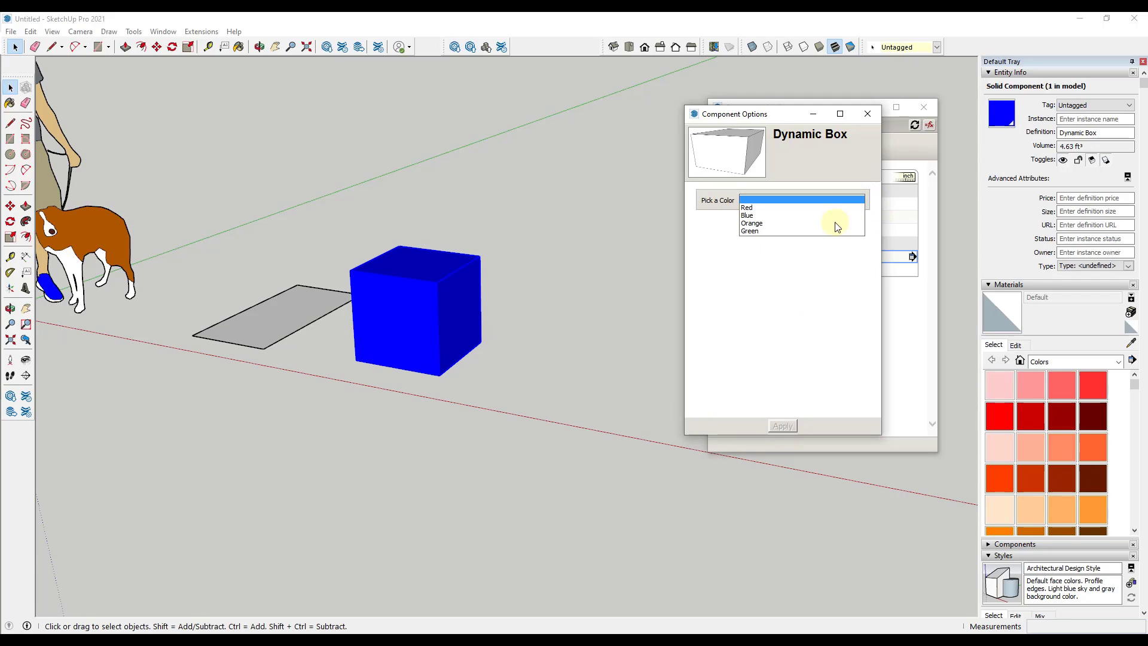
pyautogui.click(772, 236)
pyautogui.click(782, 427)
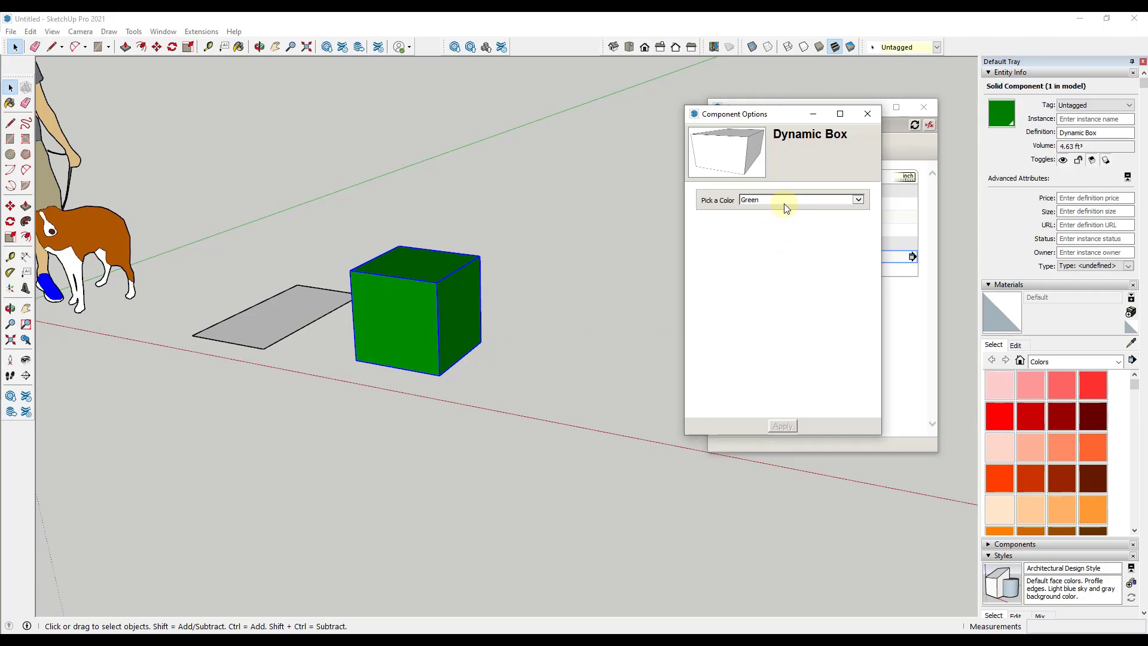
pyautogui.click(870, 117)
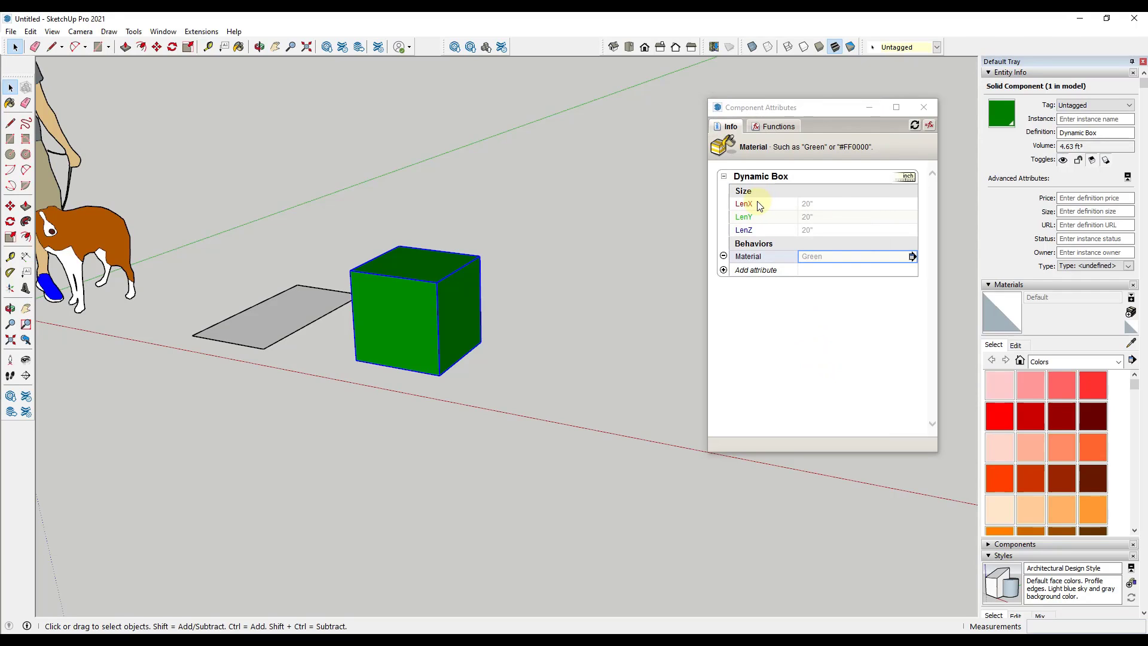
# Let users edit LenX as a textbox displayed in inches, with the display label "Length on X Axis (Type A Value)"
pyautogui.click(838, 207)
pyautogui.click(912, 204)
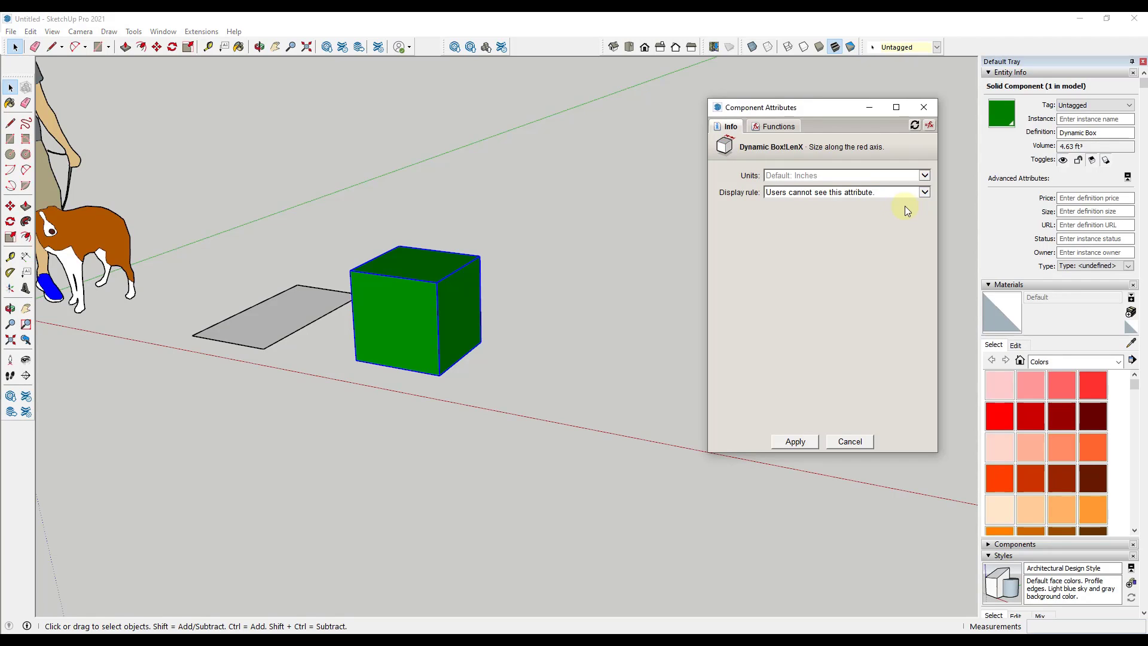
pyautogui.click(836, 194)
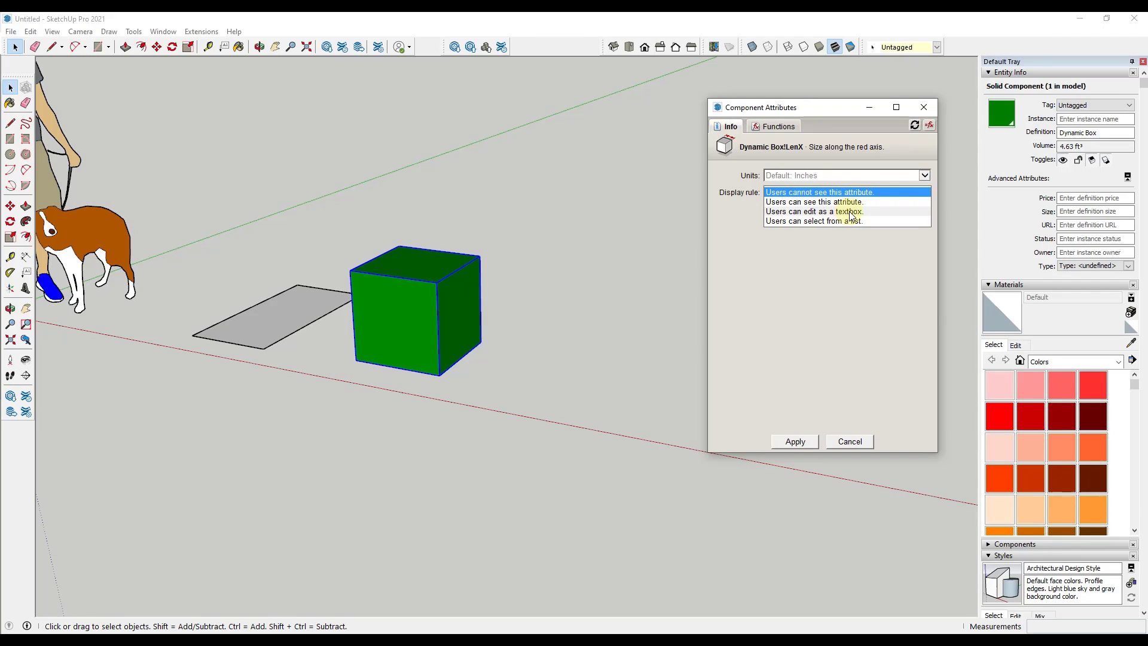
pyautogui.click(855, 213)
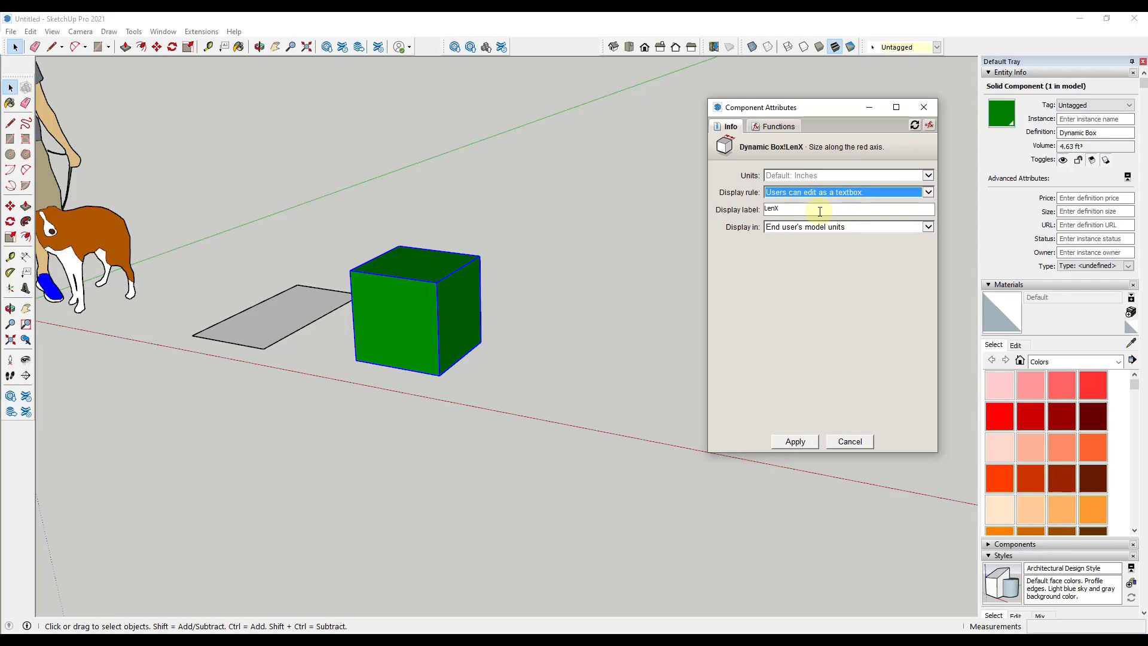
pyautogui.click(849, 226)
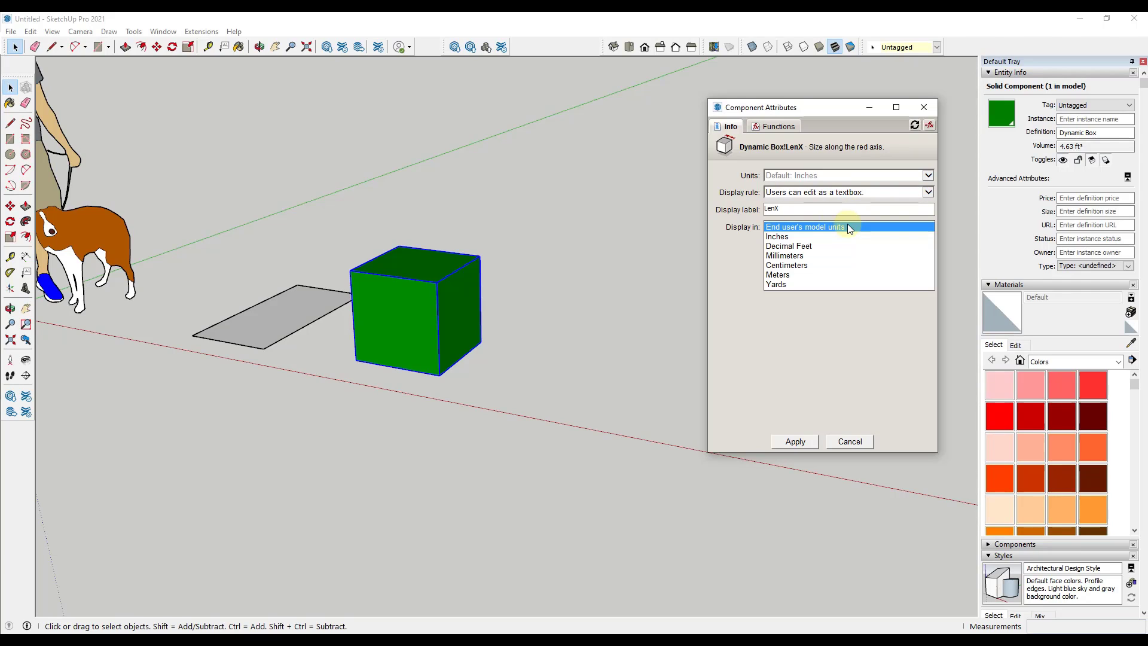
pyautogui.click(802, 234)
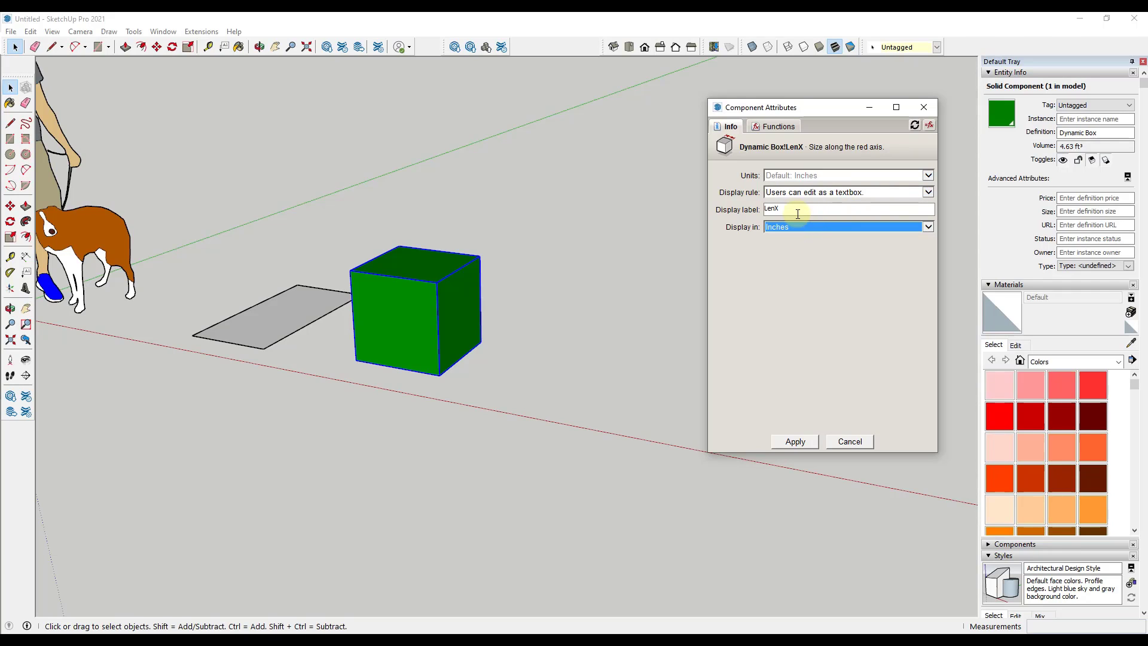
pyautogui.moveTo(795, 208); pyautogui.dragTo(766, 212)
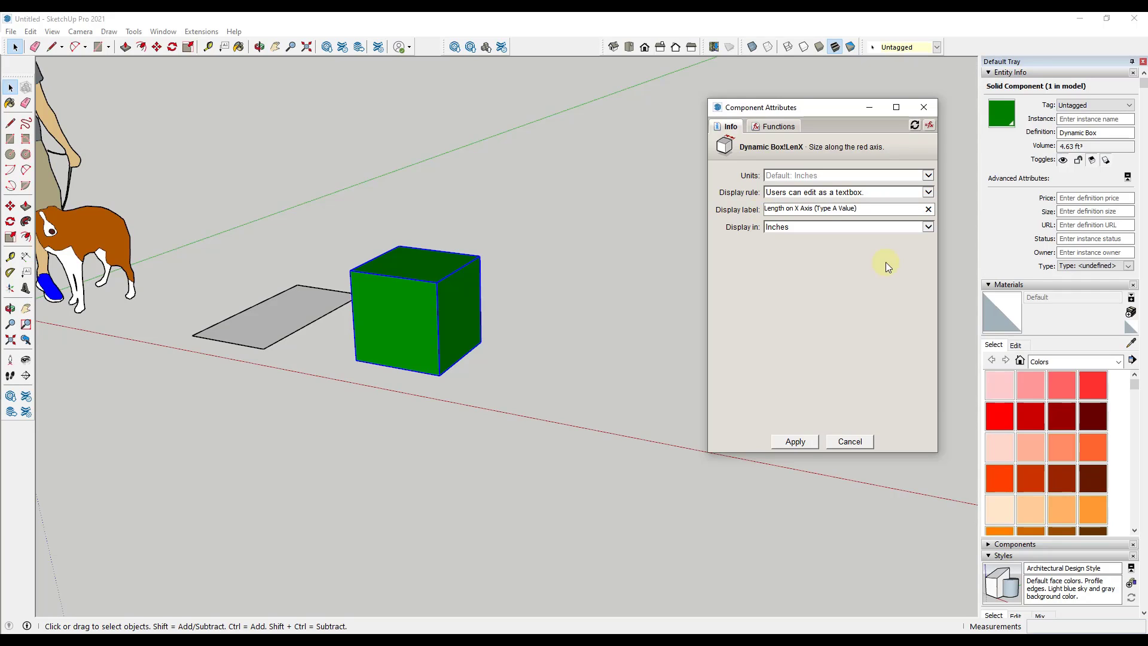
pyautogui.click(810, 446)
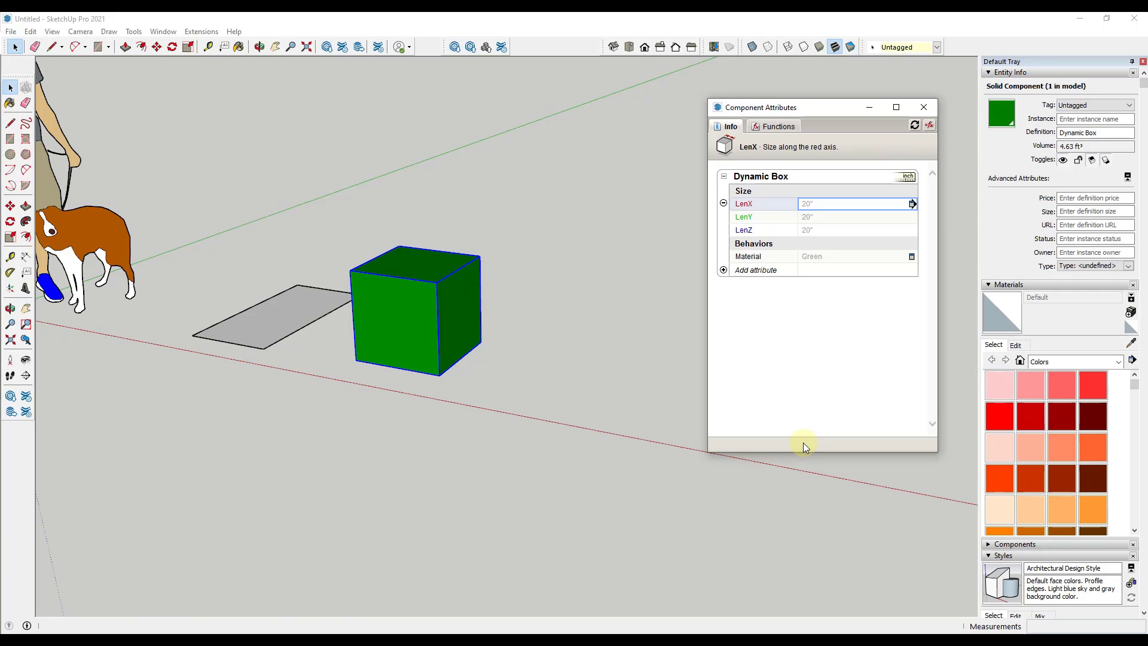
# Open the Dynamic Box's Component Options and set its Length on X Axis to 30 inches
pyautogui.rightClick(409, 296)
pyautogui.moveTo(499, 625)
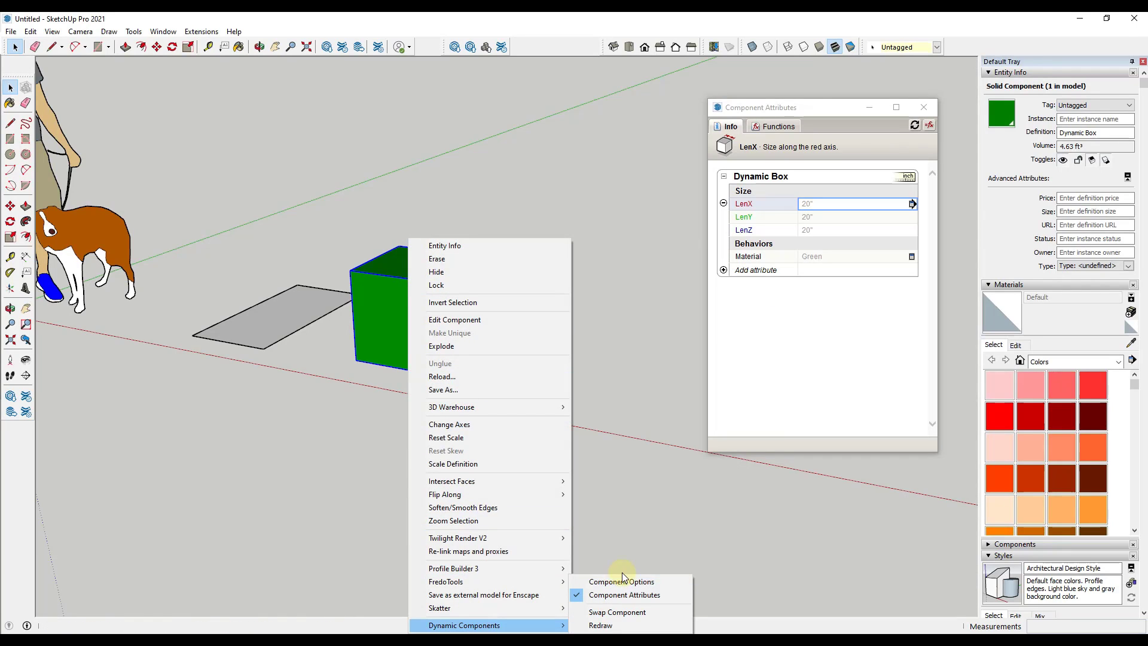
pyautogui.click(622, 582)
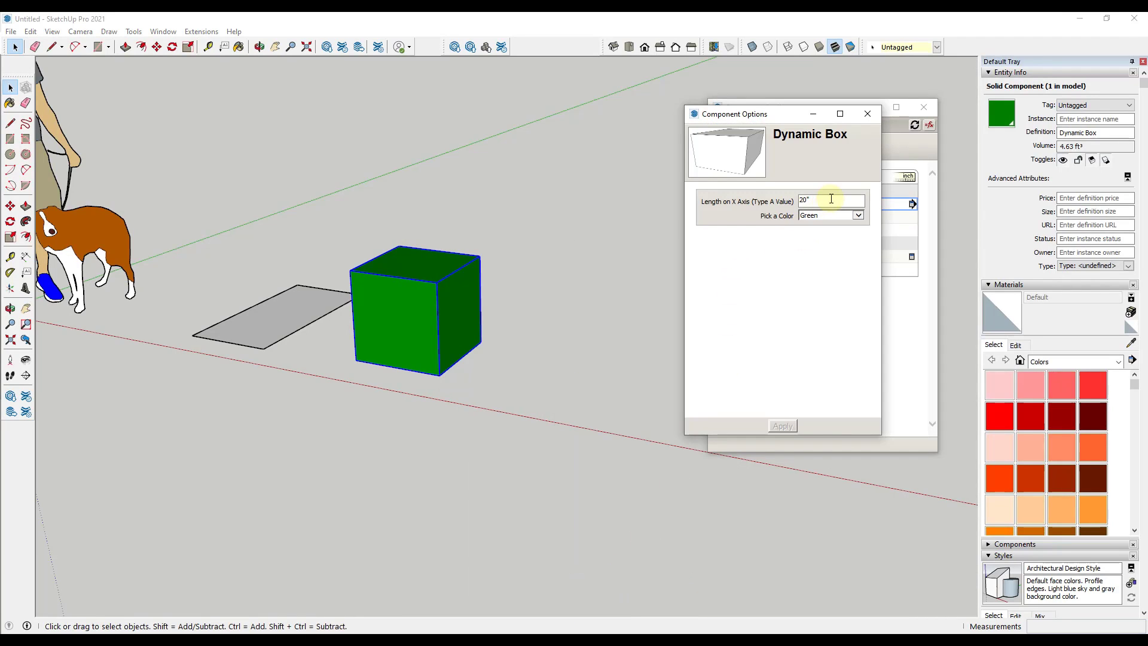
pyautogui.click(827, 199)
pyautogui.write('30')
pyautogui.press('Return')
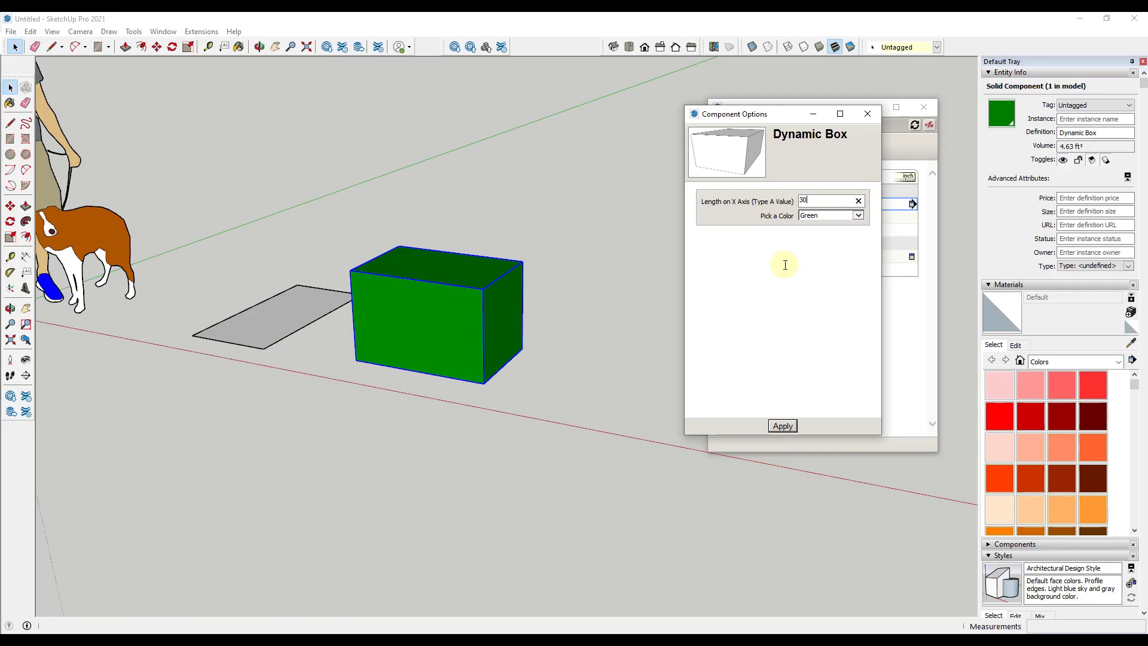
# Set the box's Length on X Axis to 40 inches and close the Component Options
pyautogui.click(814, 200)
pyautogui.write('40')
pyautogui.press('Return')
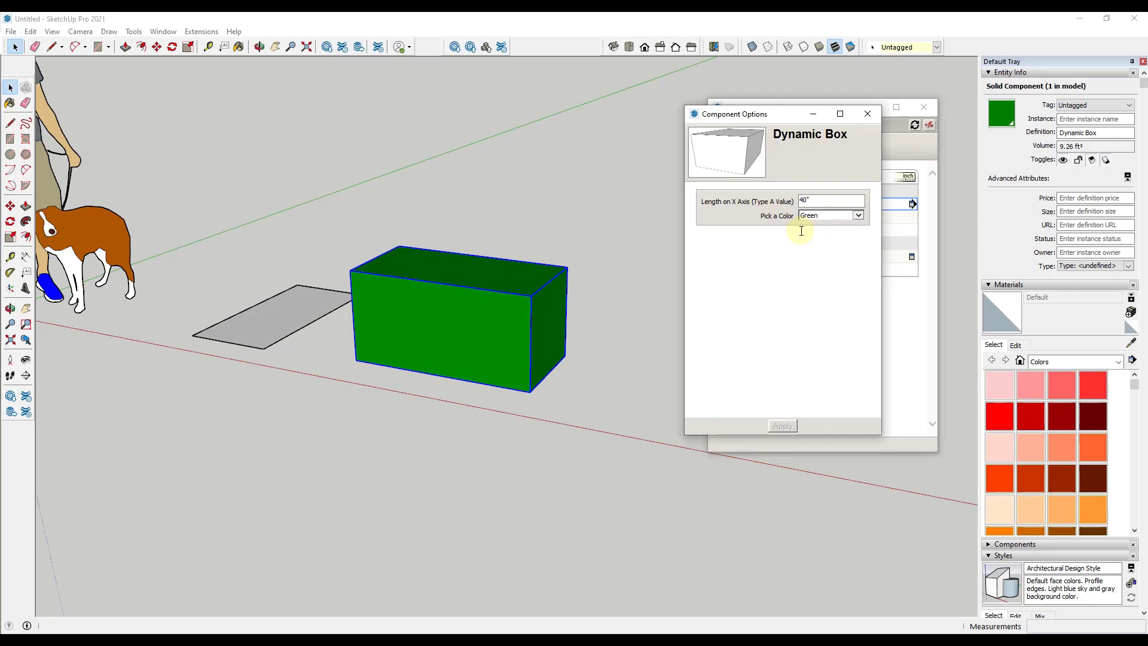
pyautogui.click(868, 114)
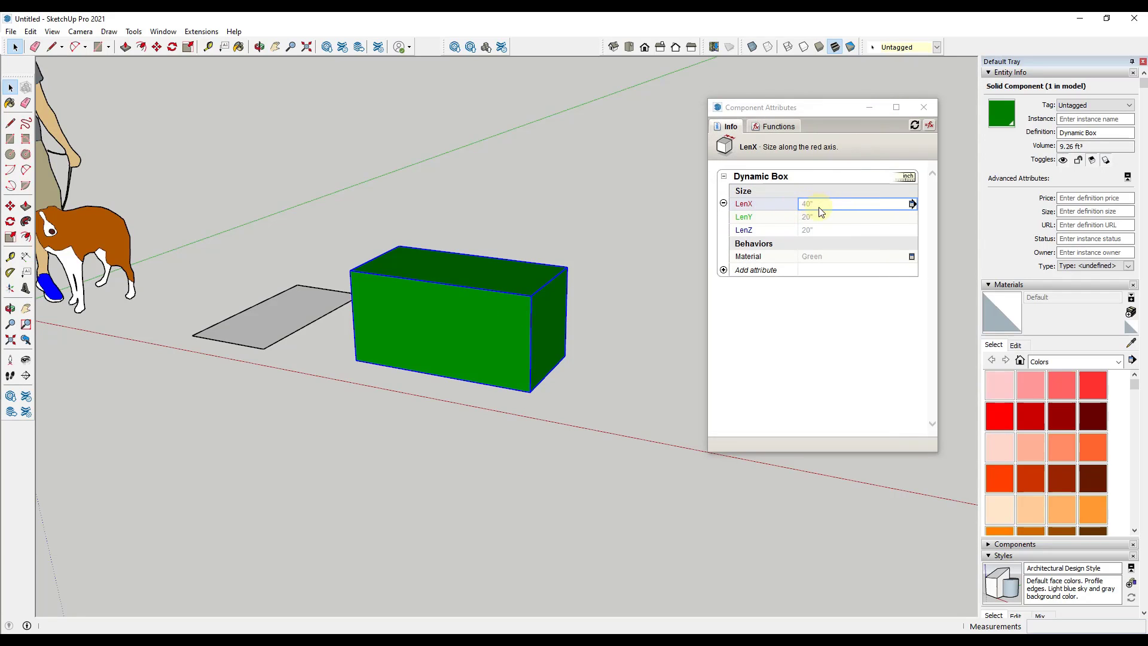
# Set the Dynamic Box's LenY display rule to "Users can select from a list"
pyautogui.click(908, 218)
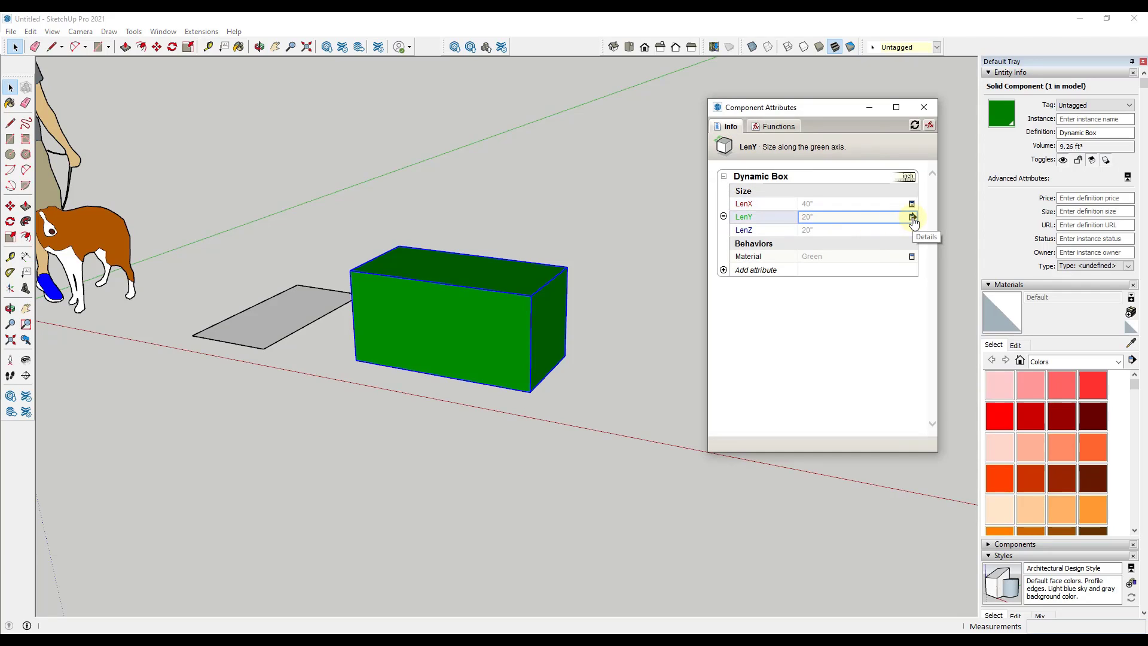
pyautogui.click(912, 218)
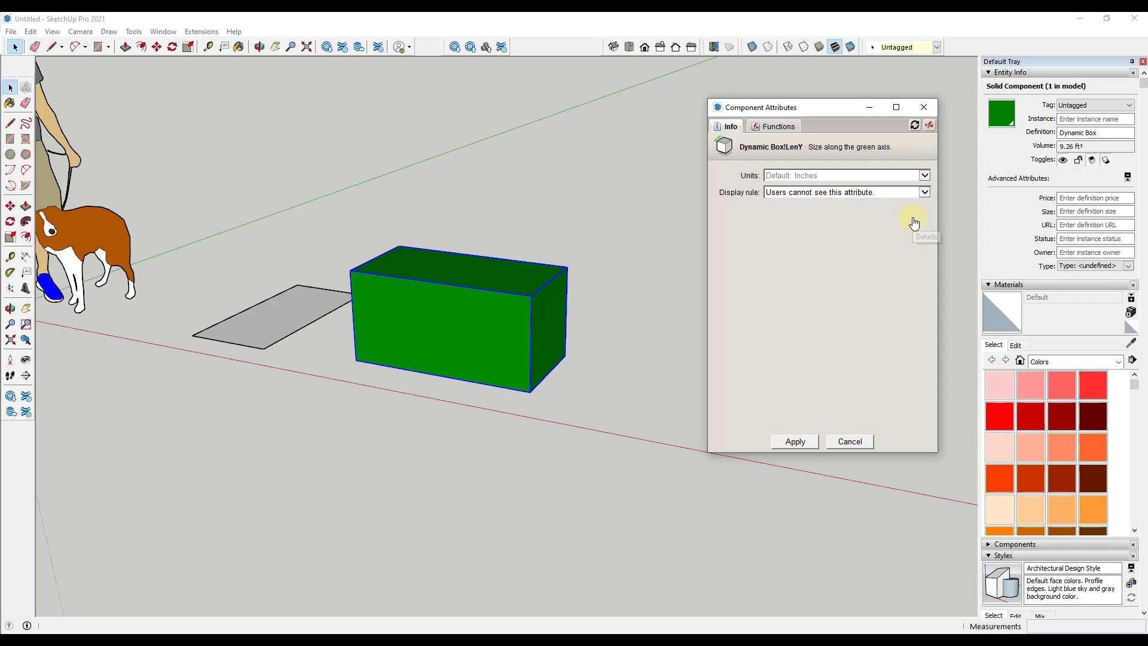
pyautogui.click(856, 193)
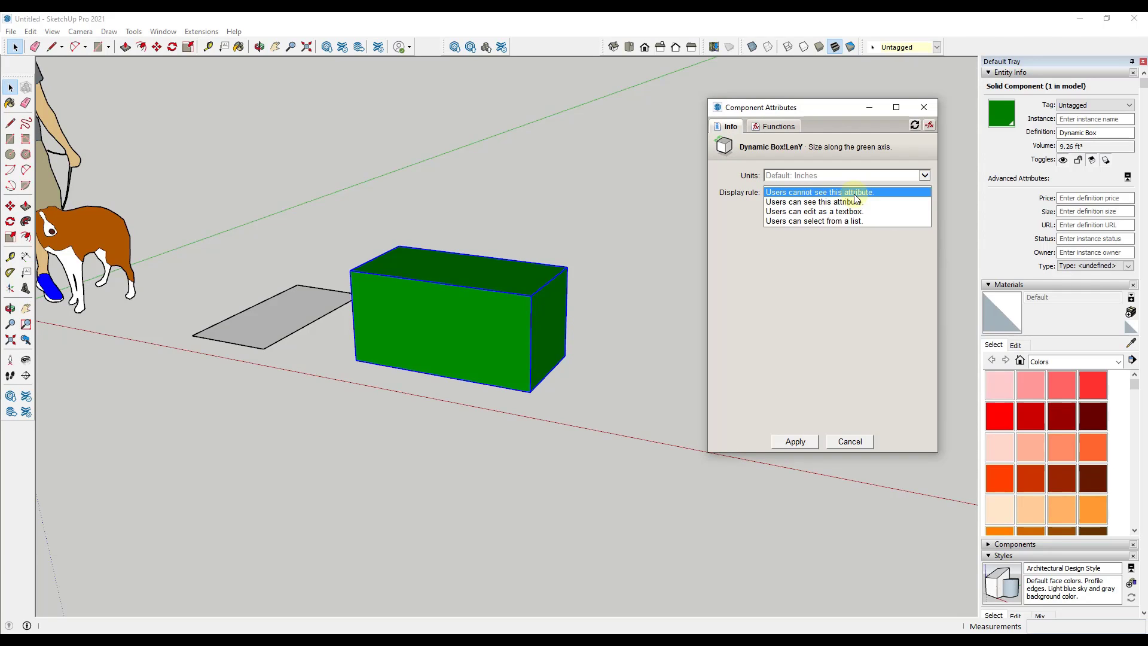
pyautogui.click(838, 222)
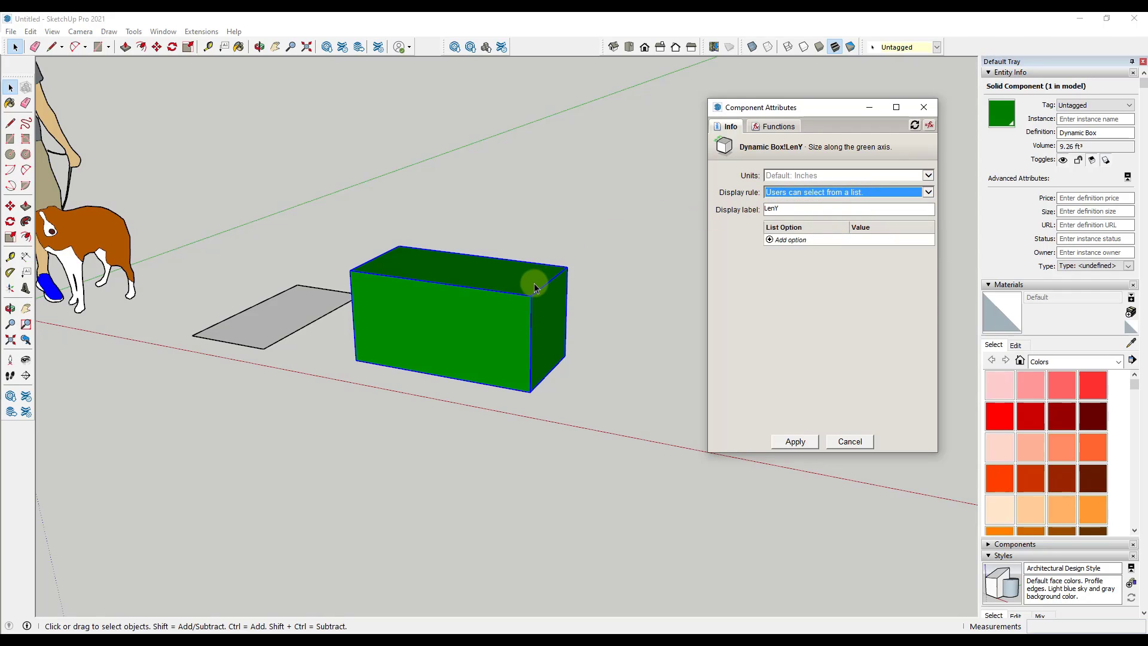
# Add the list options 24", 36" and 48" to the box's LenY attribute and apply them
pyautogui.click(770, 241)
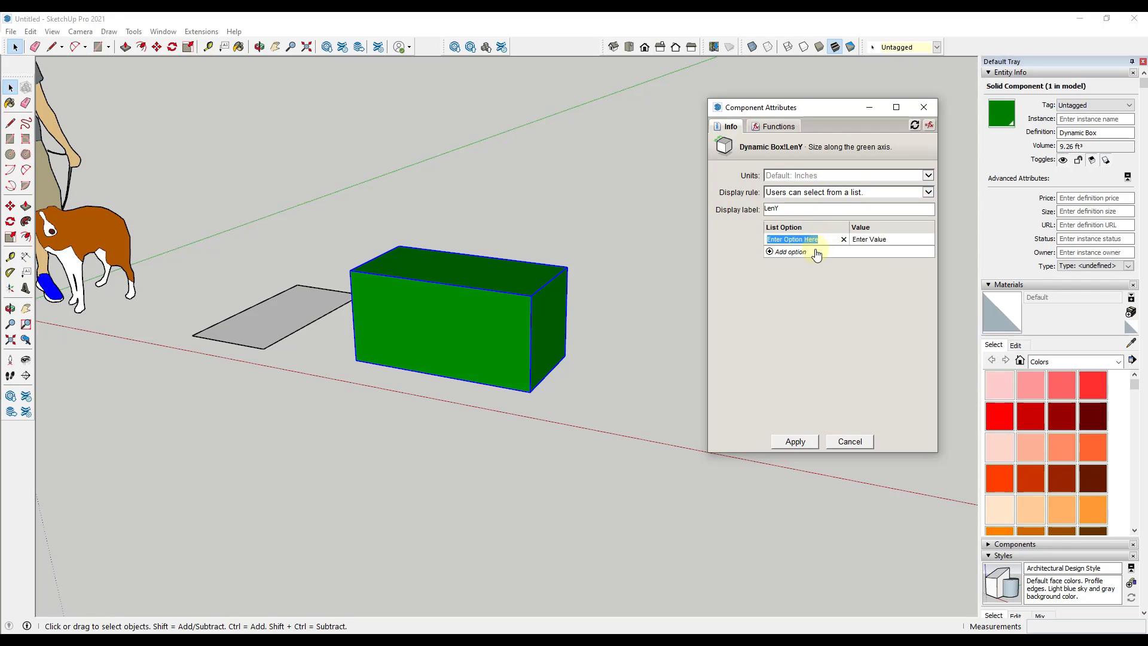
pyautogui.write('24')
pyautogui.press('Tab')
pyautogui.click(803, 253)
pyautogui.write('36"')
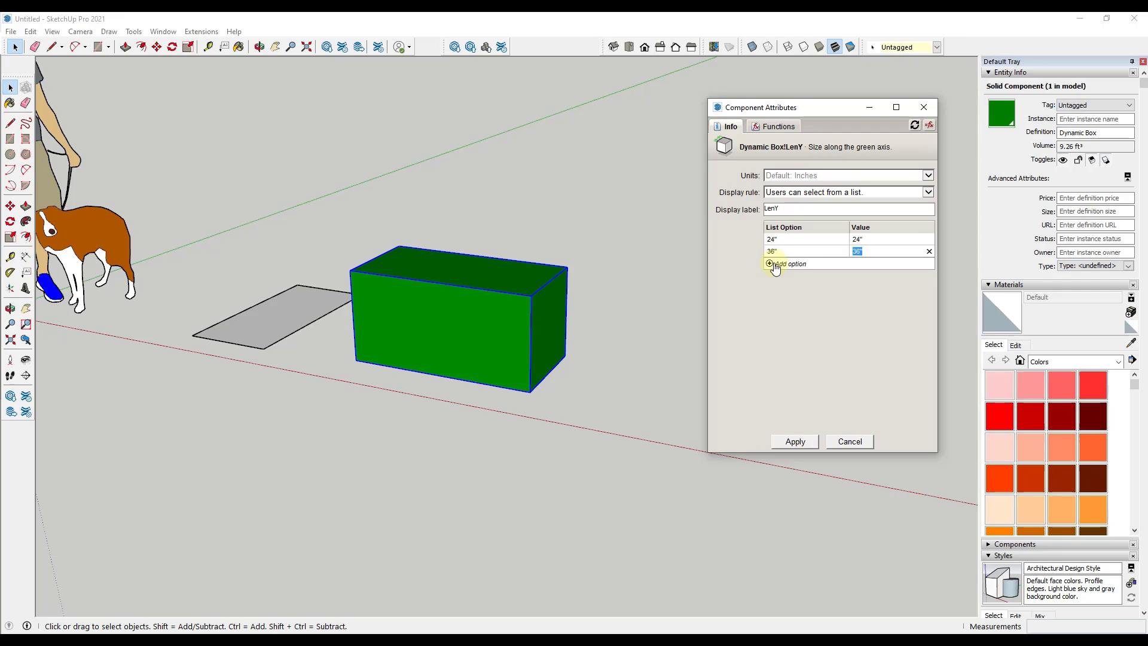
pyautogui.click(772, 264)
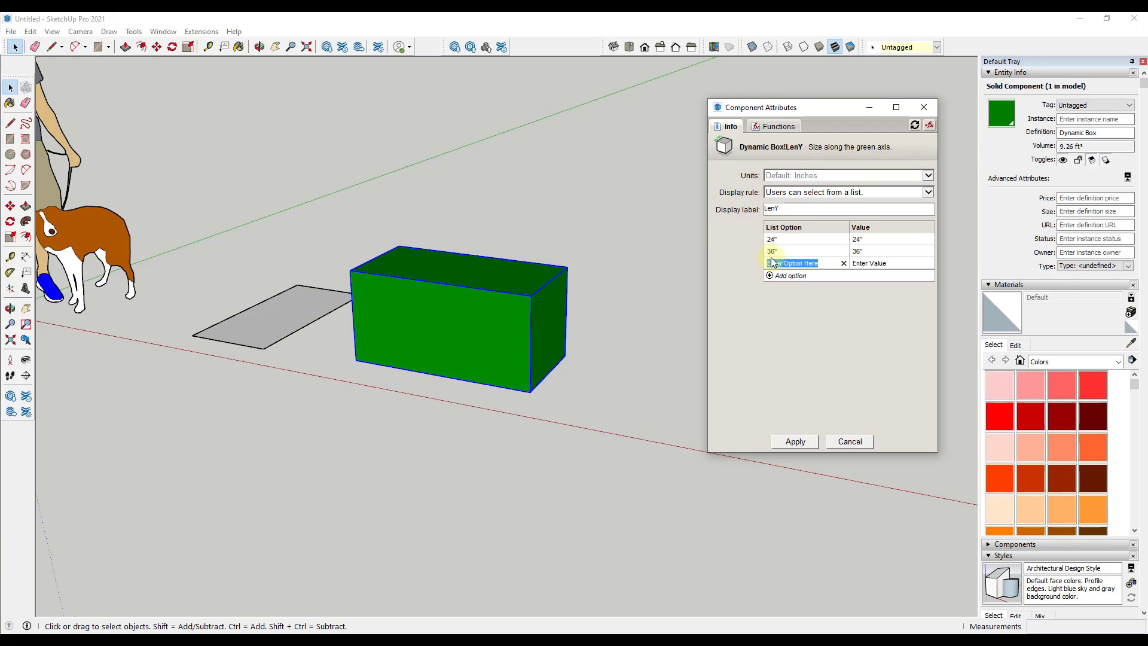
pyautogui.write('48"')
pyautogui.click(793, 441)
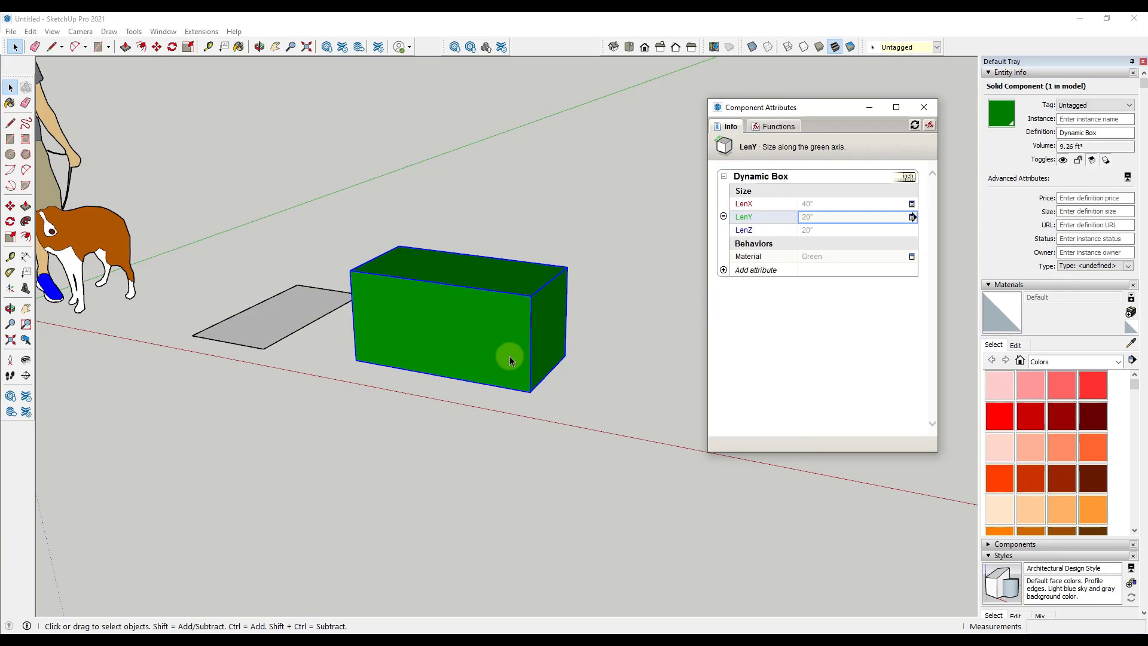
# Open the Dynamic Box's Component Options and set its LenY to 24"
pyautogui.rightClick(488, 317)
pyautogui.moveTo(547, 624)
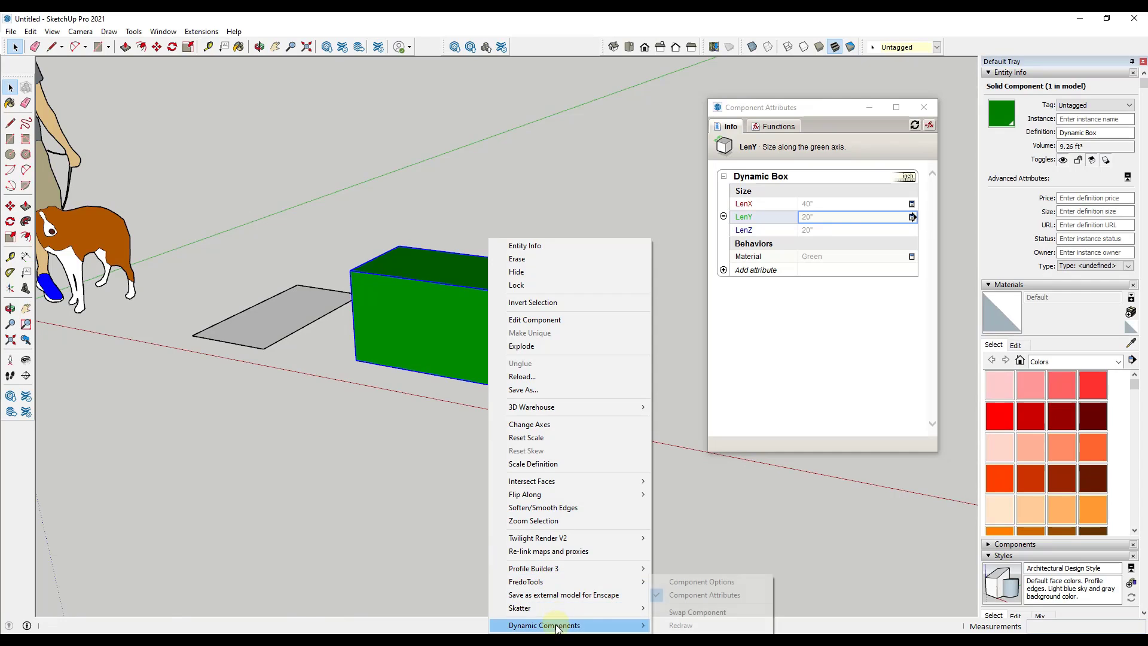
pyautogui.click(699, 582)
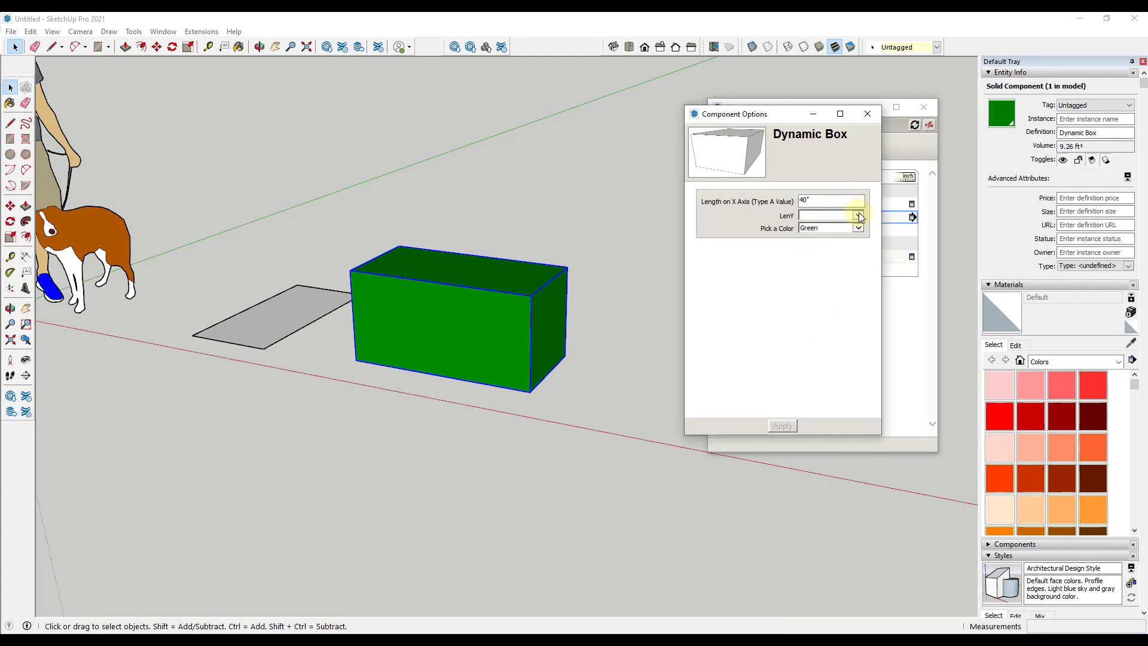
pyautogui.click(860, 216)
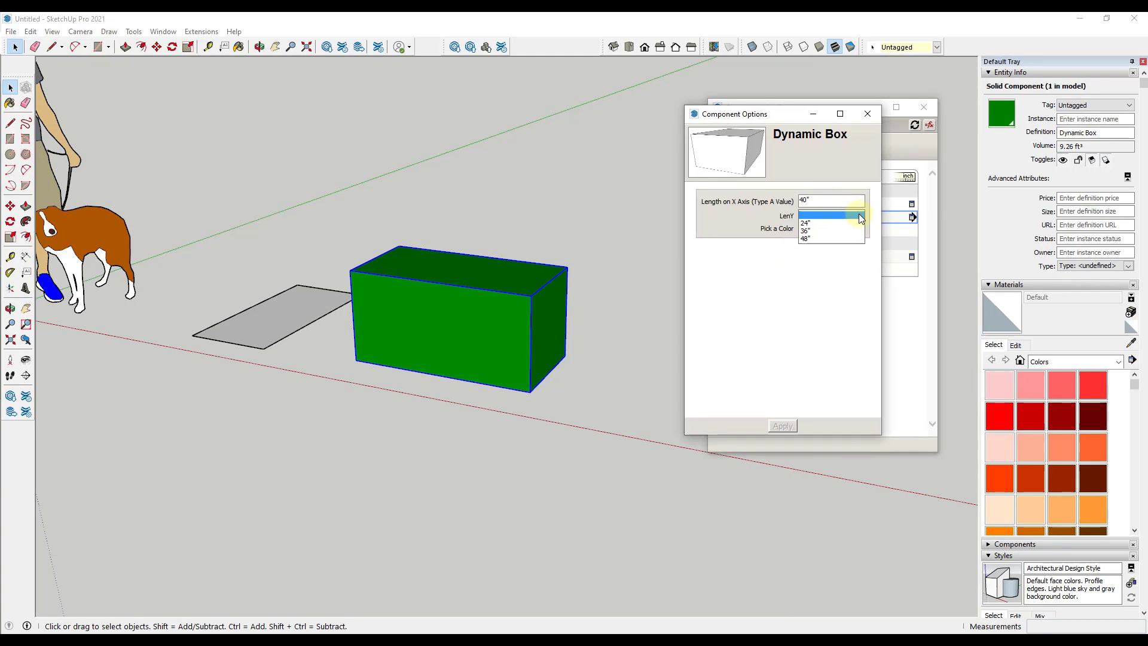
pyautogui.click(807, 223)
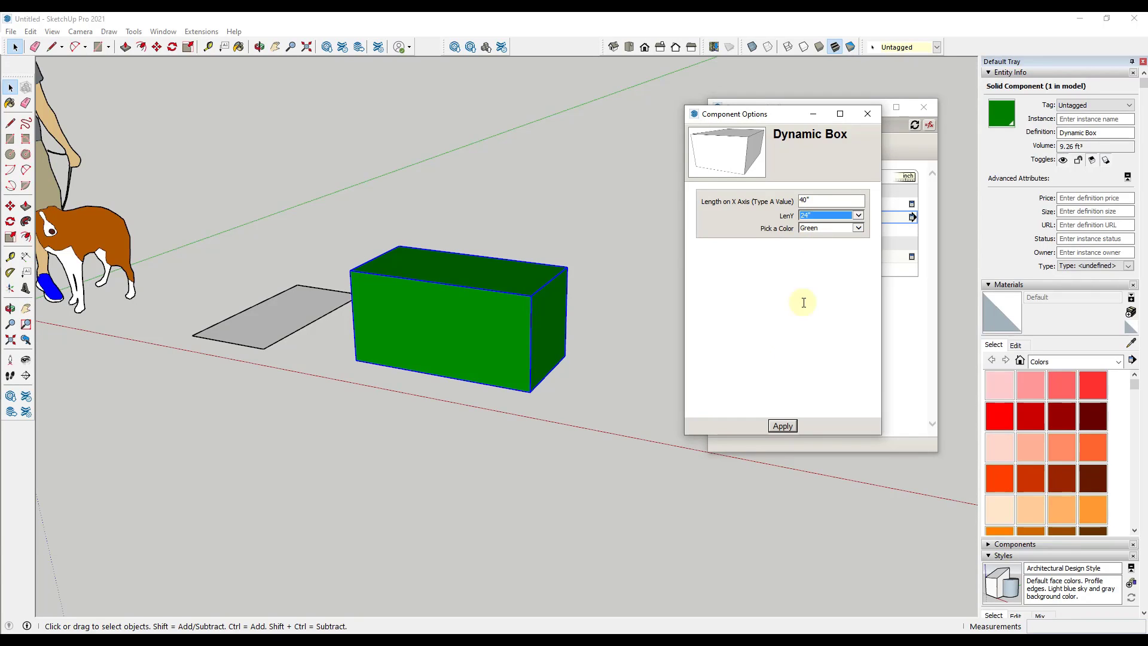
pyautogui.click(781, 427)
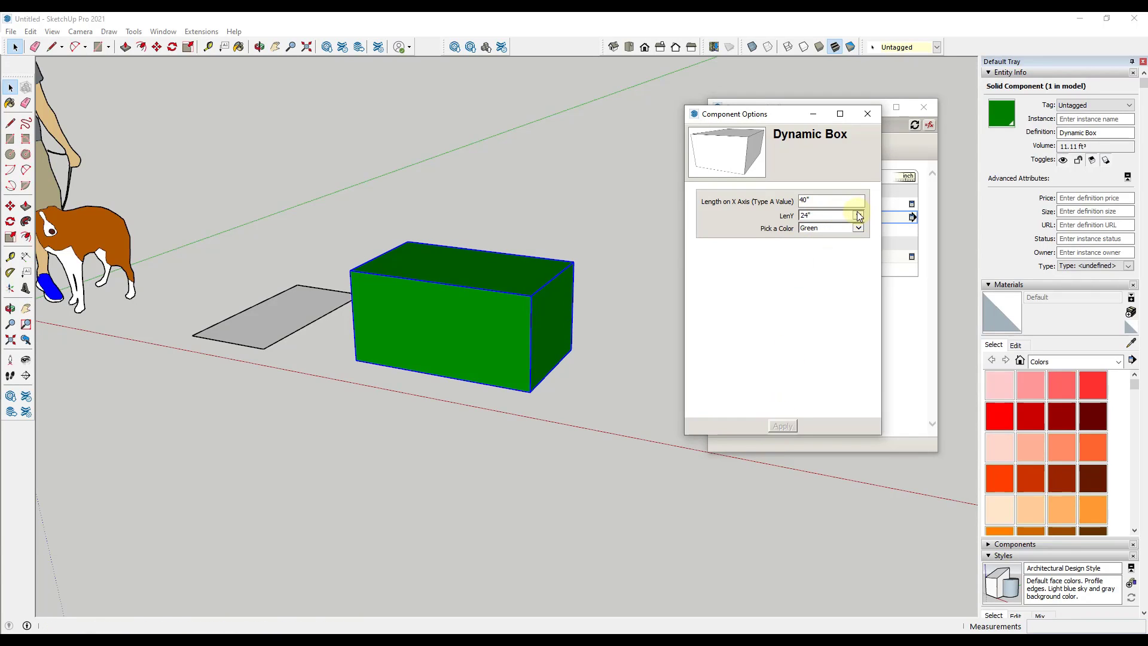
# Set the box's LenY to 36" in the Component Options
pyautogui.click(855, 216)
pyautogui.click(811, 223)
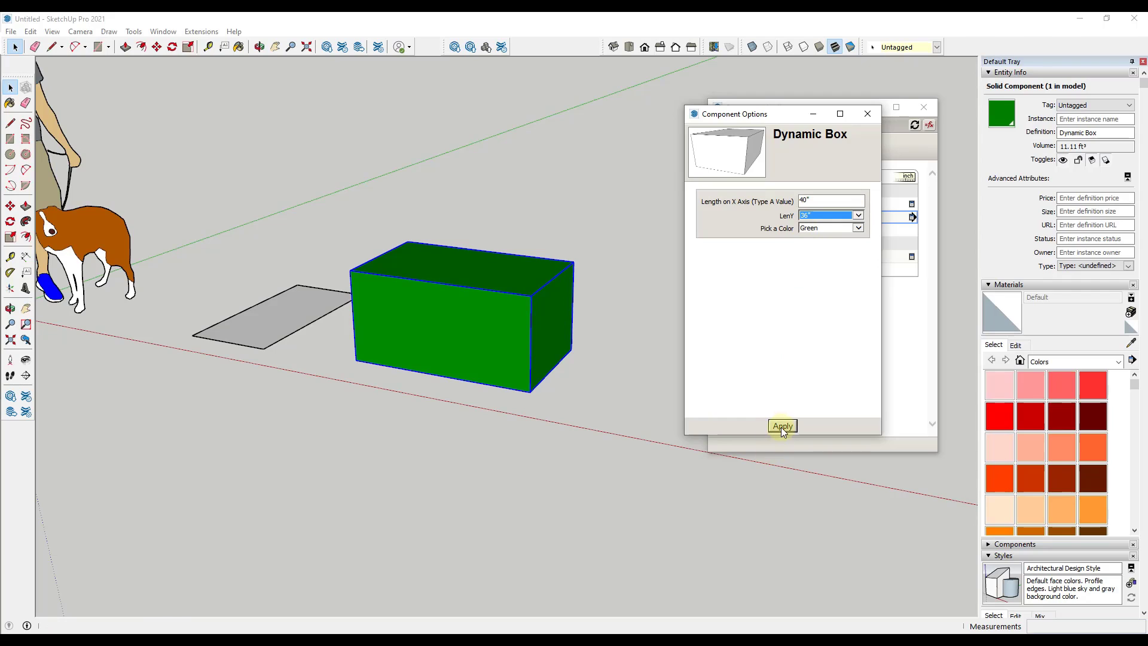
pyautogui.click(782, 426)
# Try to set the box's LenY to 48" in the Component Options
pyautogui.click(859, 217)
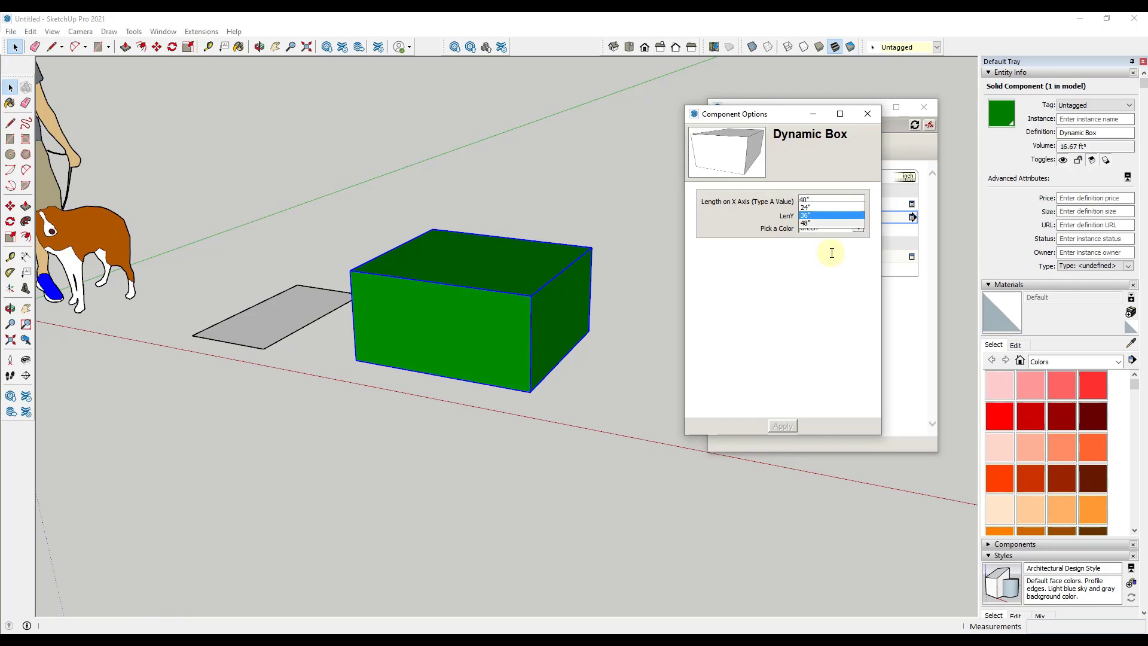
pyautogui.click(812, 225)
pyautogui.click(779, 427)
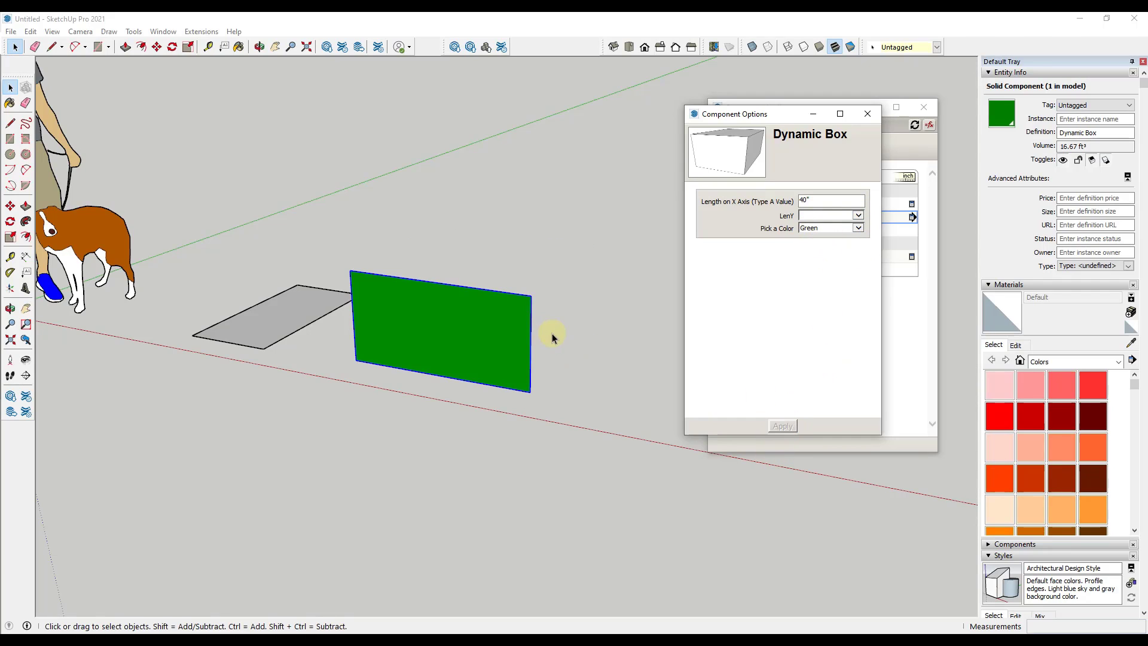
pyautogui.click(857, 216)
pyautogui.click(815, 239)
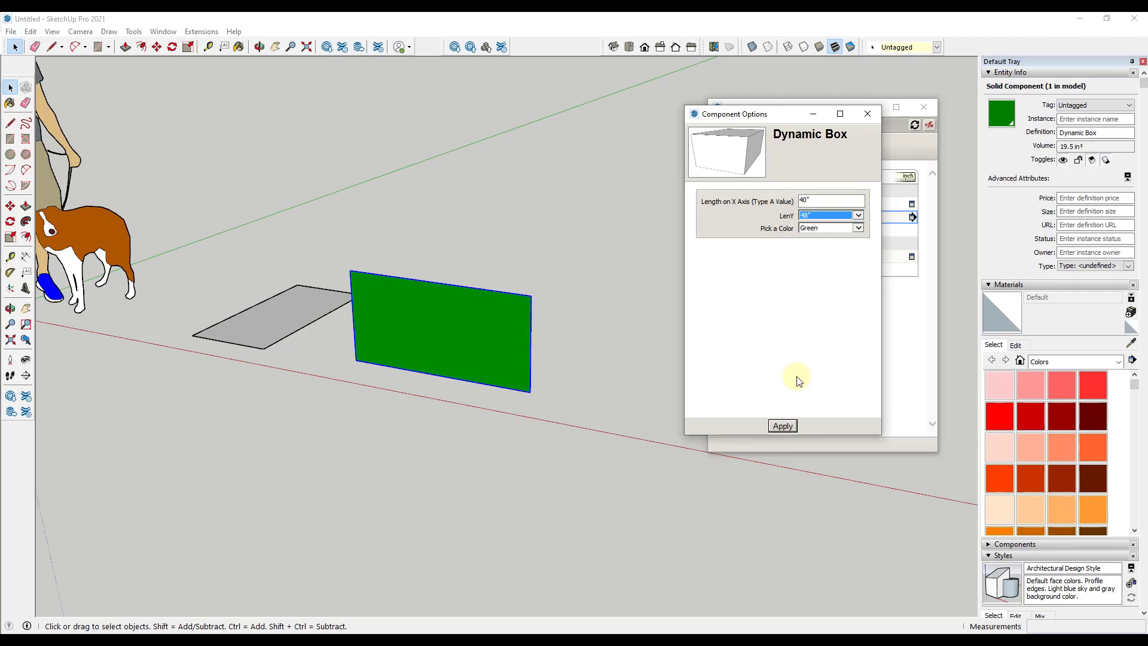
# Enter 48" as the value of the 48" list option in the LenY attribute details and apply it
pyautogui.click(914, 218)
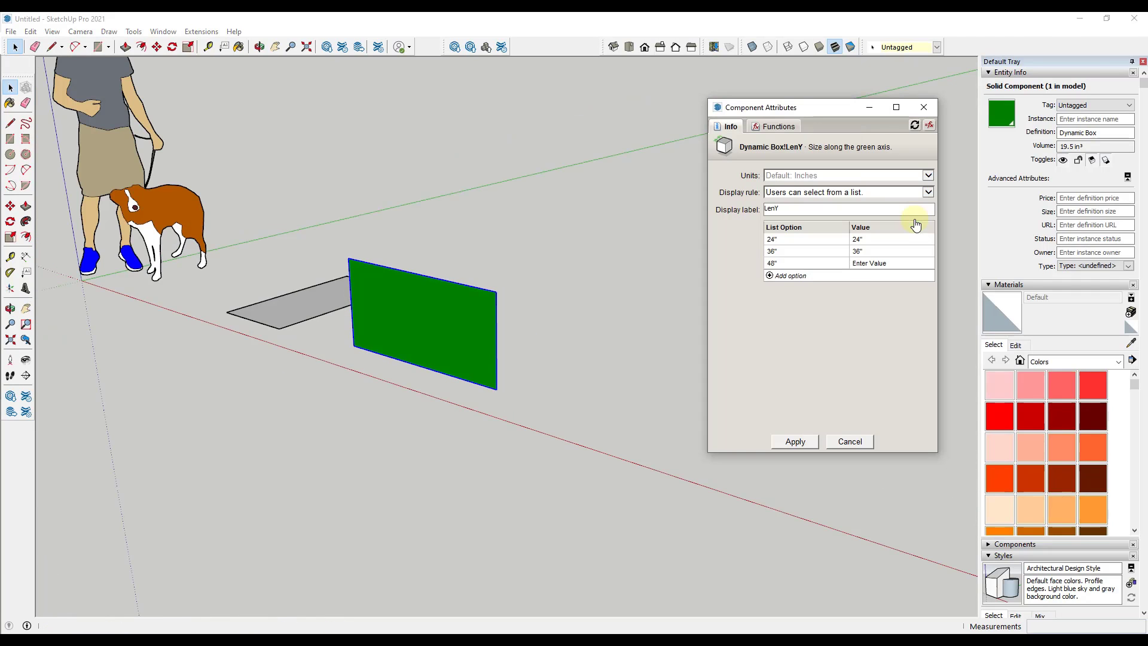
pyautogui.click(865, 264)
pyautogui.tripleClick(886, 263)
pyautogui.write('48')
pyautogui.click(794, 441)
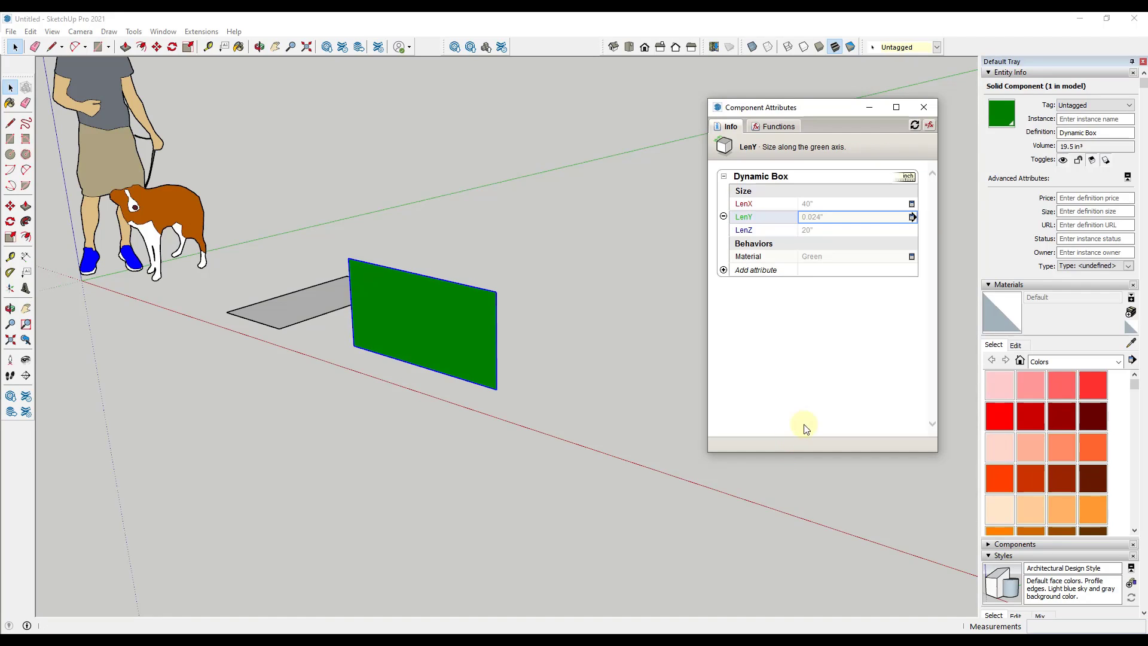
# Reopen the box's Component Options, set LenY to 48" and close the options
pyautogui.rightClick(428, 325)
pyautogui.moveTo(487, 622)
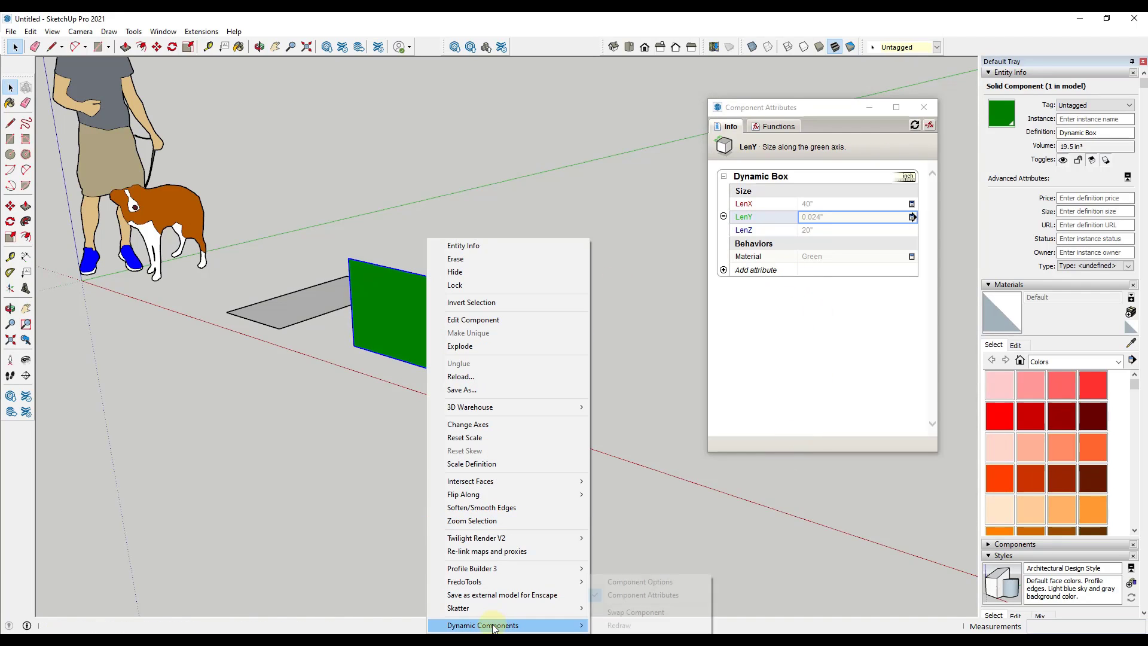
pyautogui.click(640, 581)
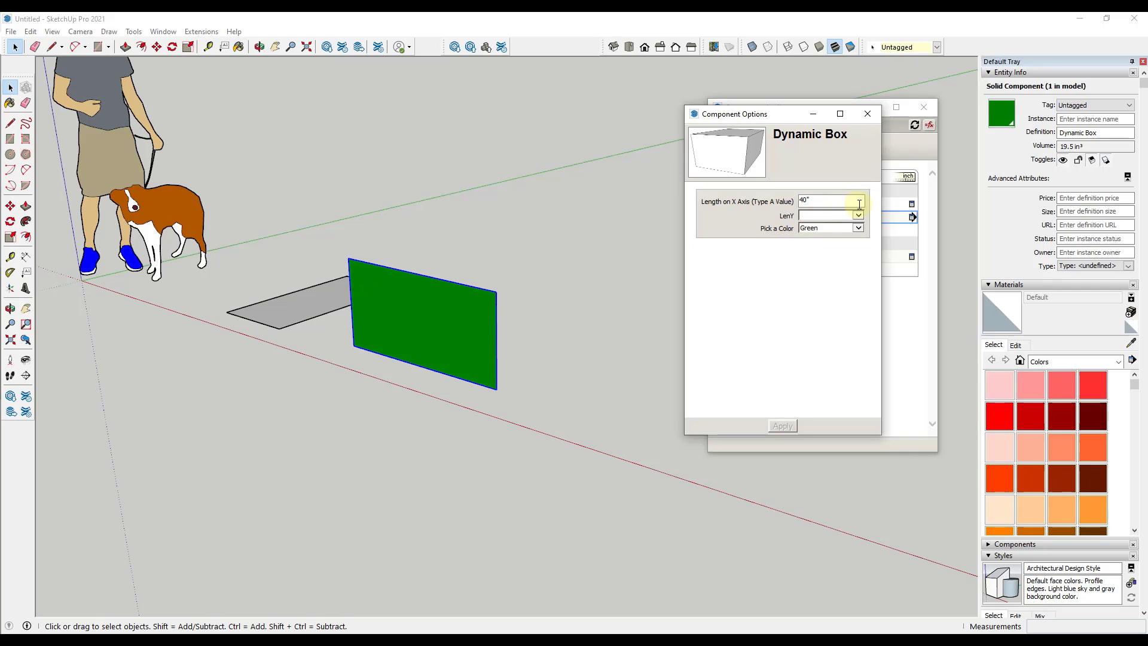
pyautogui.click(855, 215)
pyautogui.click(819, 238)
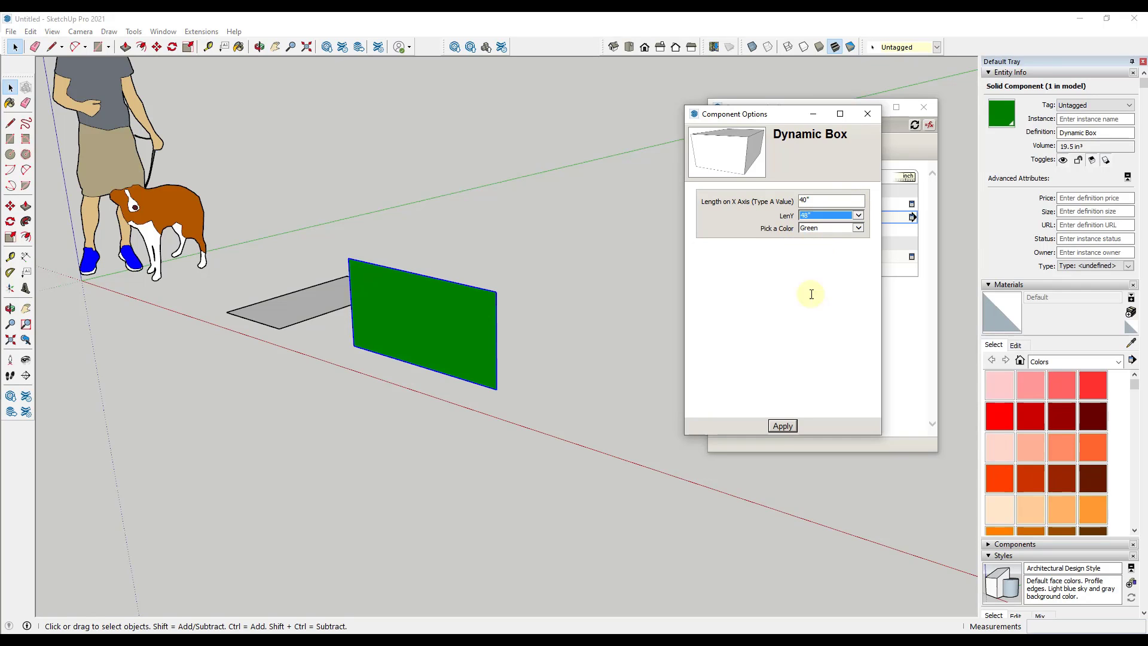
pyautogui.click(779, 425)
pyautogui.moveTo(574, 326); pyautogui.dragTo(418, 333, button='middle')
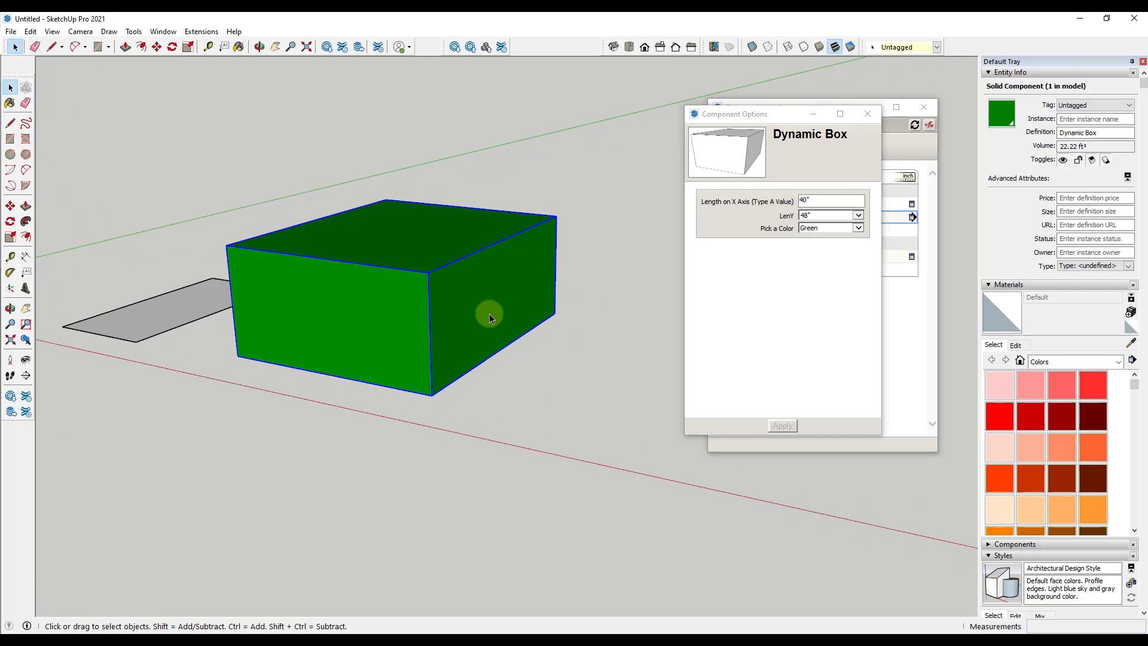
pyautogui.click(867, 112)
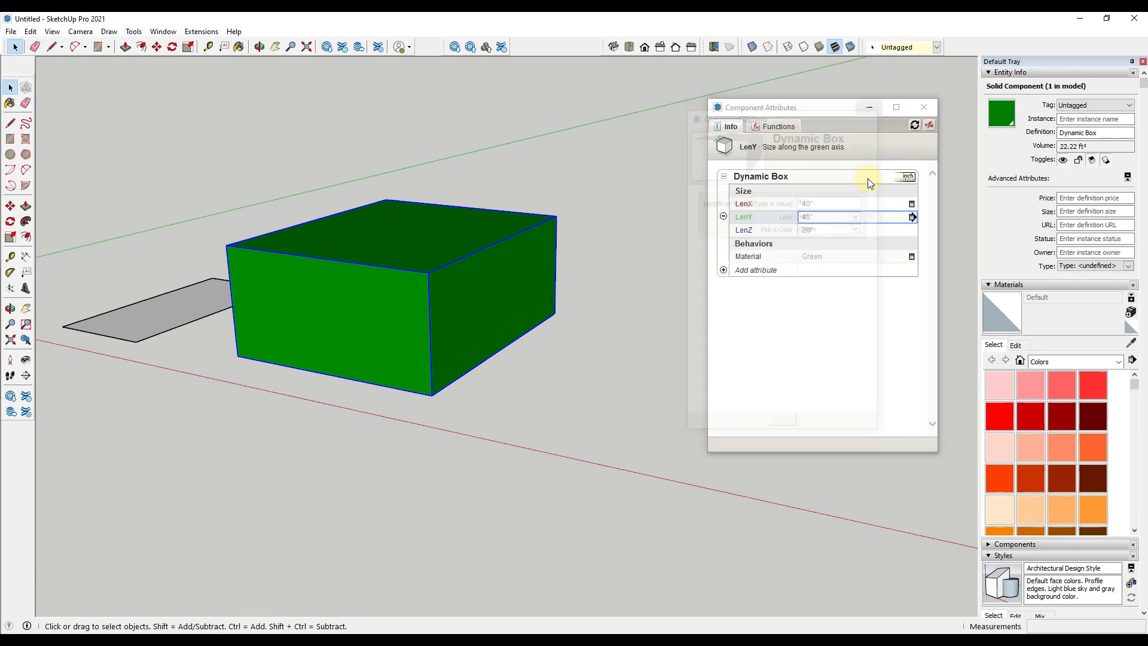
# Draw a rectangle on the ground beside the green box and push/pull it up about 1 11/16" into a shelf board
pyautogui.moveTo(867, 178); pyautogui.dragTo(571, 217, button='middle')
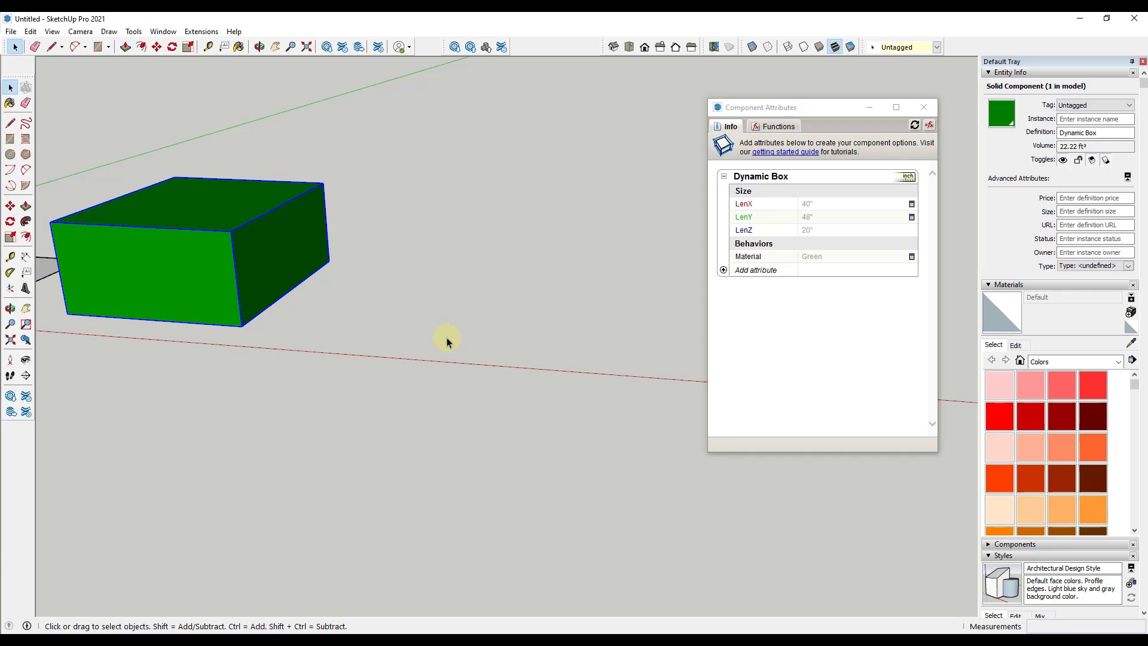
pyautogui.press('r')
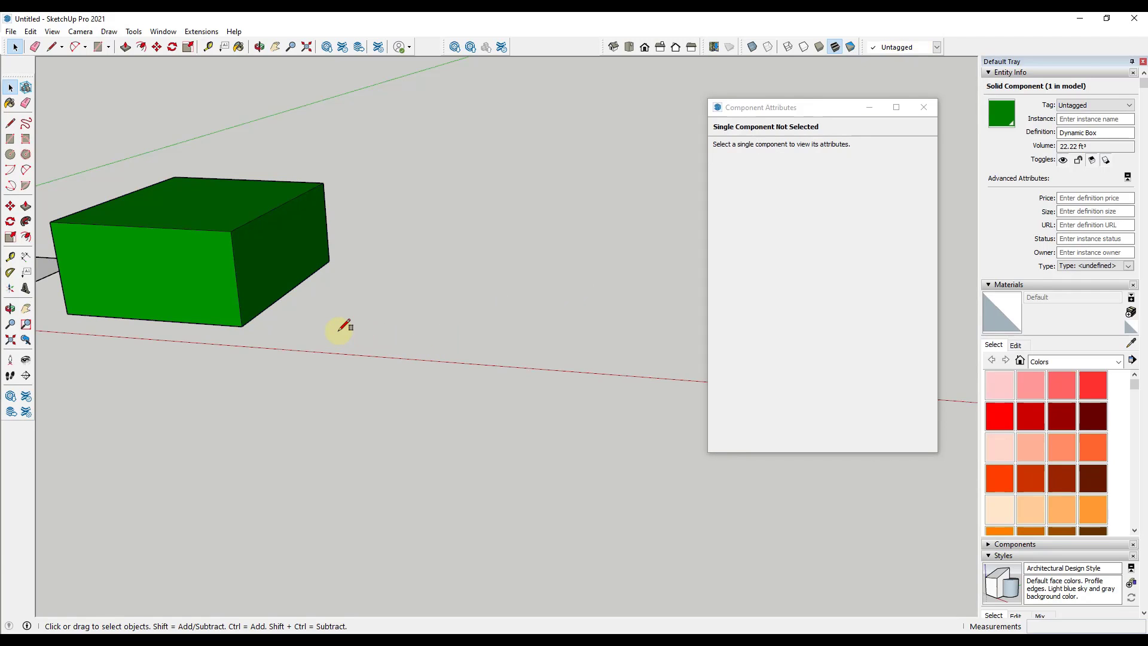
pyautogui.click(343, 329)
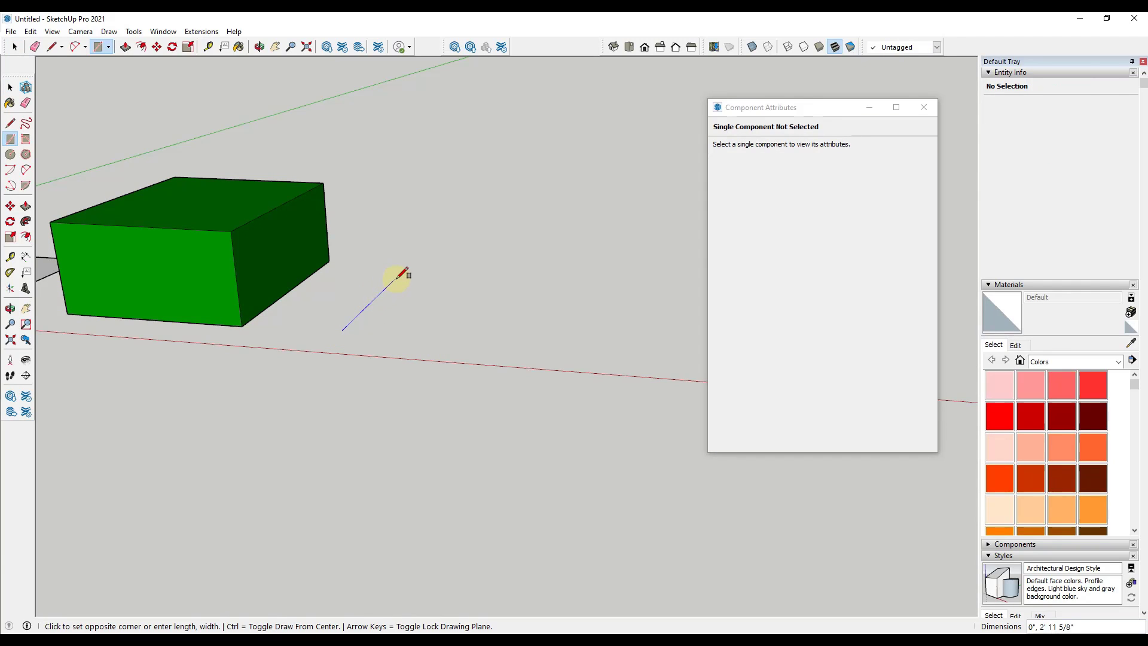
pyautogui.click(584, 299)
pyautogui.press('space')
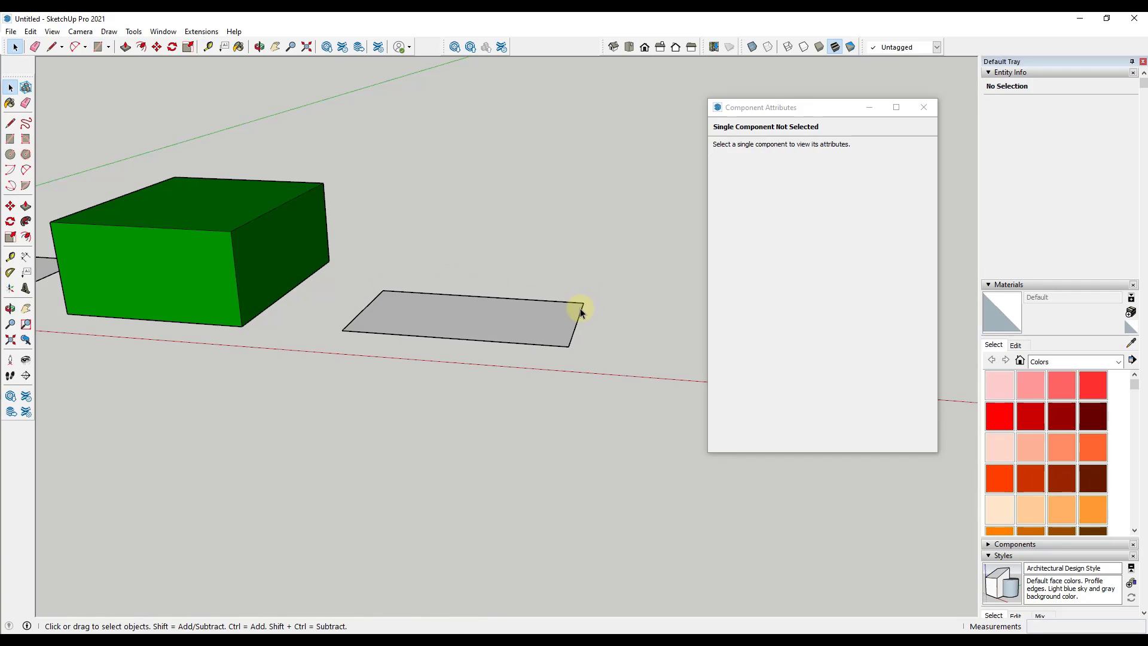
pyautogui.press('p')
pyautogui.click(534, 328)
pyautogui.click(534, 325)
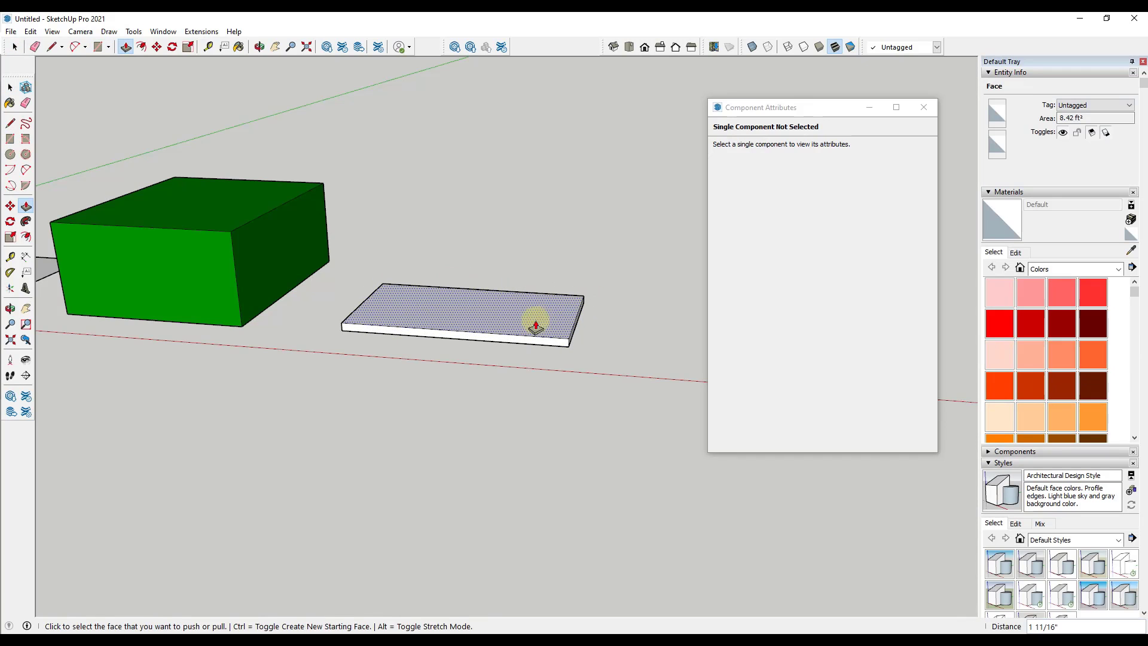
# Make the whole shelf board a component with the definition name "Bottom Shelf"
pyautogui.press('space')
pyautogui.tripleClick(540, 339)
pyautogui.rightClick(509, 306)
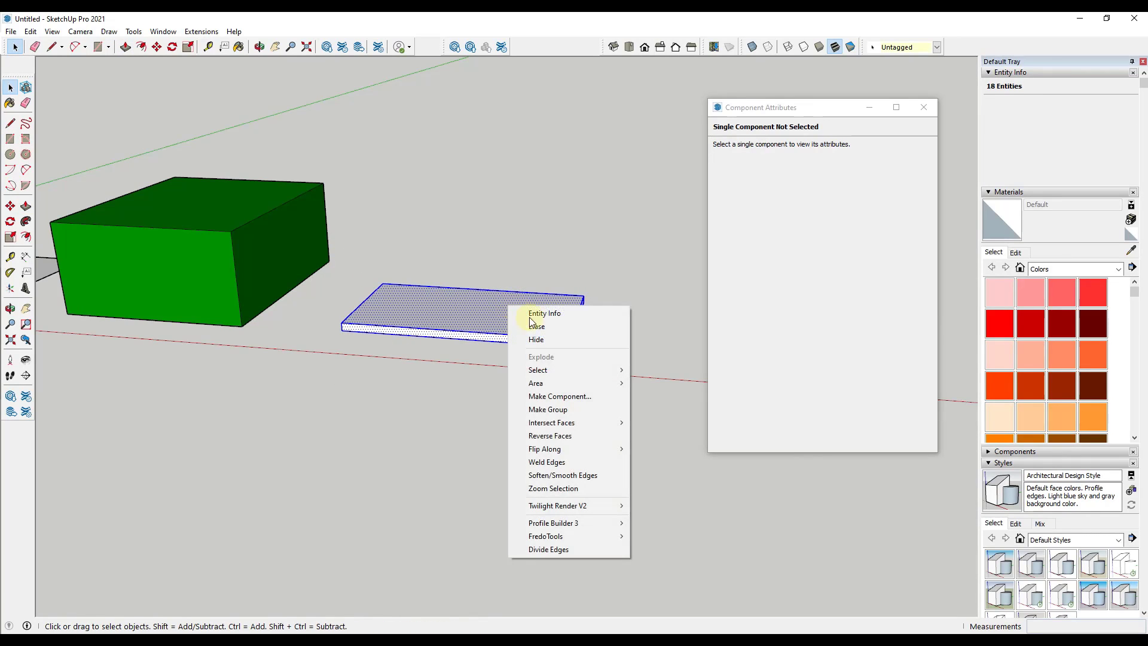
pyautogui.click(559, 398)
pyautogui.write('Bottom Shelf')
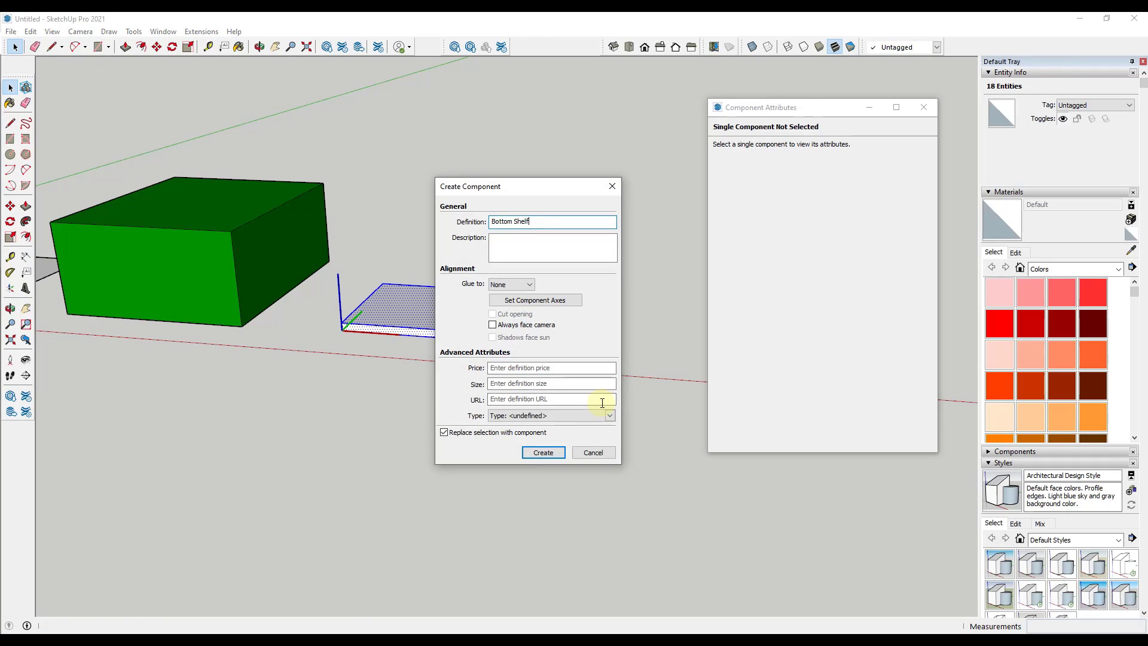
pyautogui.press('Return')
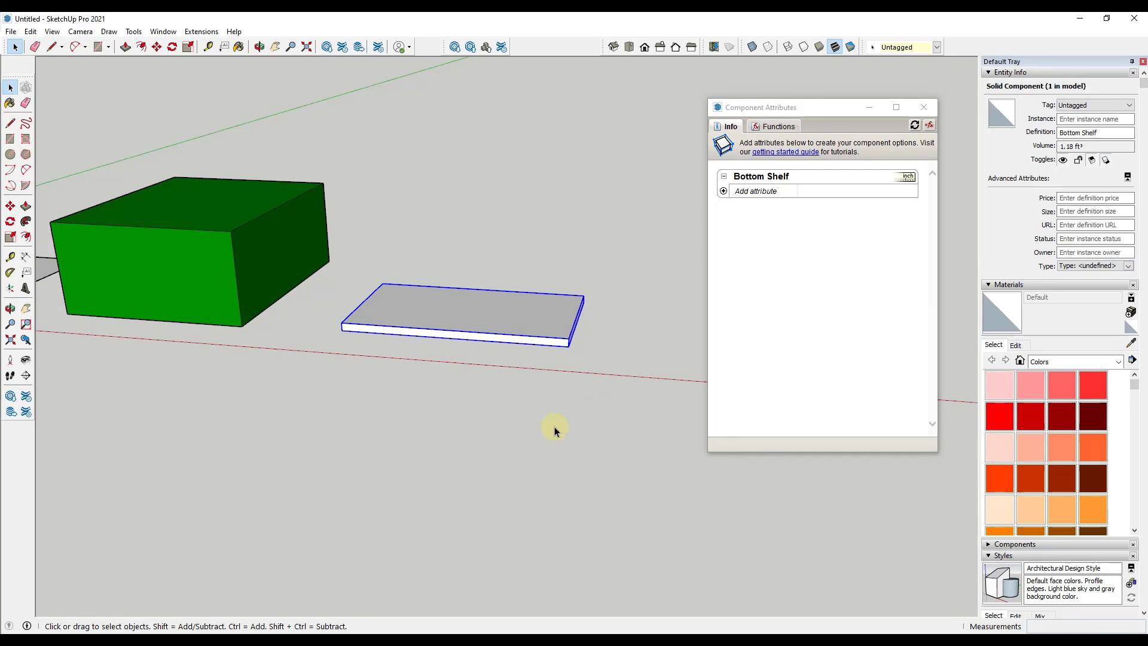
# Copy the Bottom Shelf about 1' 3" straight up along the blue axis
pyautogui.press('m')
pyautogui.click(572, 347)
pyautogui.press('ctrl')
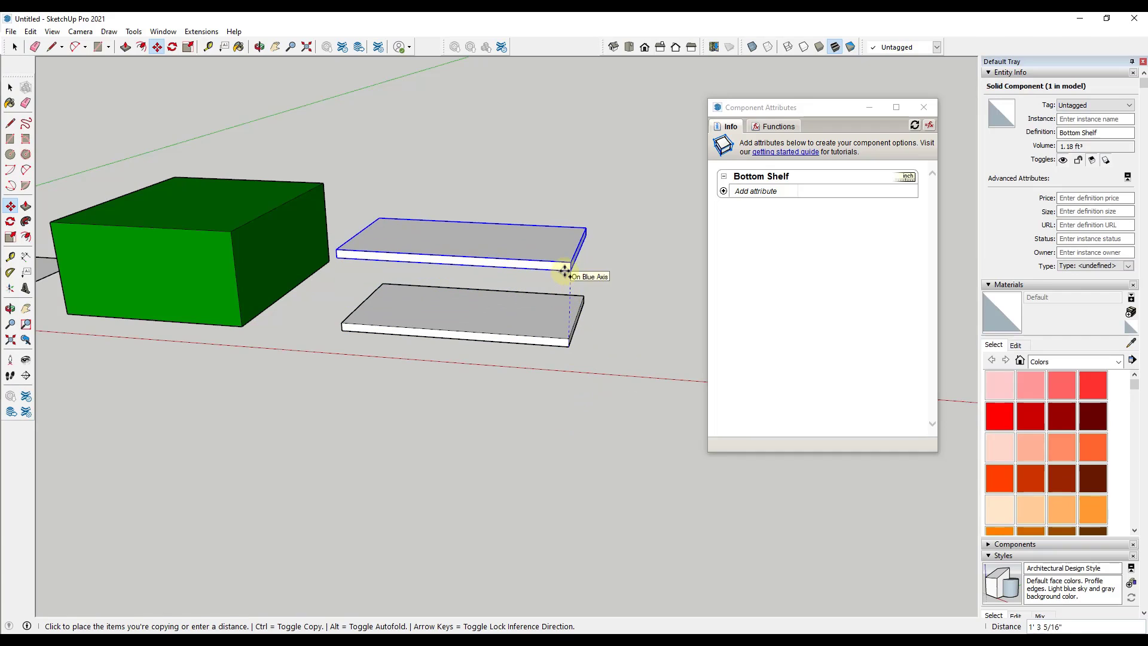
pyautogui.click(568, 266)
# Make the upper shelf copy unique and rename its definition "Middle Shelf"
pyautogui.press('space')
pyautogui.rightClick(559, 260)
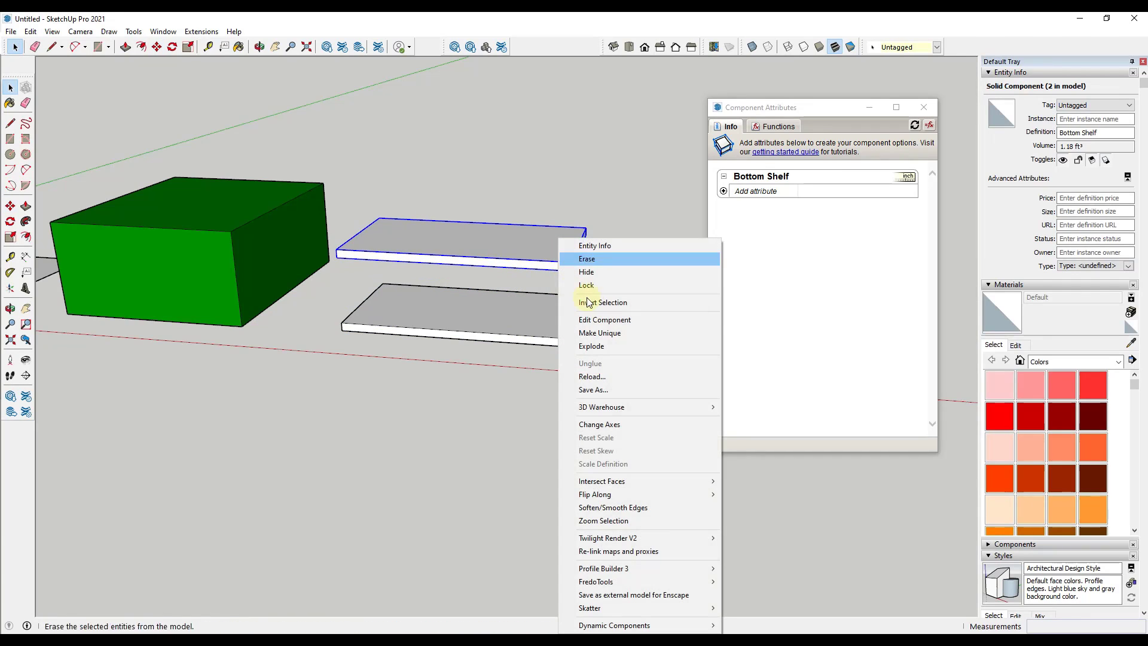
pyautogui.click(601, 331)
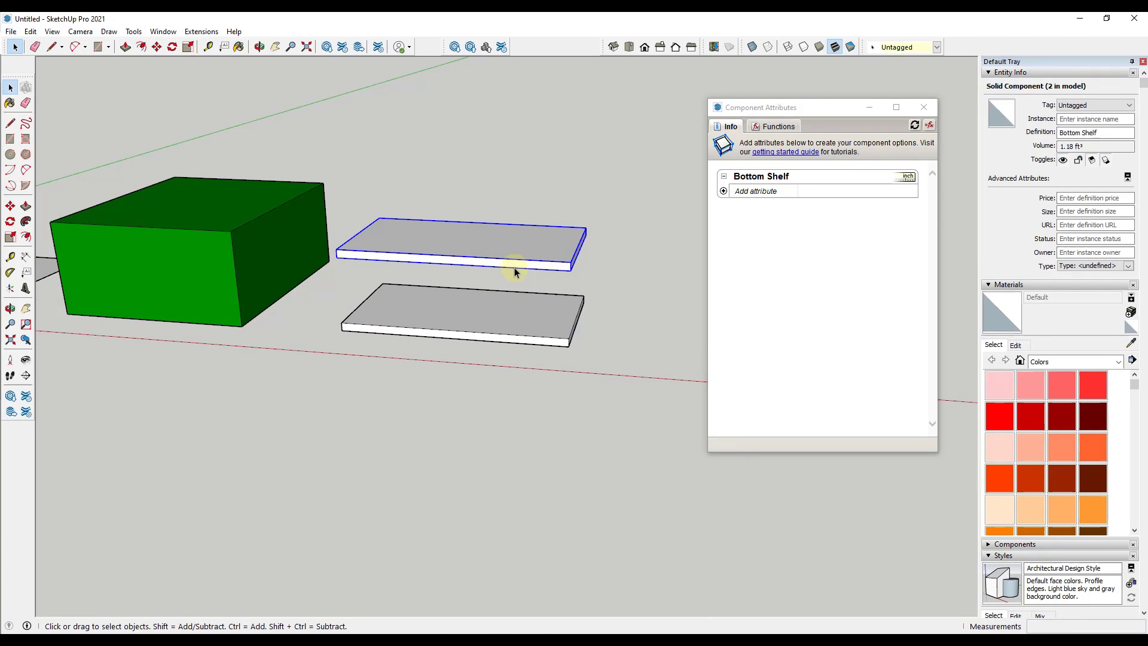
pyautogui.doubleClick(1070, 132)
pyautogui.write('Middle Shelf')
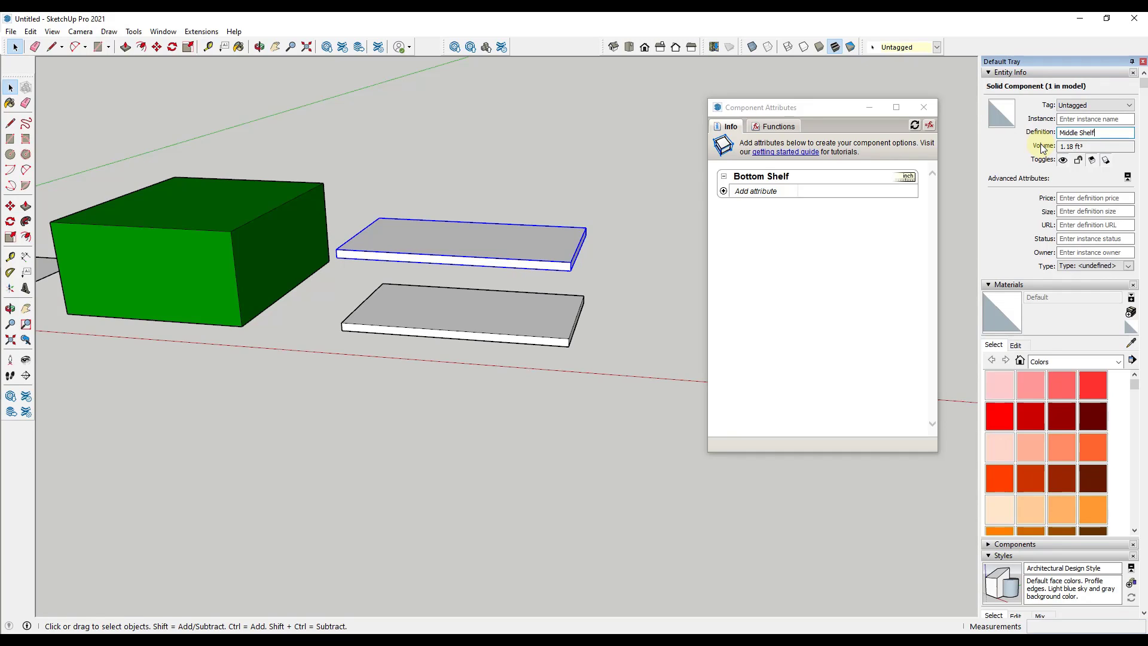
pyautogui.click(512, 238)
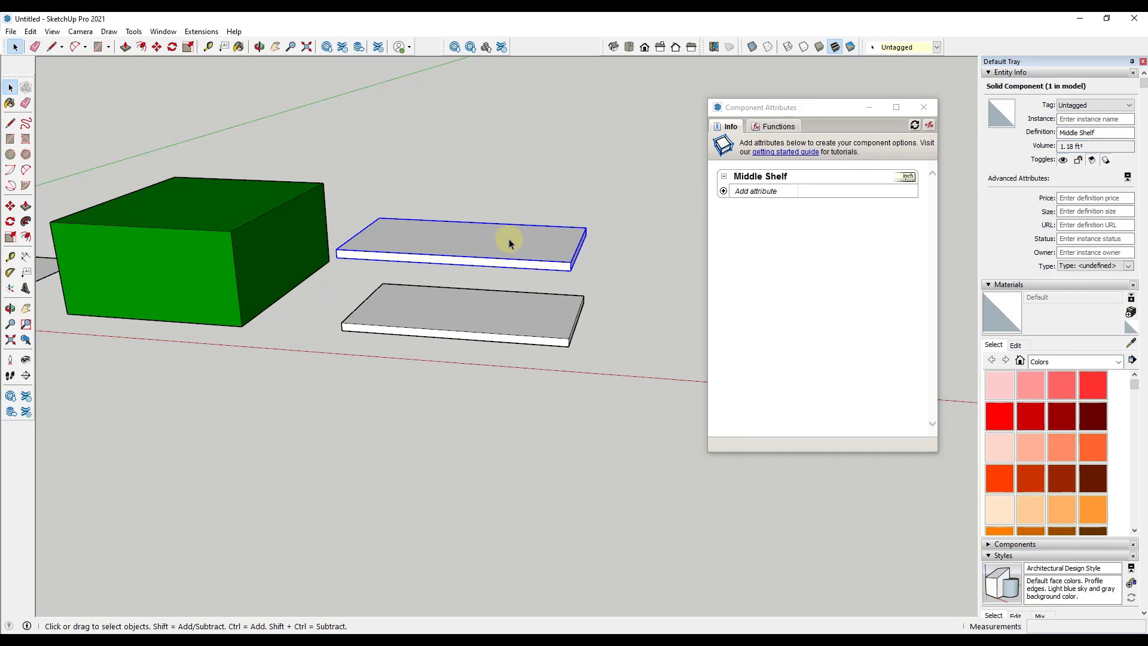
# Copy the Middle Shelf straight up to place a third shelf above it
pyautogui.press('m')
pyautogui.press('ctrl')
pyautogui.click(569, 270)
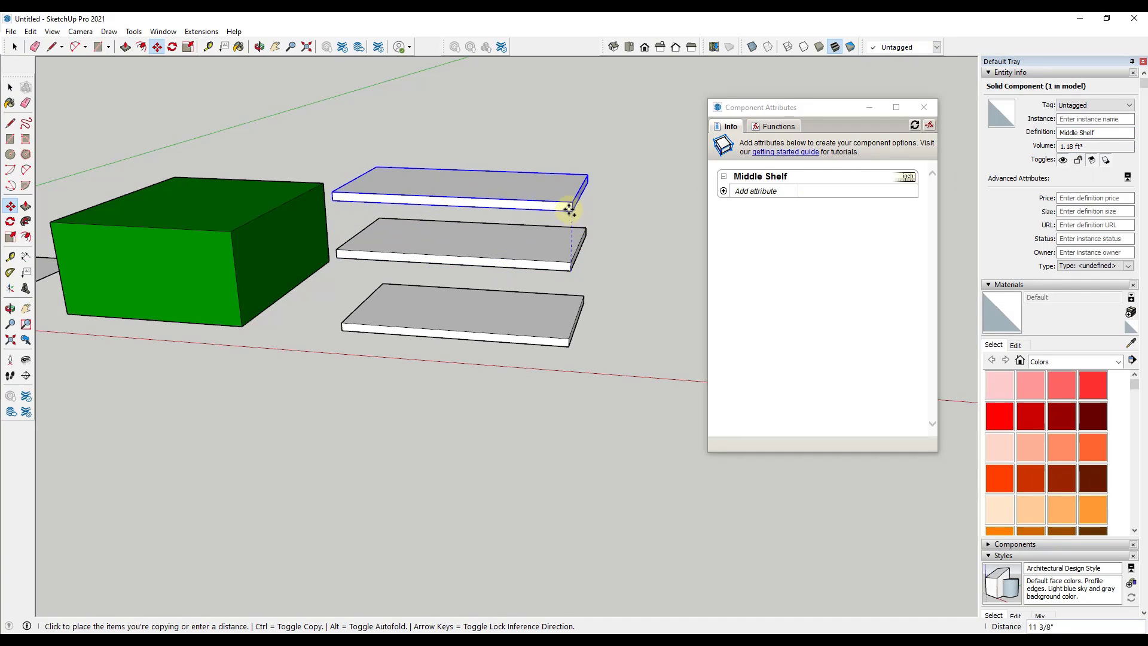
pyautogui.click(570, 205)
# Make the third, highest shelf copy unique and rename its definition "Top Shelf"
pyautogui.press('space')
pyautogui.rightClick(532, 187)
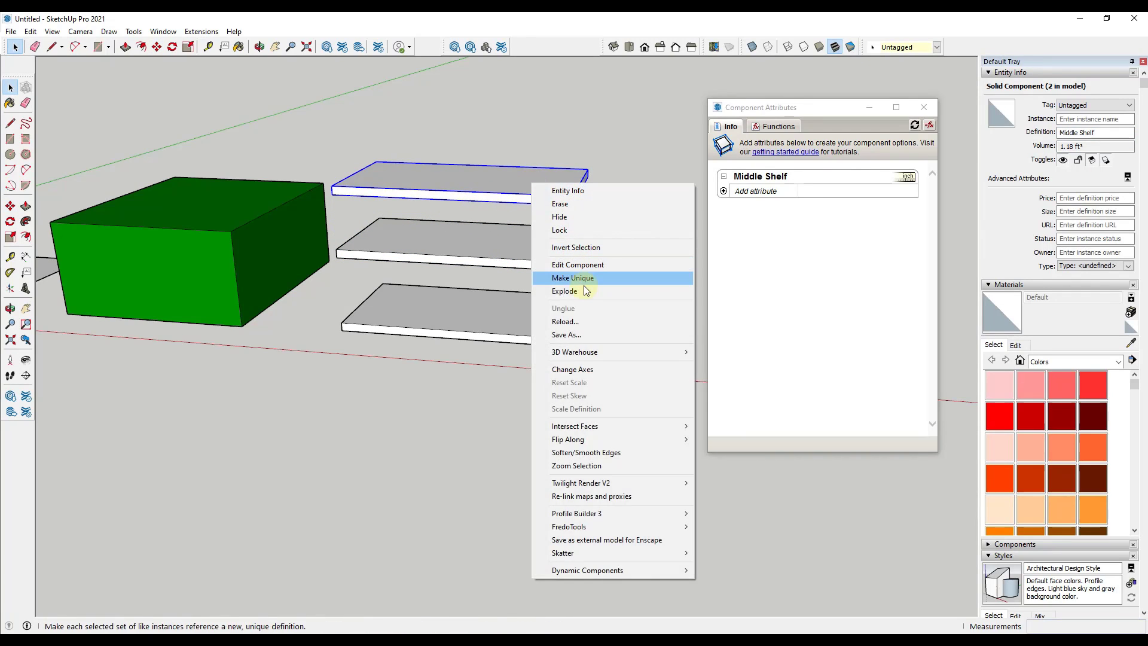
pyautogui.click(583, 279)
pyautogui.doubleClick(1071, 133)
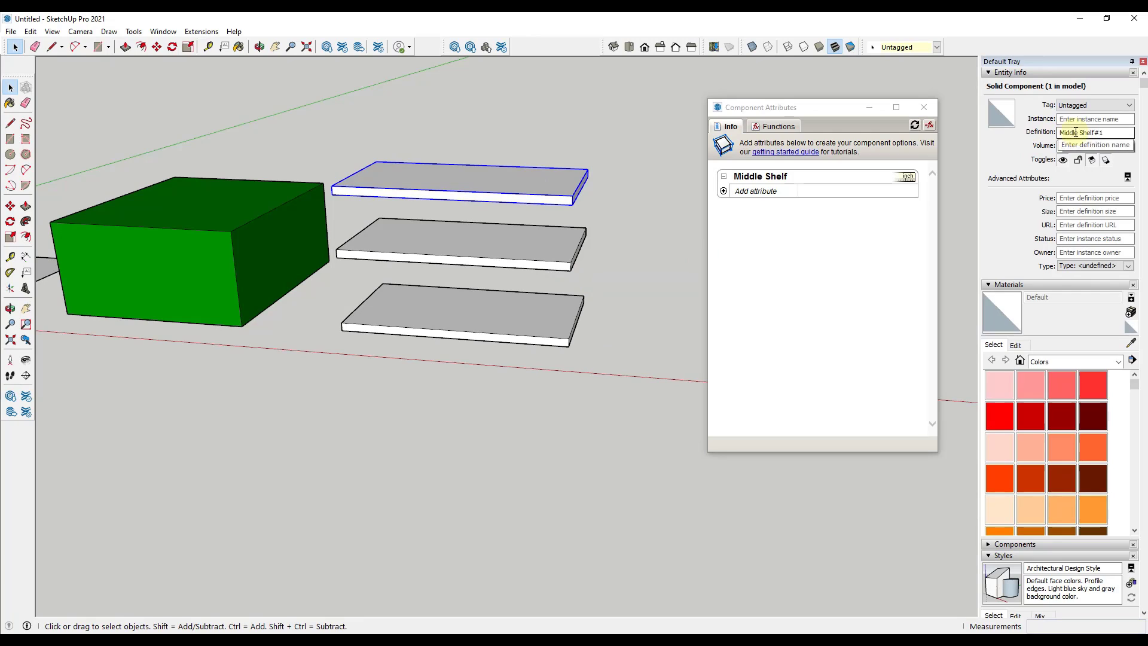
pyautogui.write('Top')
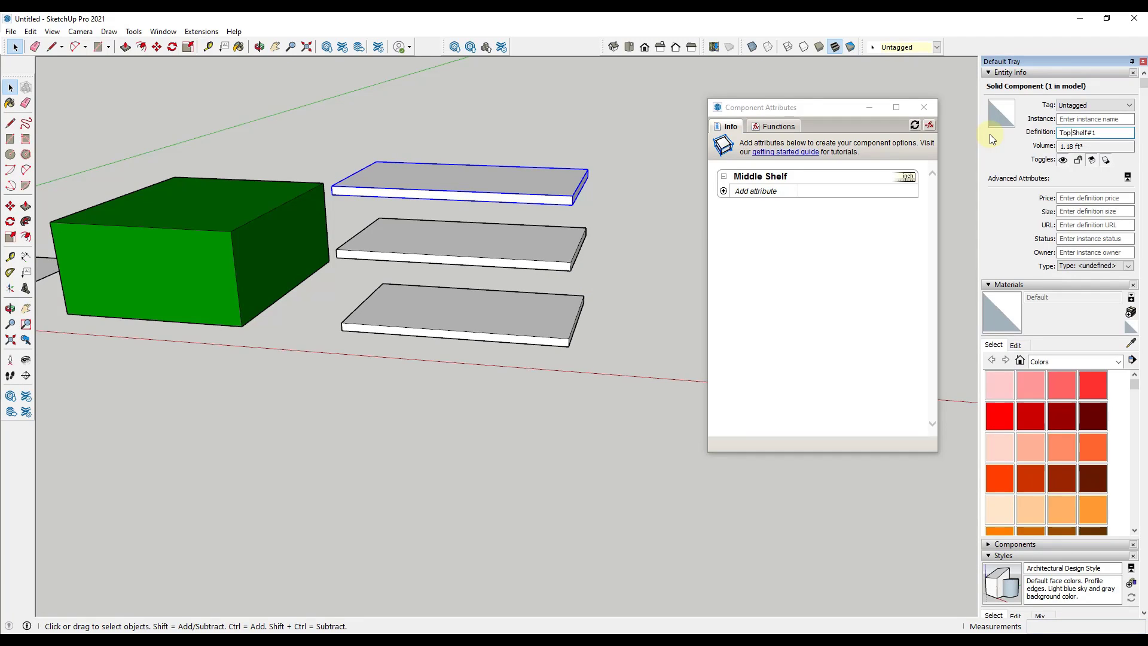
pyautogui.press('BackSpace')
pyautogui.press('BackSpace')
pyautogui.click(667, 223)
# Combine the bottom, middle and top shelves into one parent component named "Shelf"
pyautogui.moveTo(435, 231); pyautogui.dragTo(377, 154, button='middle')
pyautogui.moveTo(354, 126); pyautogui.dragTo(653, 367)
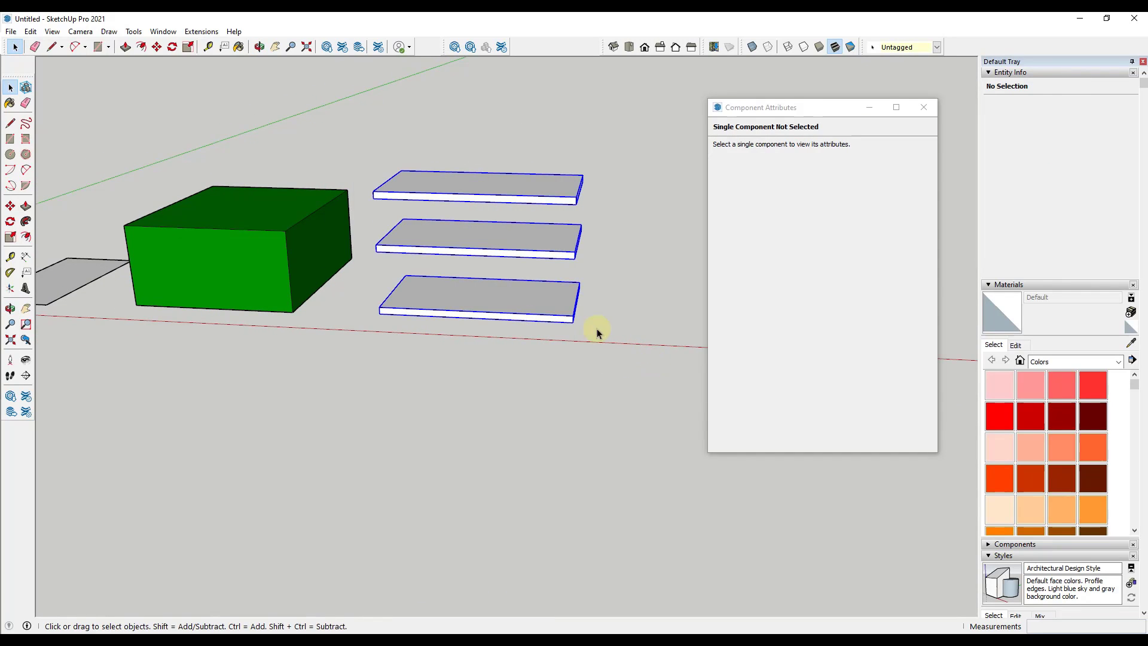
pyautogui.rightClick(533, 239)
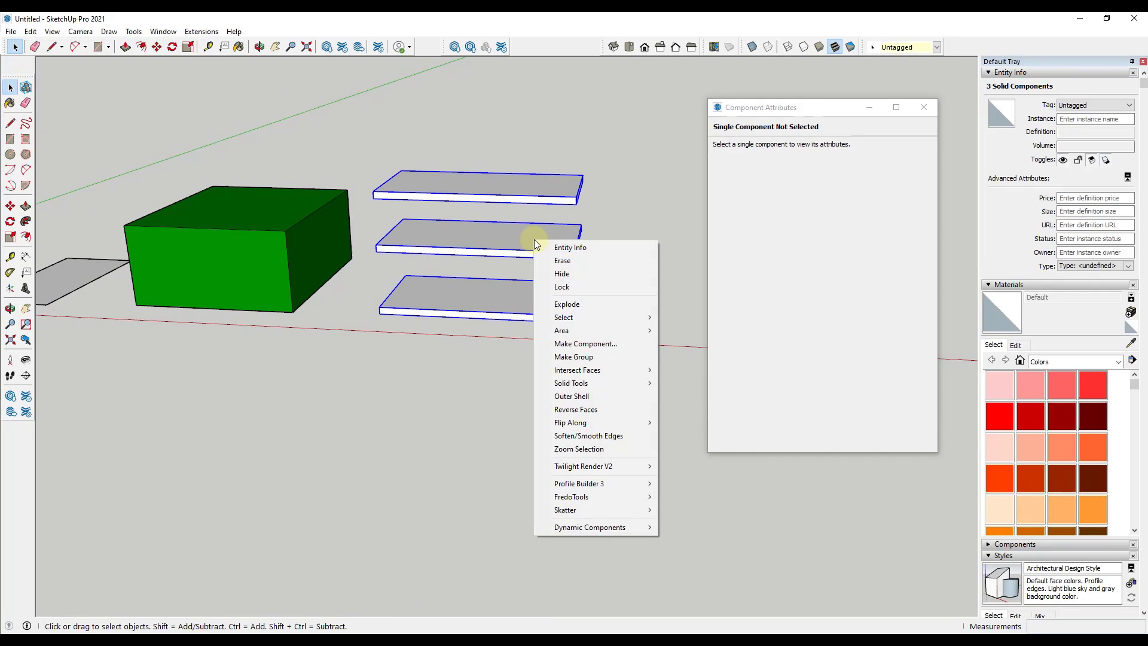
pyautogui.click(589, 345)
pyautogui.write('Shelf')
pyautogui.press('Return')
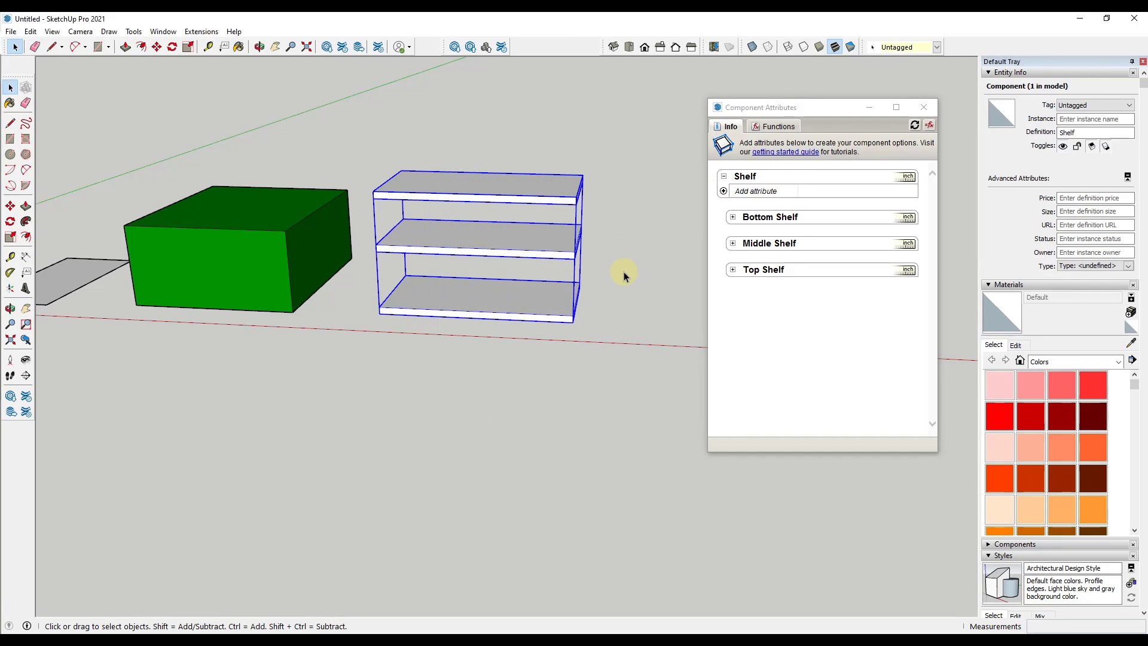
pyautogui.scroll(5, 511, 243)
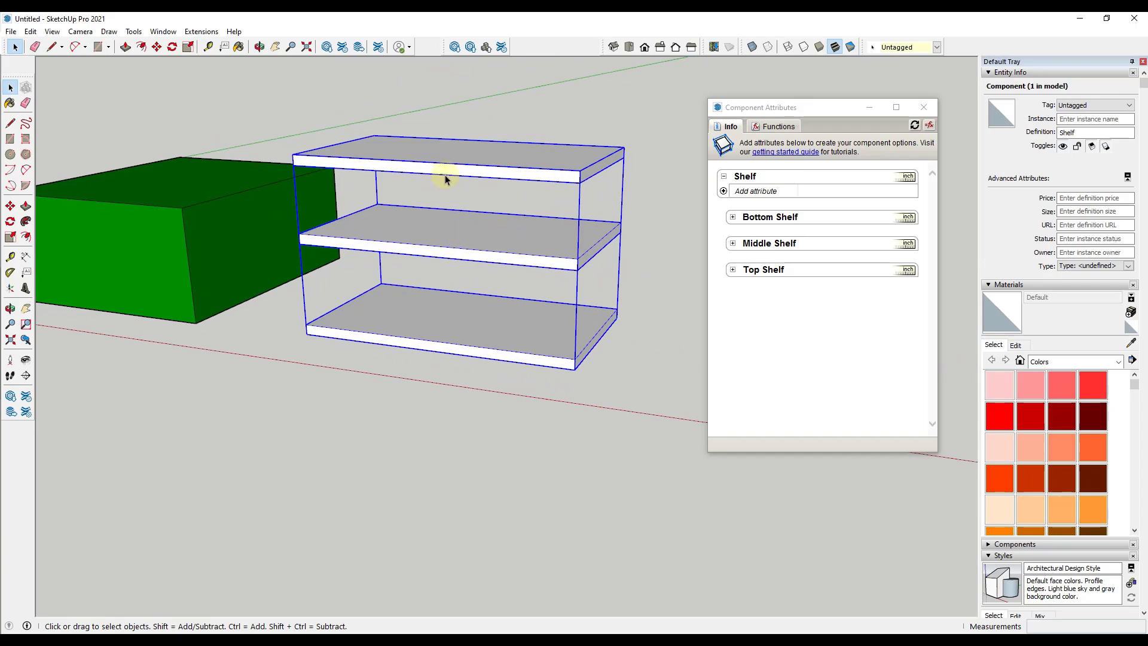
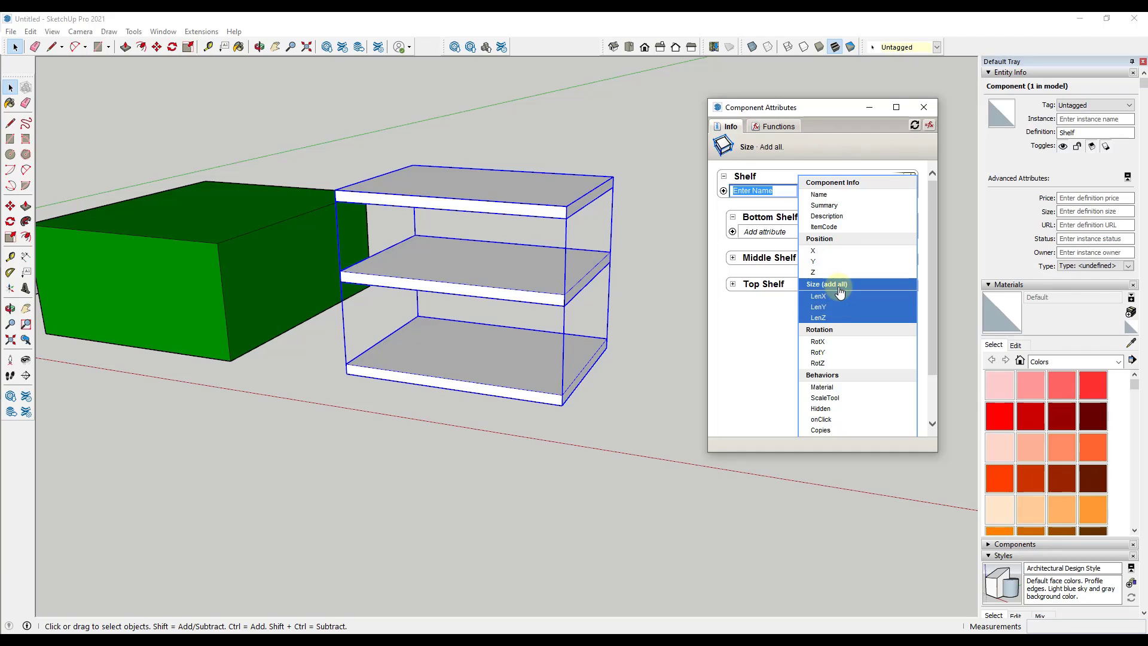
# Add a custom attribute named "Width" to the parent Shelf component
pyautogui.scroll(-1, 837, 296)
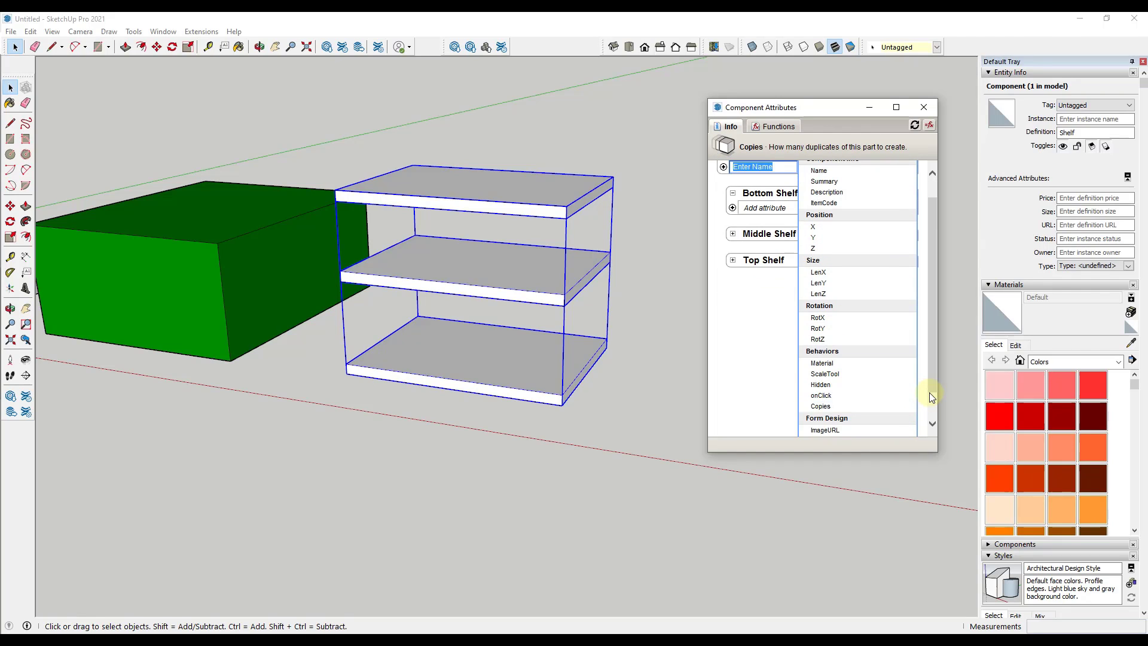
pyautogui.scroll(-1, 930, 392)
pyautogui.scroll(1, 905, 436)
pyautogui.moveTo(876, 453); pyautogui.dragTo(870, 554)
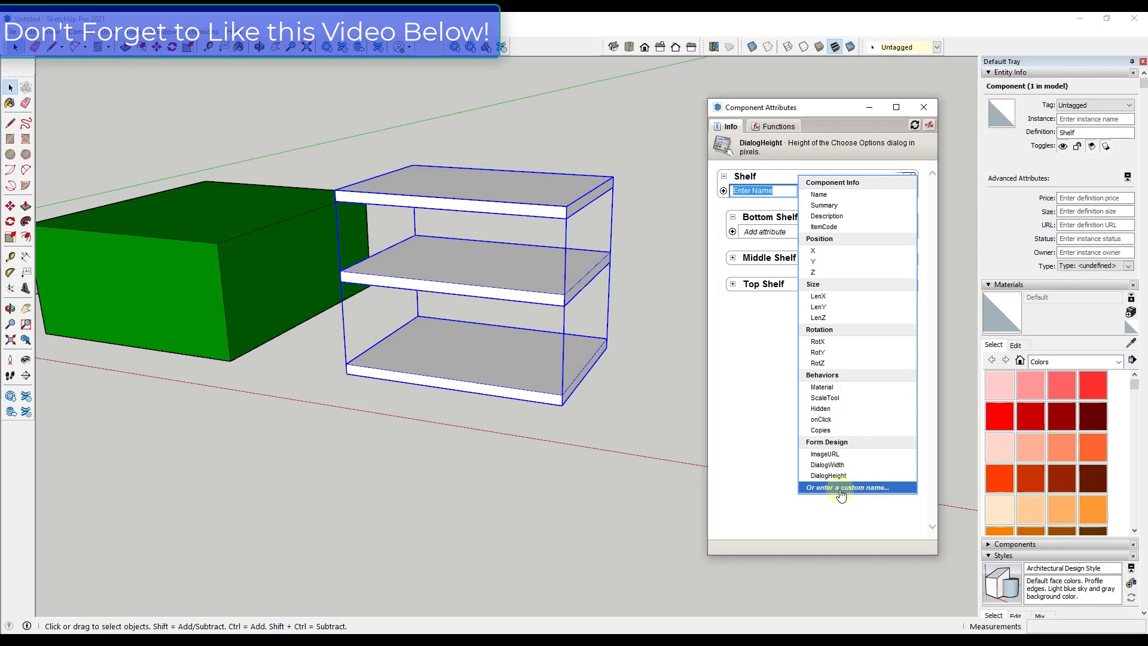
pyautogui.write('Width')
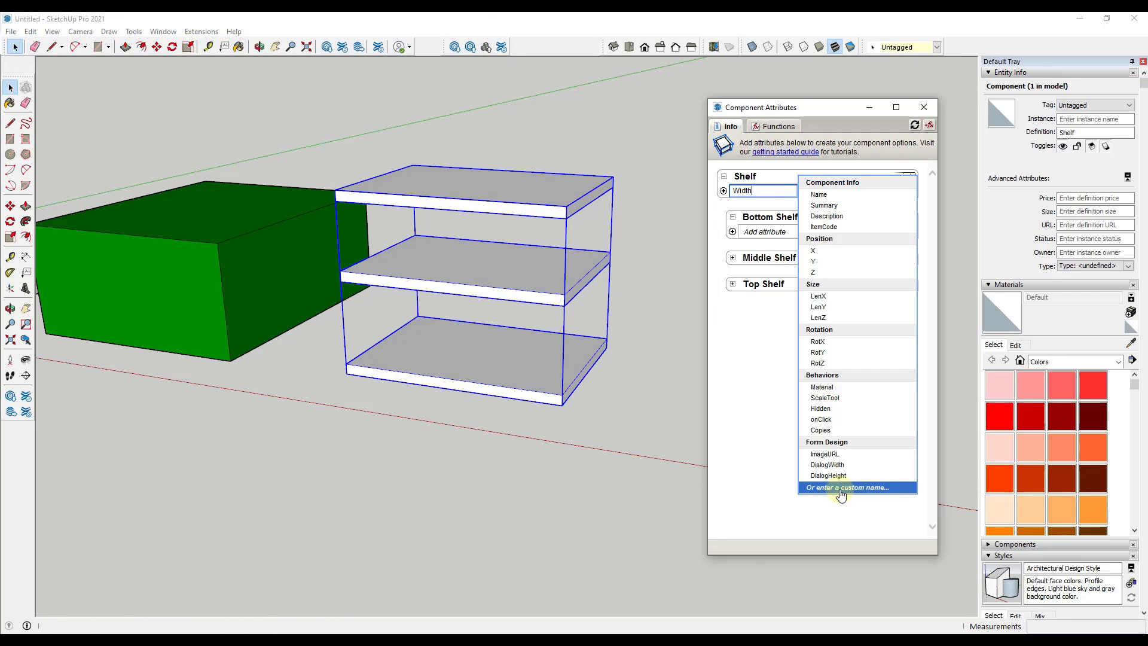
pyautogui.press('Return')
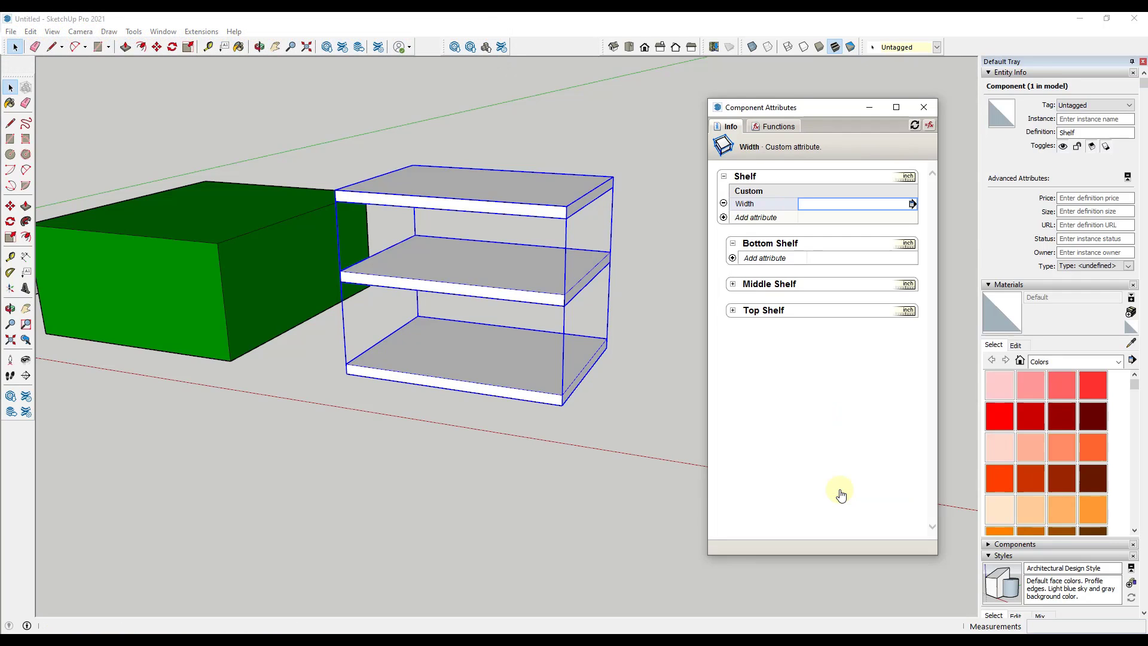
# Let users edit the Shelf's Width attribute as a textbox and display it in inches
pyautogui.click(912, 204)
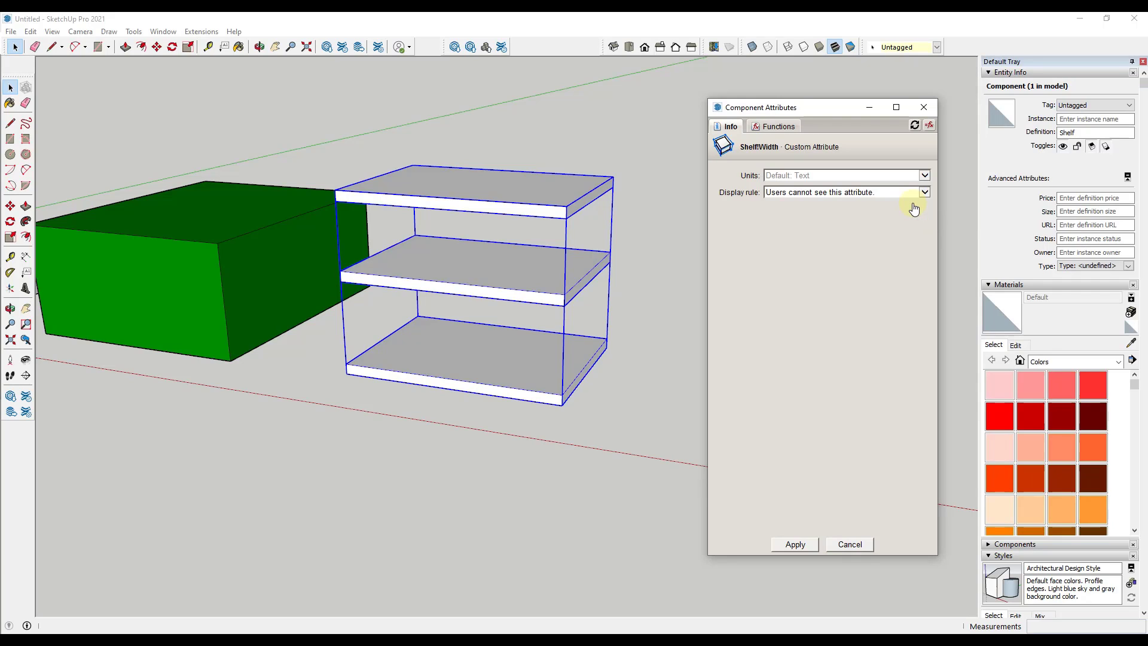
pyautogui.click(836, 193)
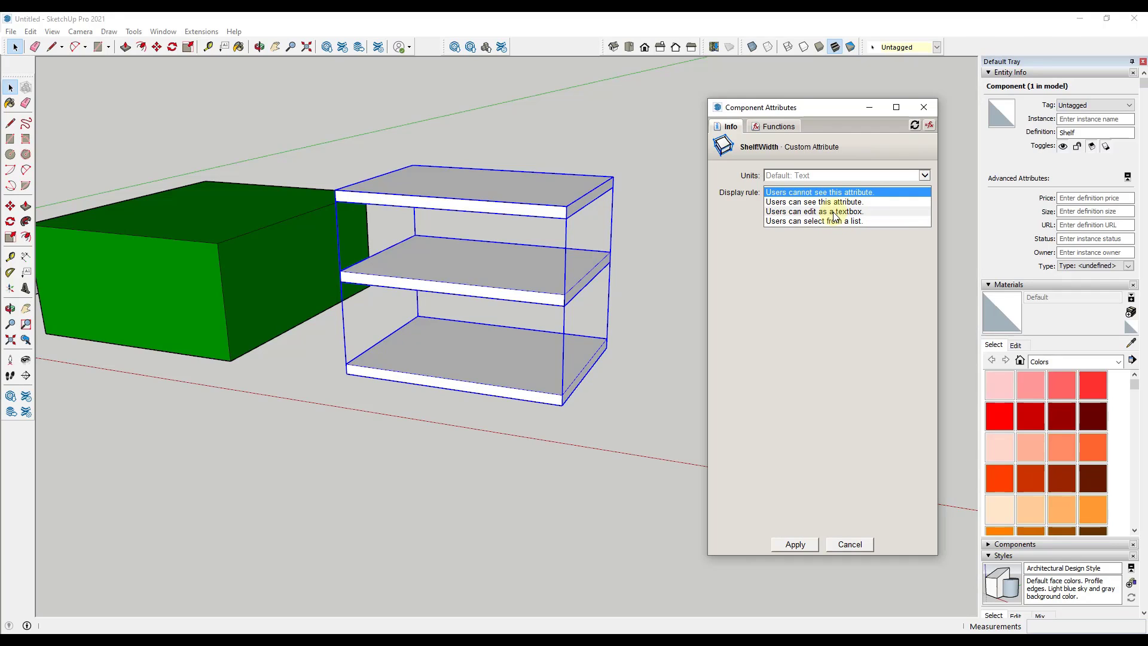
pyautogui.click(835, 213)
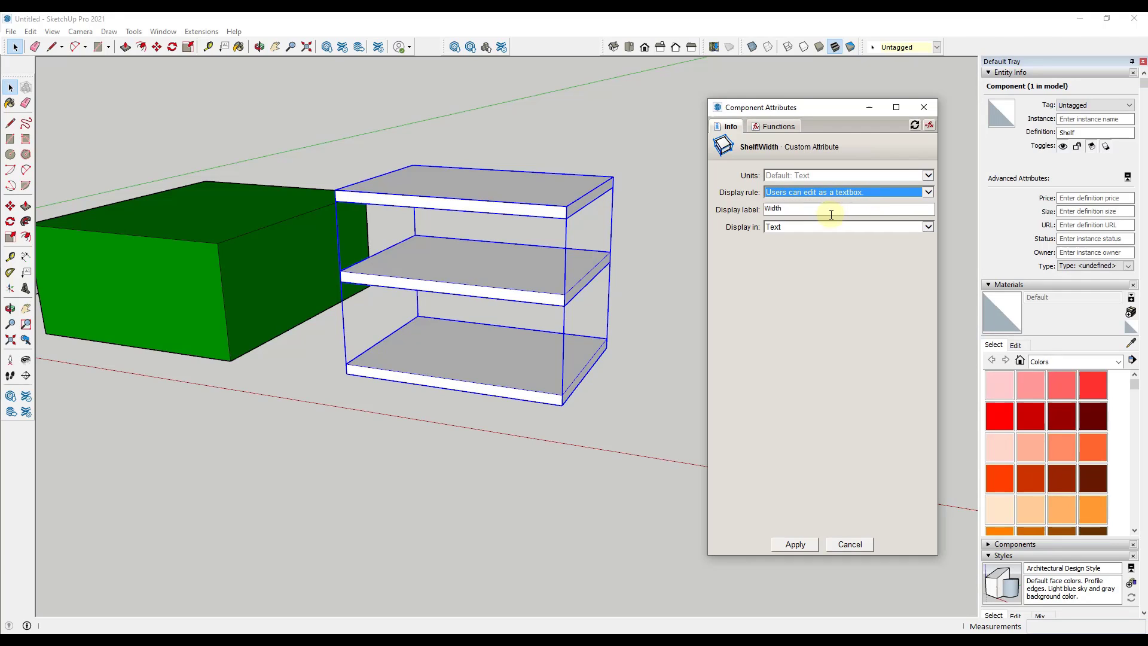
pyautogui.click(790, 226)
pyautogui.click(791, 237)
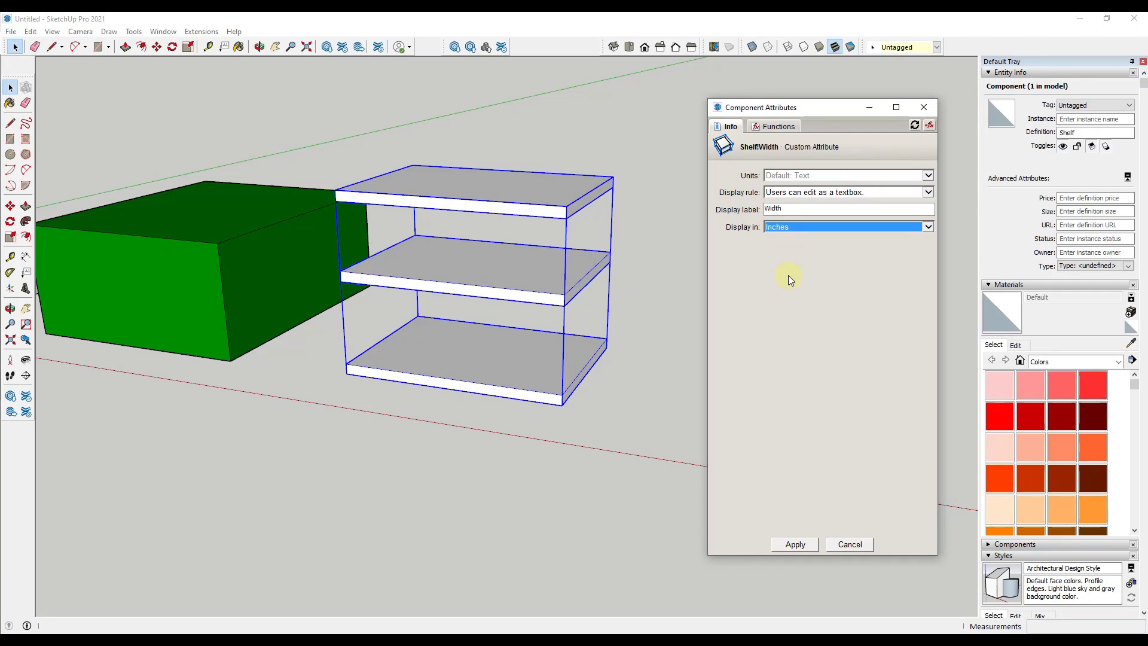
pyautogui.click(795, 544)
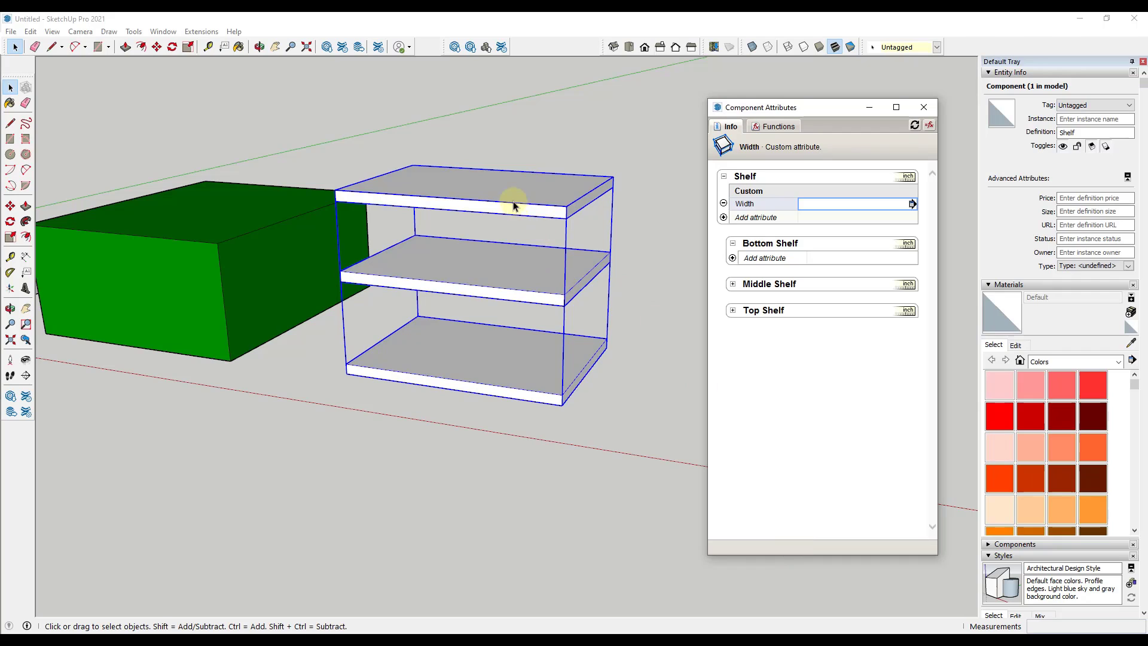
# Open the Shelf's component options and set Width to 36"
pyautogui.rightClick(513, 205)
pyautogui.moveTo(595, 589)
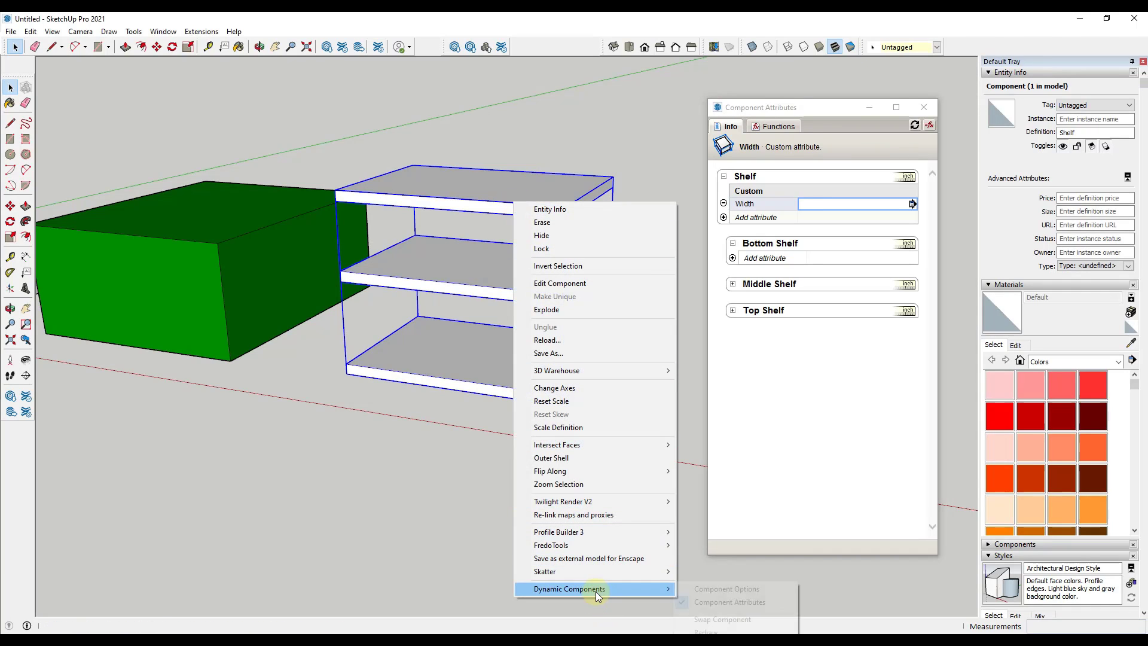
pyautogui.click(746, 589)
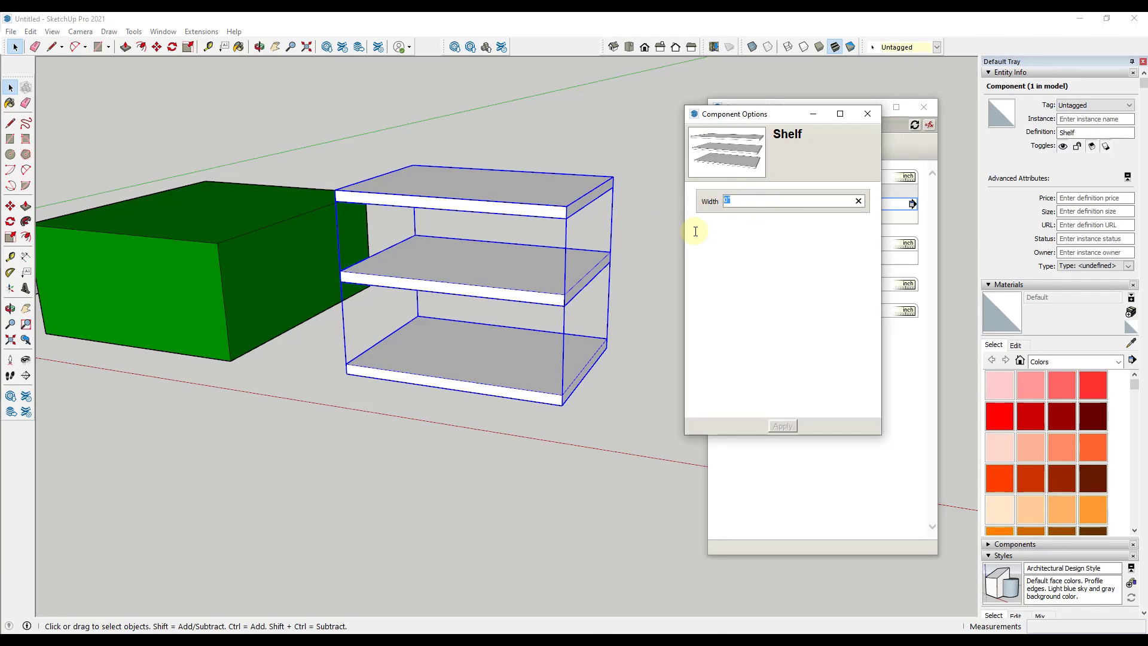
pyautogui.write('36"')
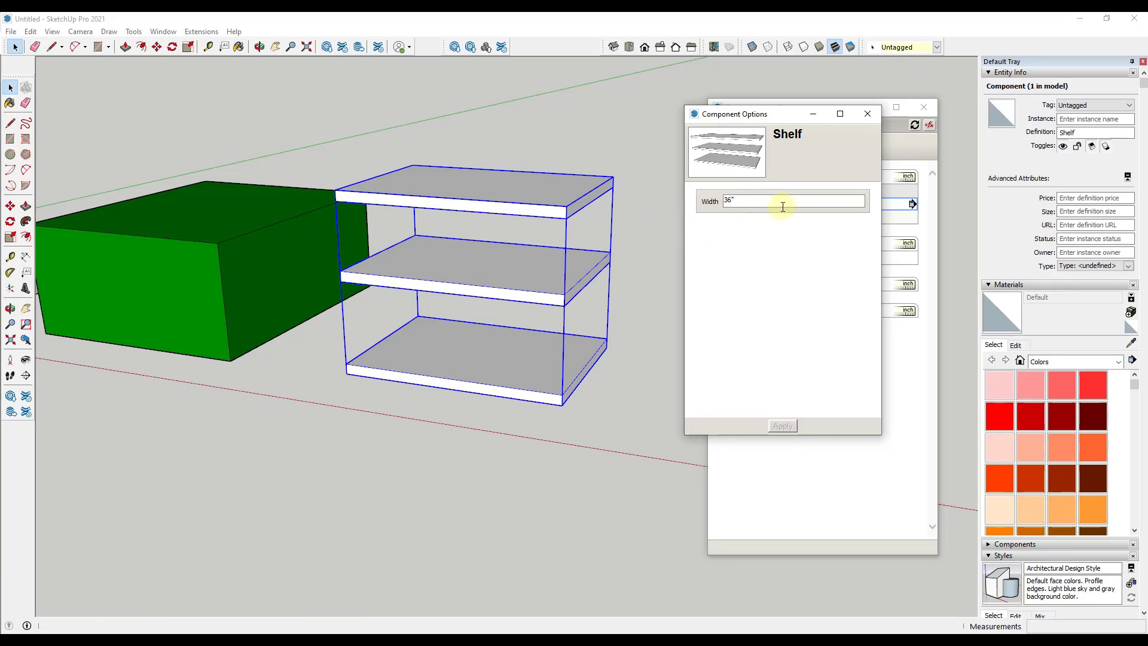
pyautogui.click(867, 114)
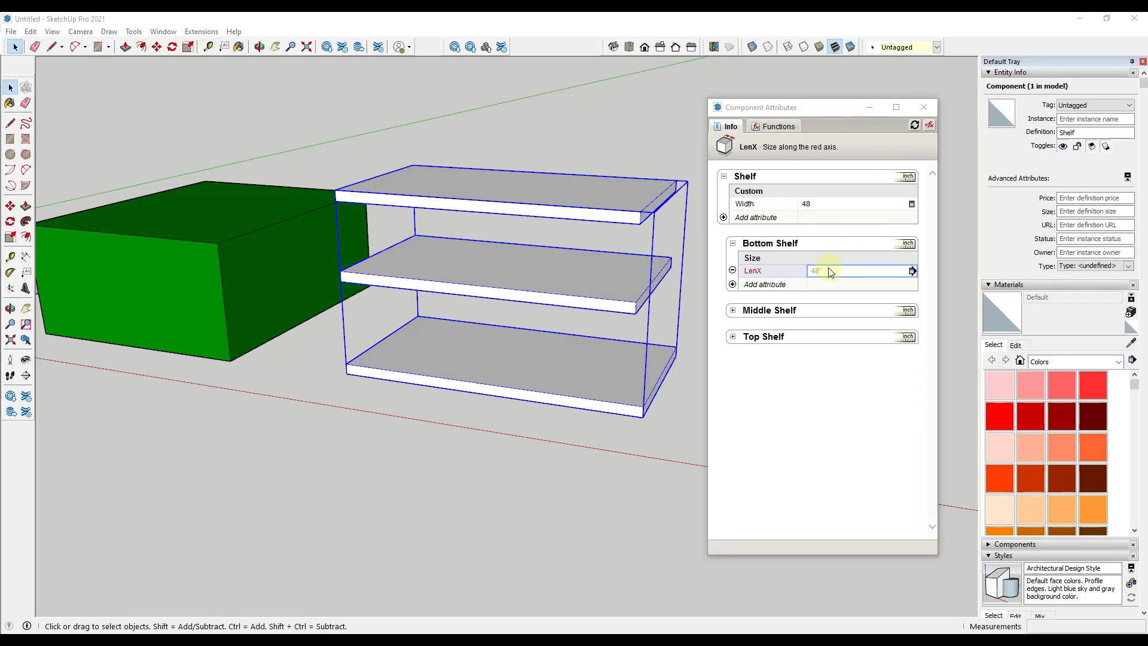
# Remove the LenX attribute from the Bottom Shelf and view the Shelf's component options
pyautogui.click(732, 270)
pyautogui.click(838, 358)
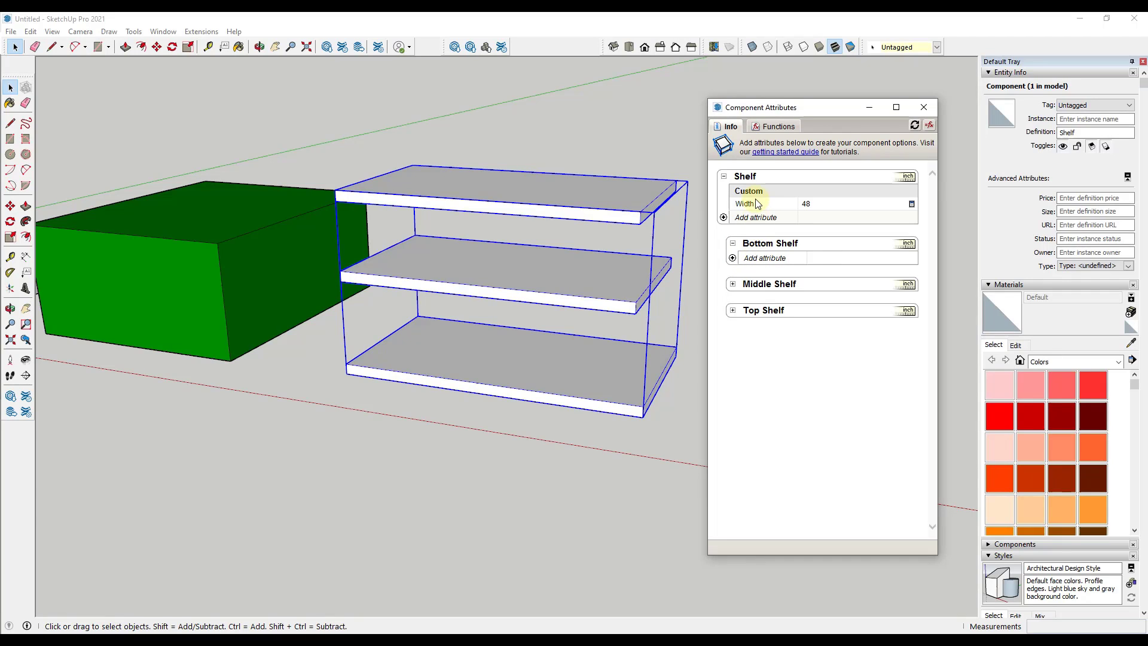
pyautogui.rightClick(632, 210)
pyautogui.moveTo(759, 595)
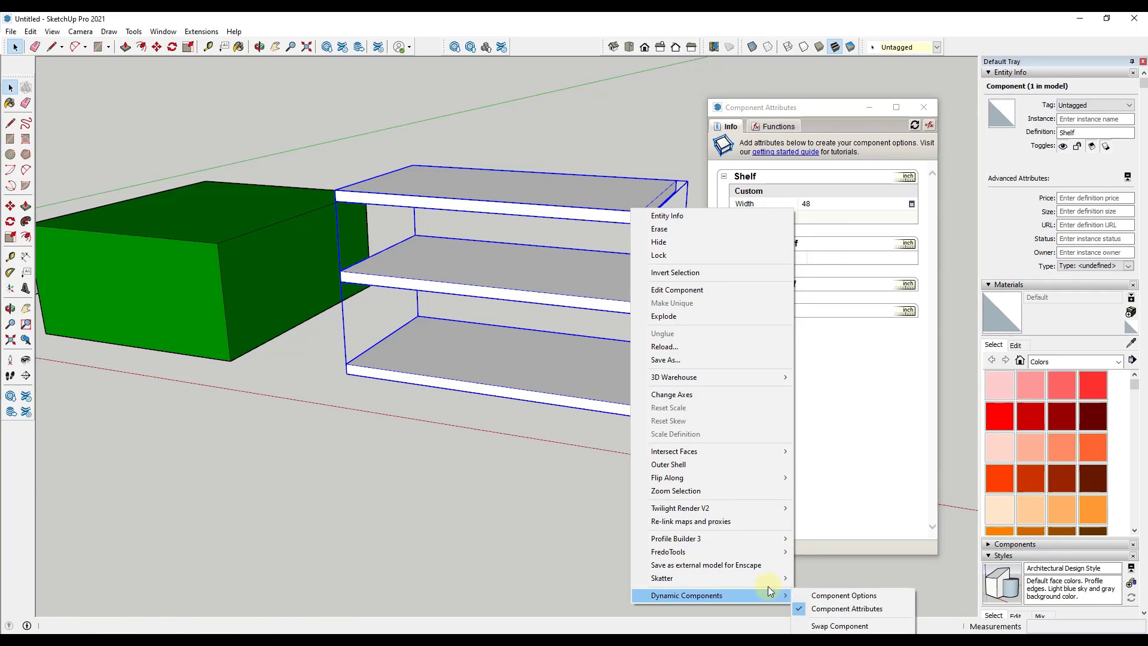
pyautogui.click(854, 598)
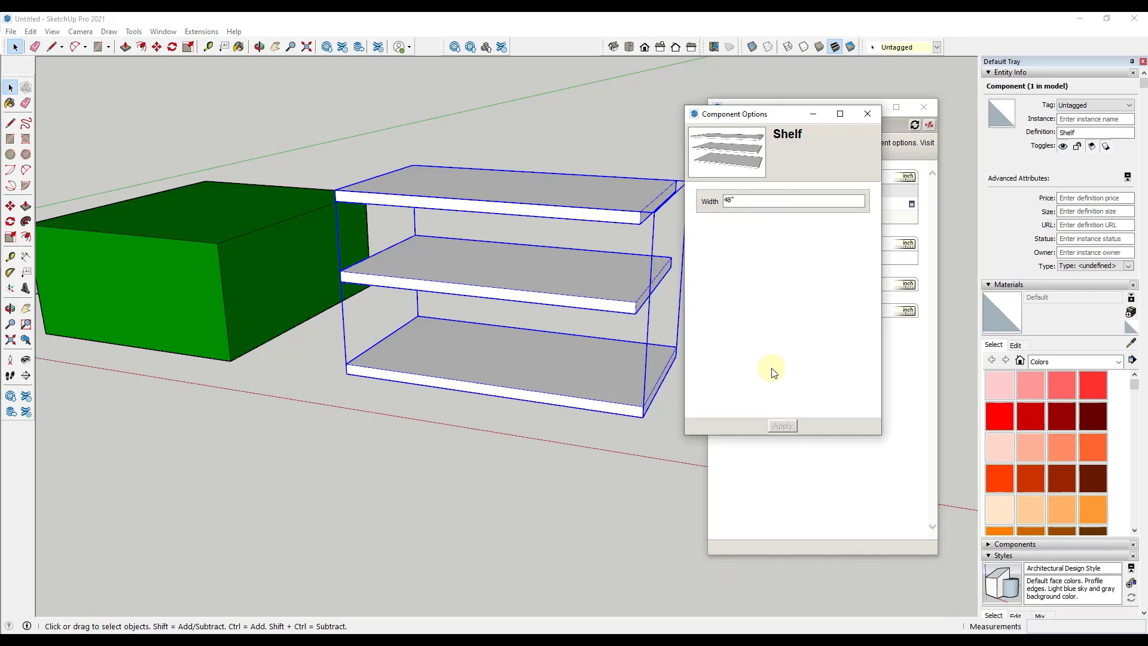
pyautogui.click(879, 119)
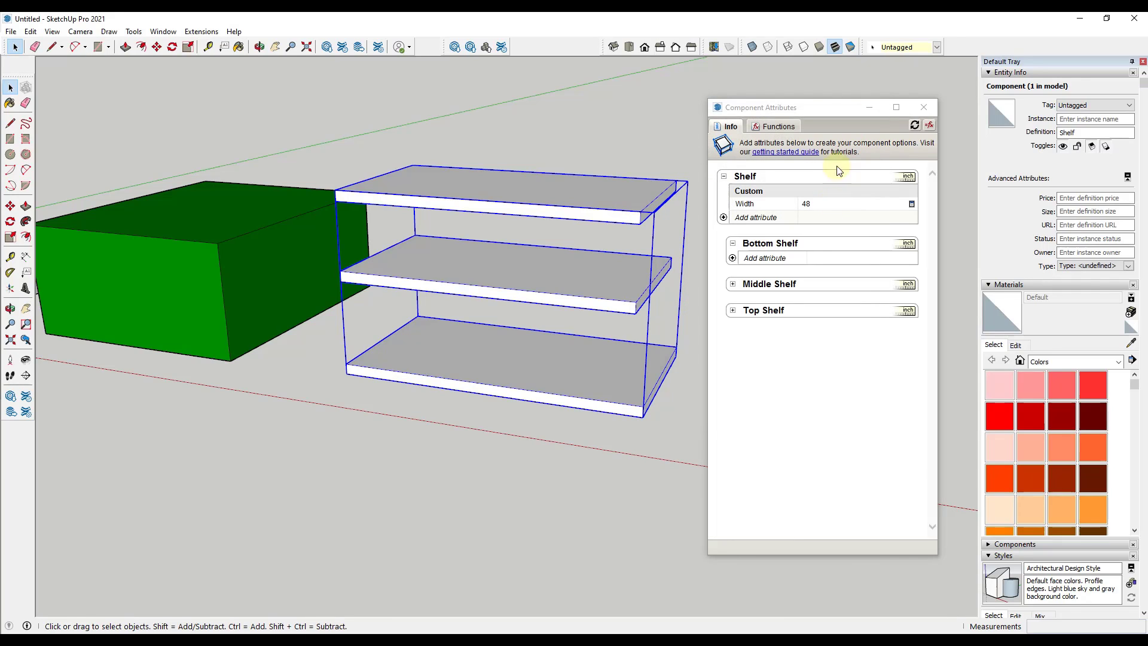
# Add a LenX attribute to the Bottom Shelf and link it to the parent's width with the formula =Shelf!Width
pyautogui.click(732, 259)
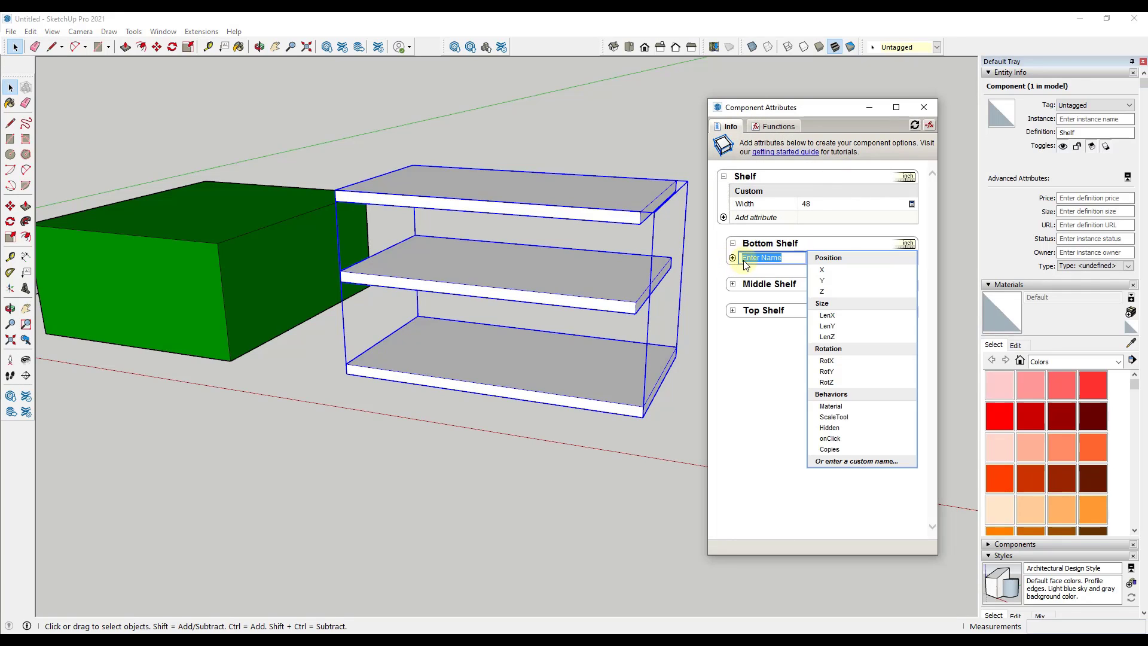
pyautogui.click(828, 316)
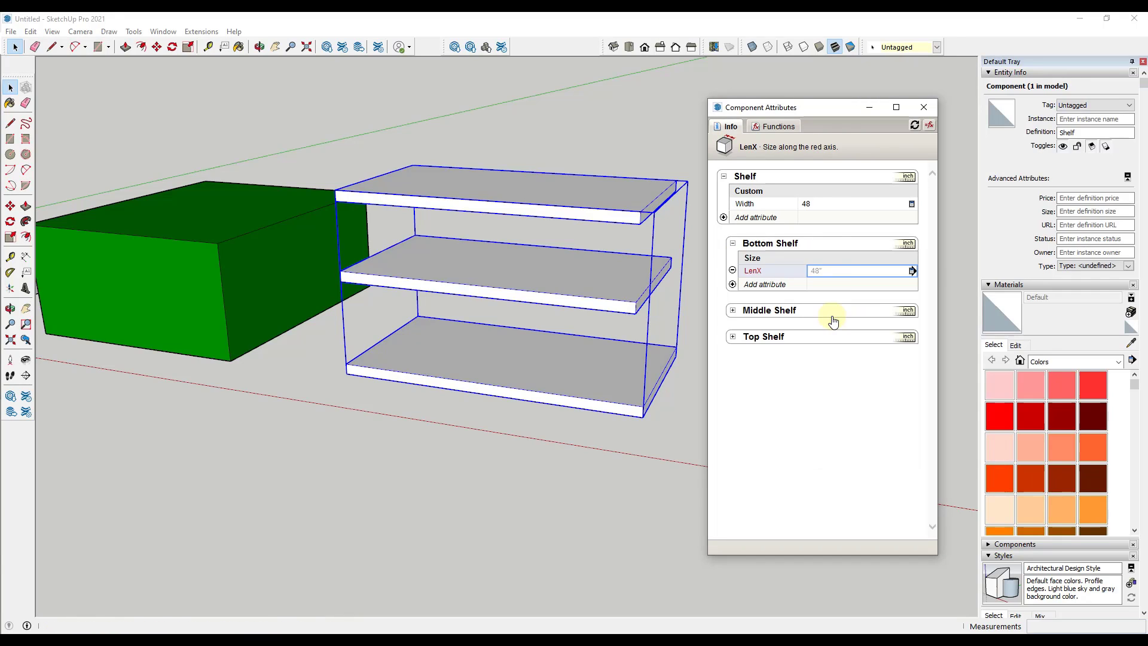
pyautogui.click(830, 273)
pyautogui.moveTo(831, 271); pyautogui.dragTo(752, 276)
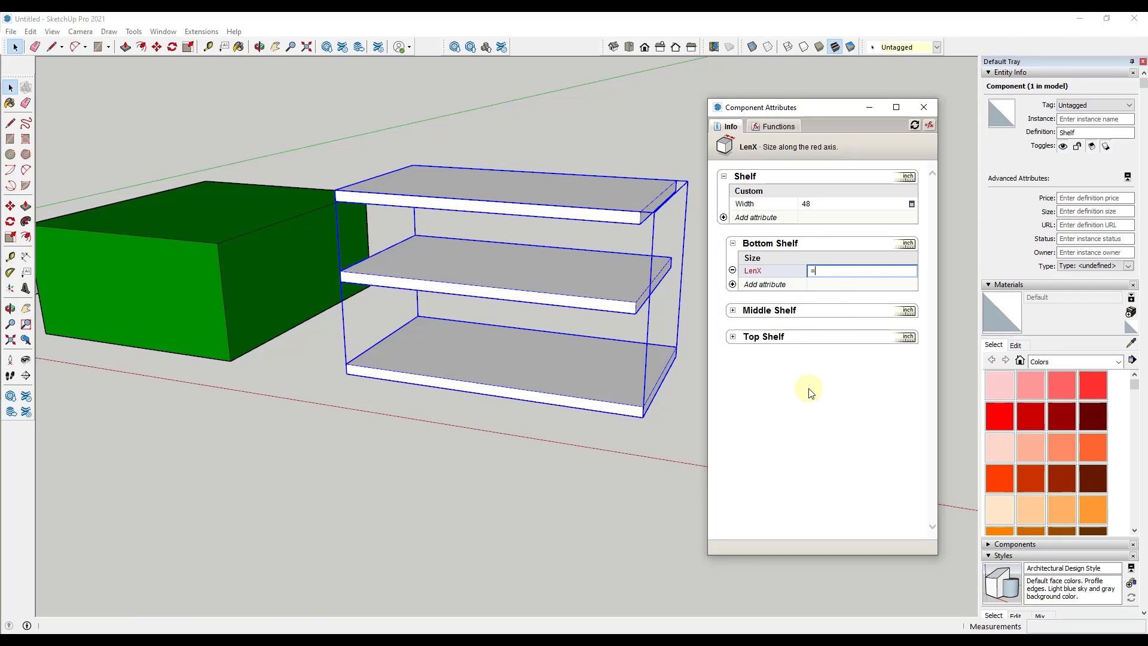
pyautogui.write('=')
pyautogui.click(744, 204)
pyautogui.press('Return')
# Test the Bottom Shelf's link by setting Width to 24" in the Shelf's component options
pyautogui.rightClick(595, 384)
pyautogui.moveTo(668, 625)
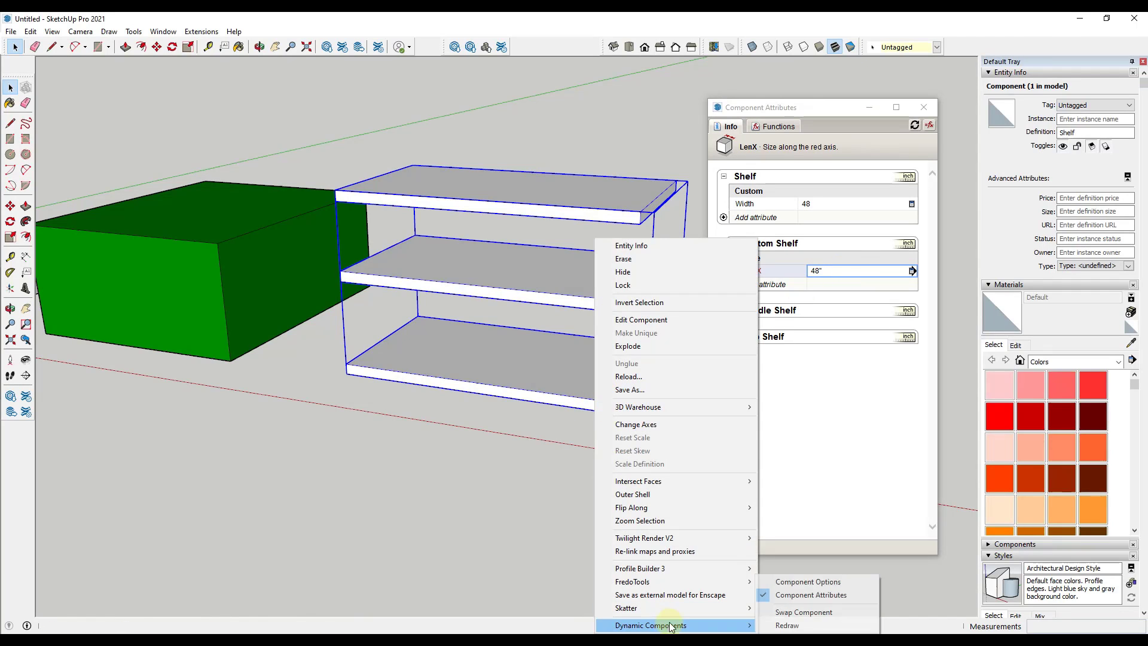
pyautogui.click(803, 583)
pyautogui.moveTo(739, 200); pyautogui.dragTo(692, 201)
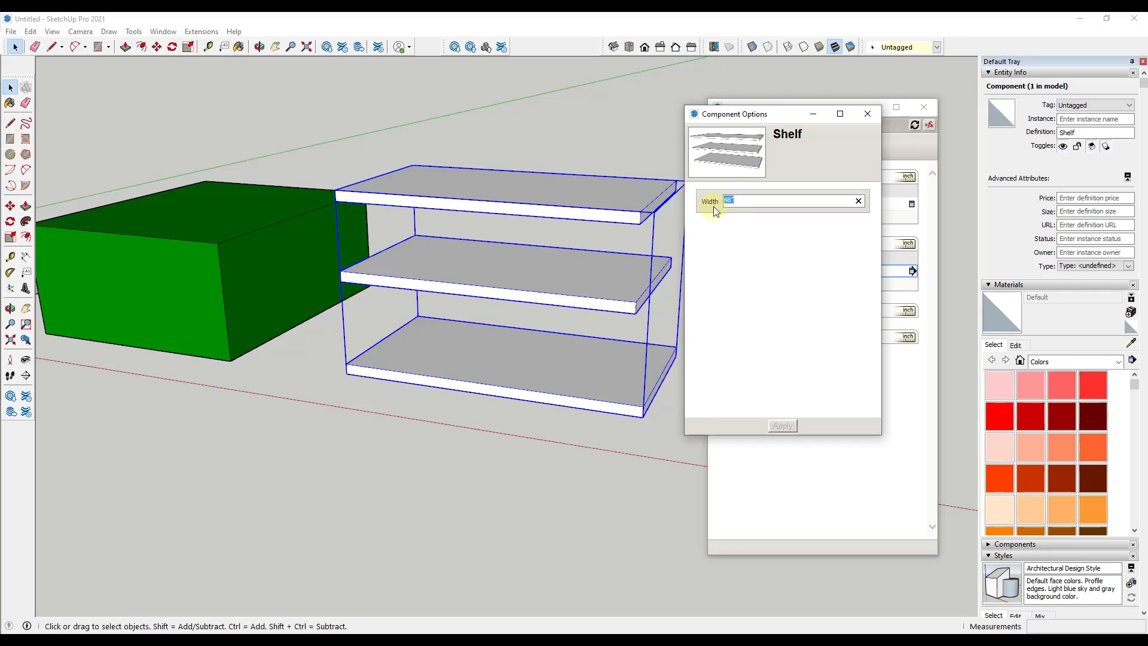
pyautogui.write('24')
pyautogui.press('Return')
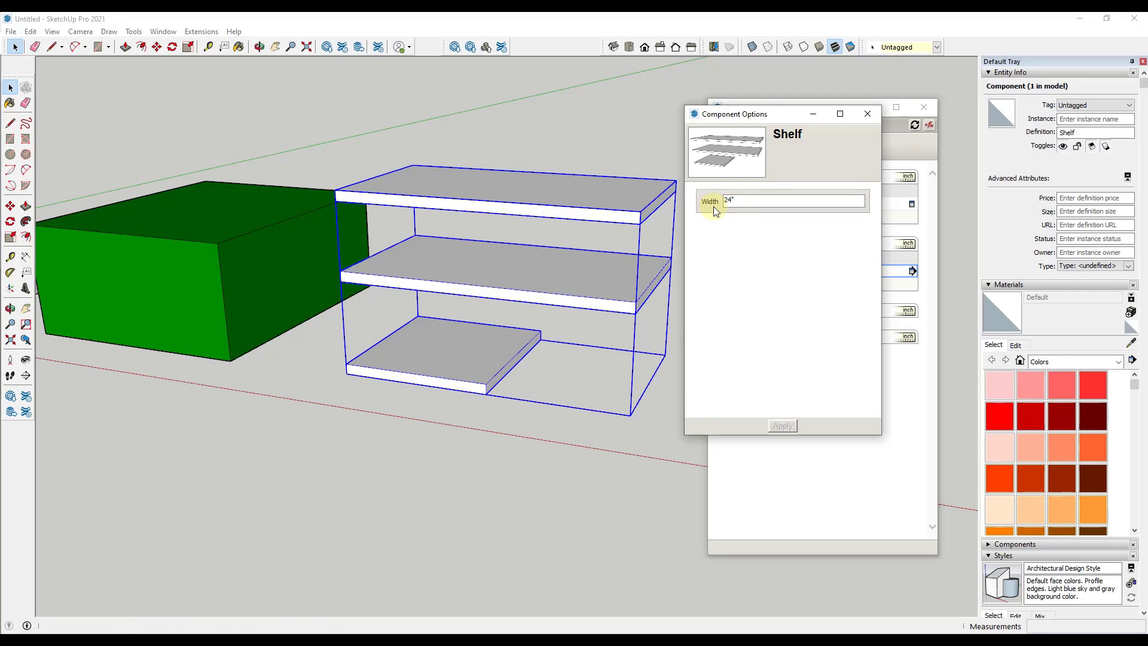
pyautogui.click(867, 114)
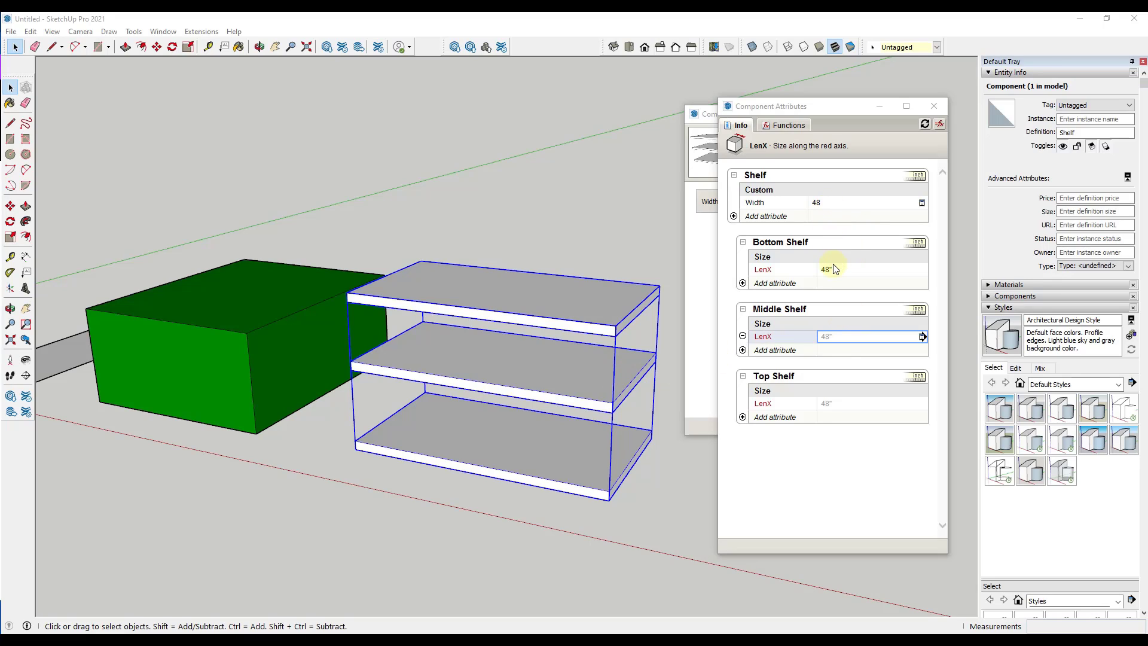
# Set the Middle Shelf's LenX to a formula that references the parent Shelf's Width attribute
pyautogui.click(841, 337)
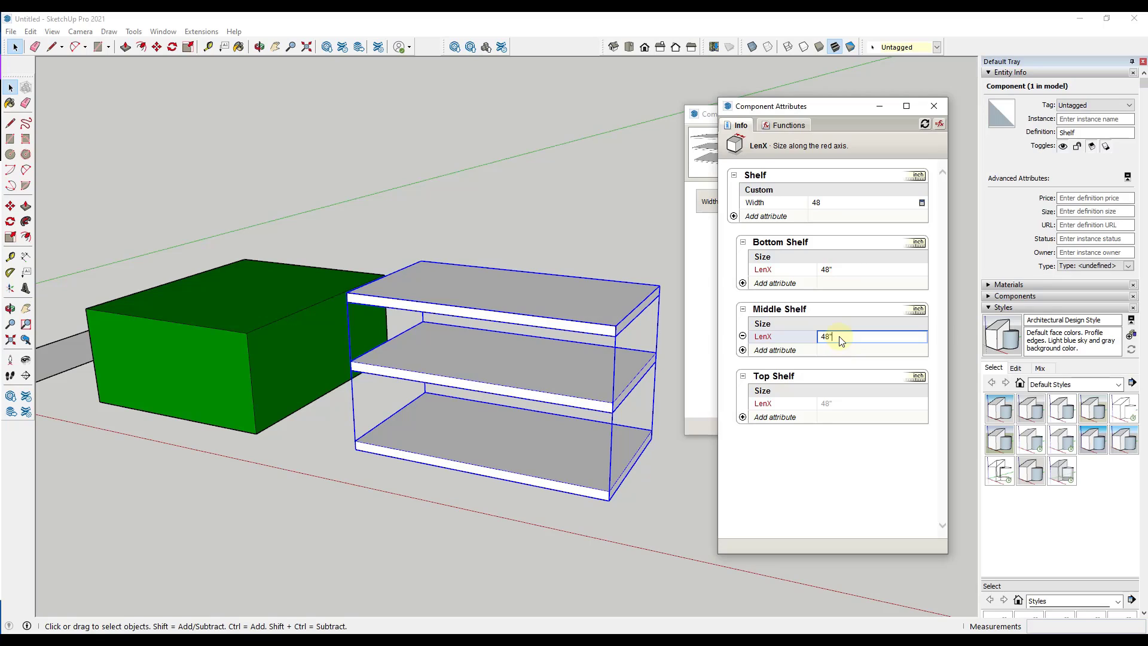
pyautogui.moveTo(840, 337); pyautogui.dragTo(797, 341)
pyautogui.write('=')
pyautogui.click(755, 203)
pyautogui.press('Return')
# Set the Top Shelf's LenX to a formula that references the parent Shelf's Width attribute
pyautogui.click(845, 404)
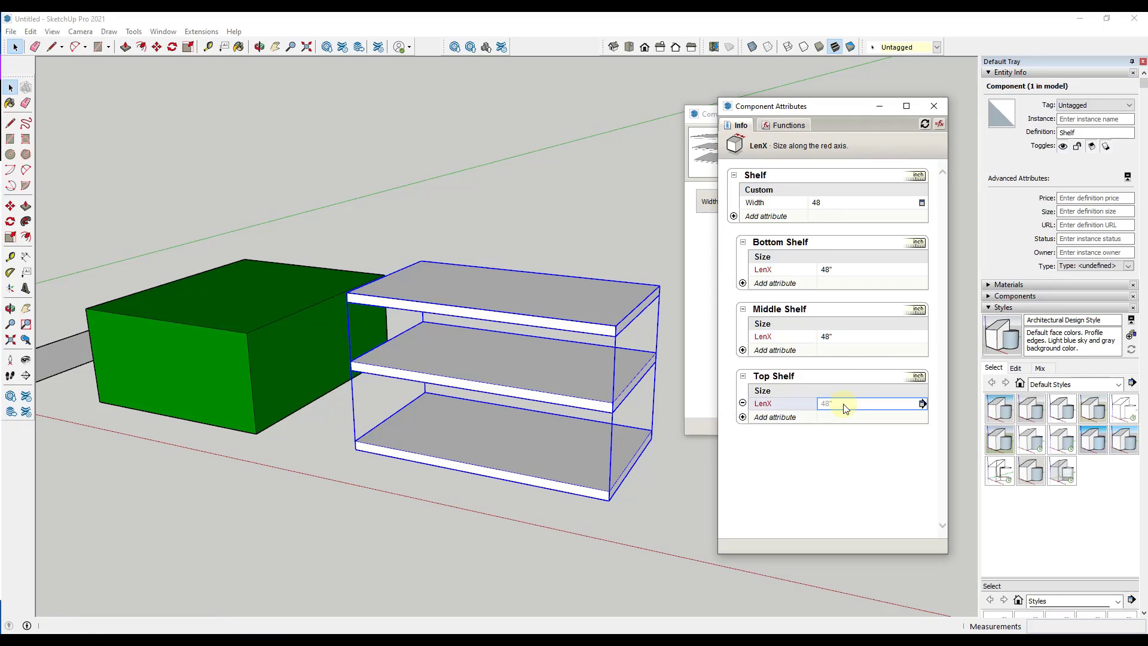
pyautogui.write('=')
pyautogui.click(756, 203)
pyautogui.press('Return')
# Make the Bottom Shelf half the parent's width by changing its LenX formula to =Shelf!Width*.5
pyautogui.click(852, 269)
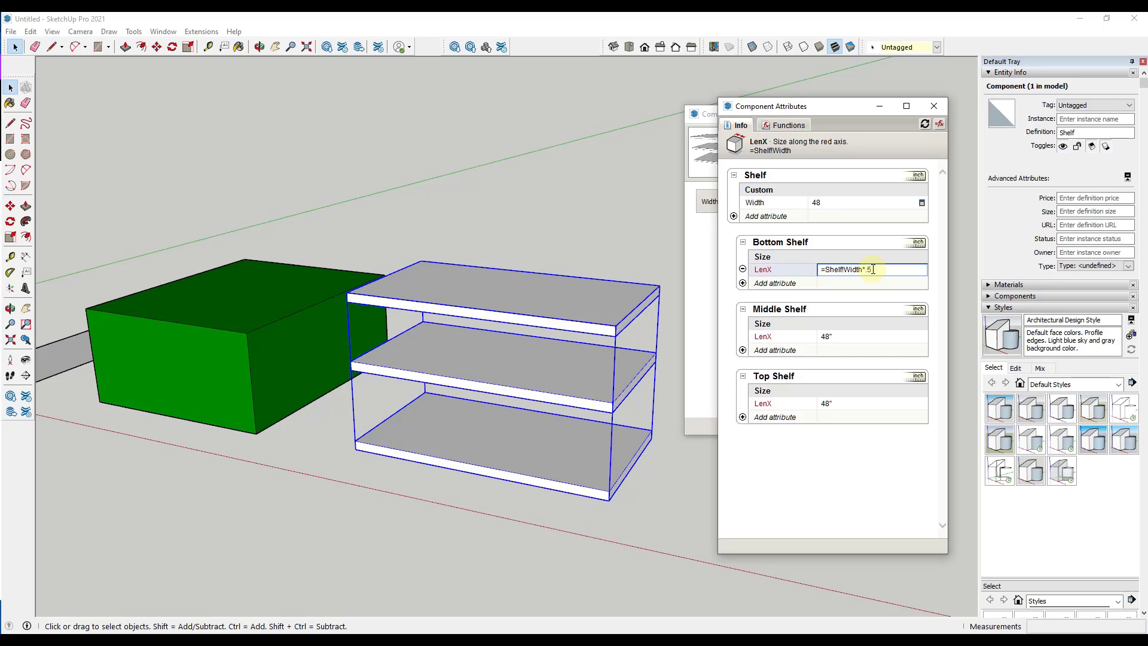
pyautogui.write('*.5')
pyautogui.press('Return')
pyautogui.click(864, 272)
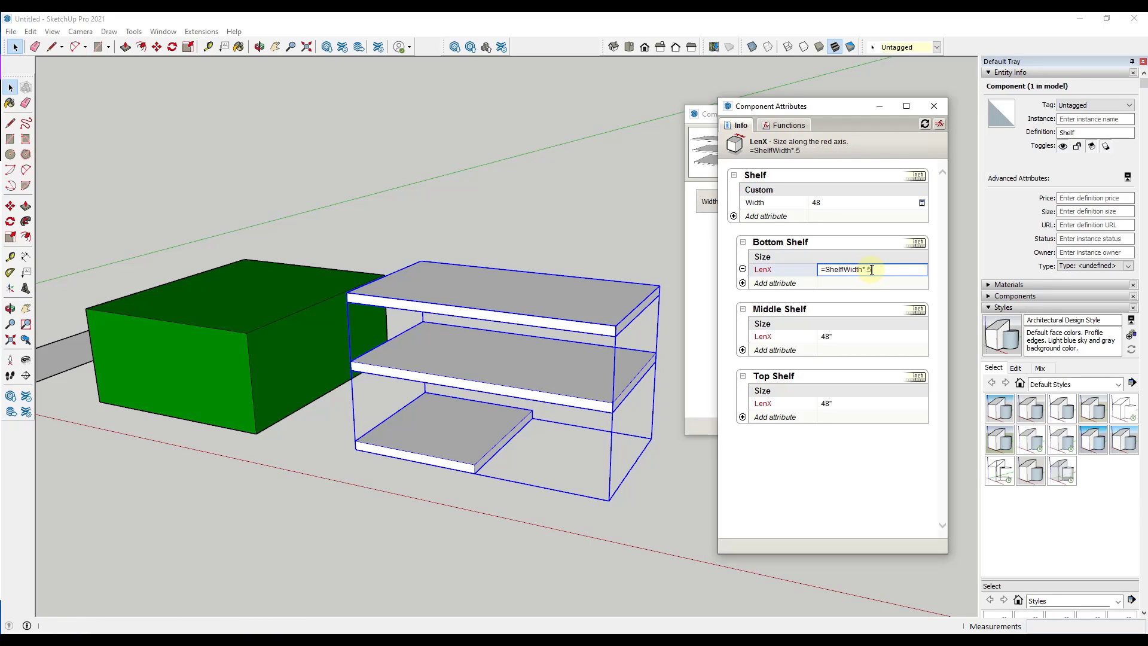
# Make the Middle Shelf three quarters of the parent's width by changing its LenX formula to =Shelf!Width*.75
pyautogui.click(851, 339)
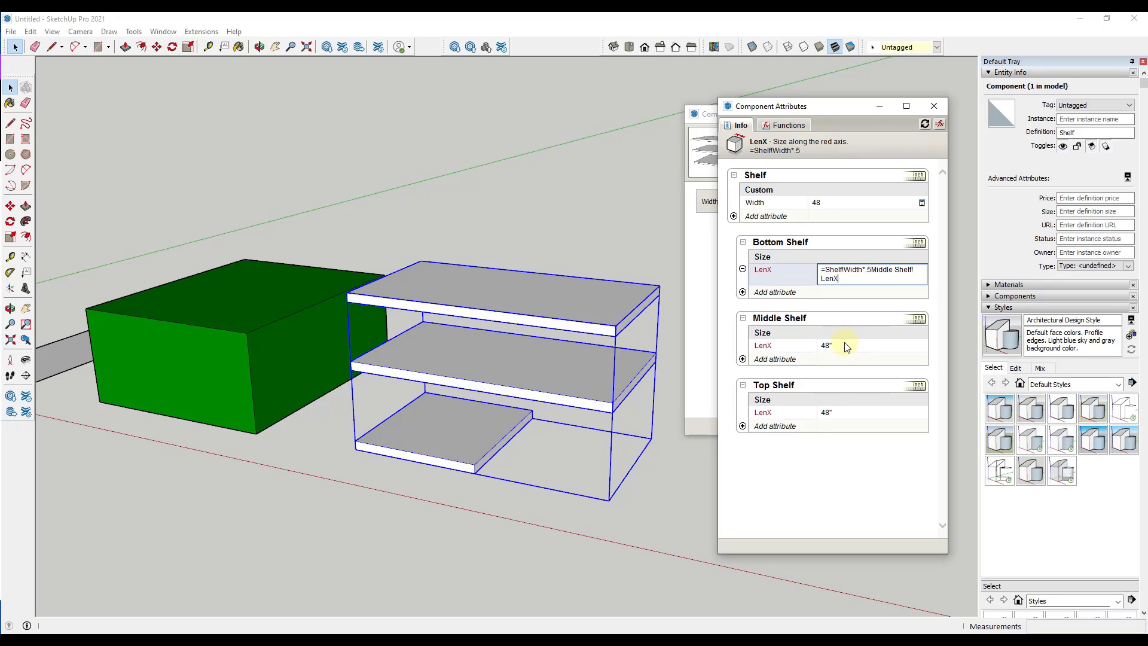
pyautogui.press('Escape')
pyautogui.click(846, 337)
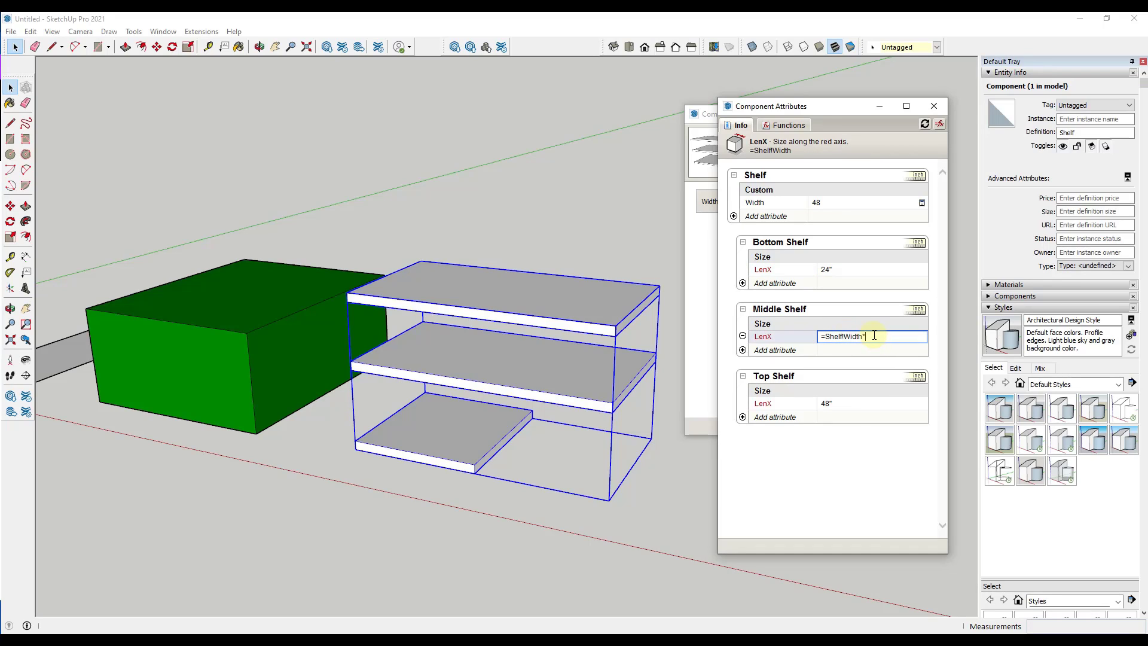
pyautogui.write('*.75')
pyautogui.press('Return')
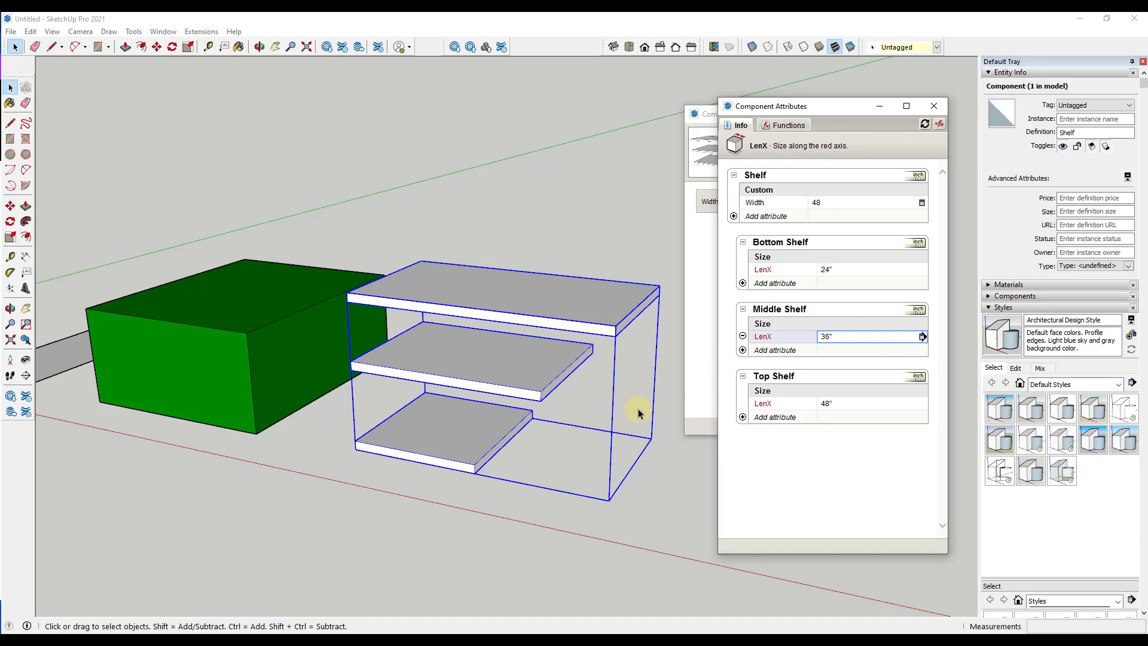
# Test the proportional shelf formulas by setting Width to 36" in the Shelf's component options
pyautogui.rightClick(530, 369)
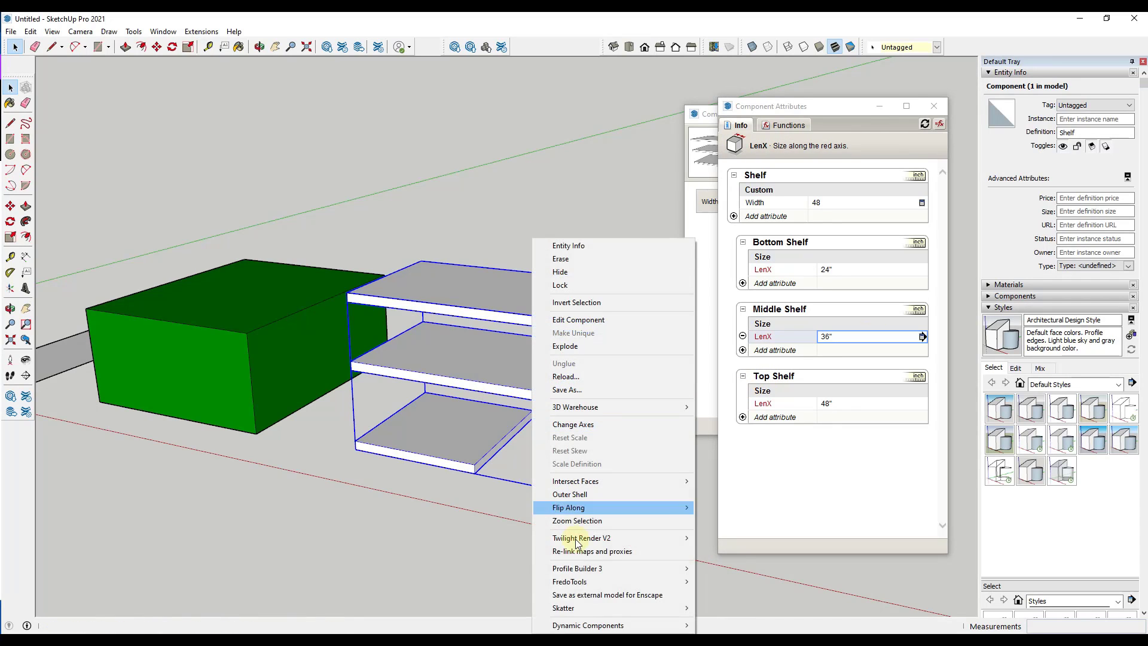
pyautogui.moveTo(688, 626)
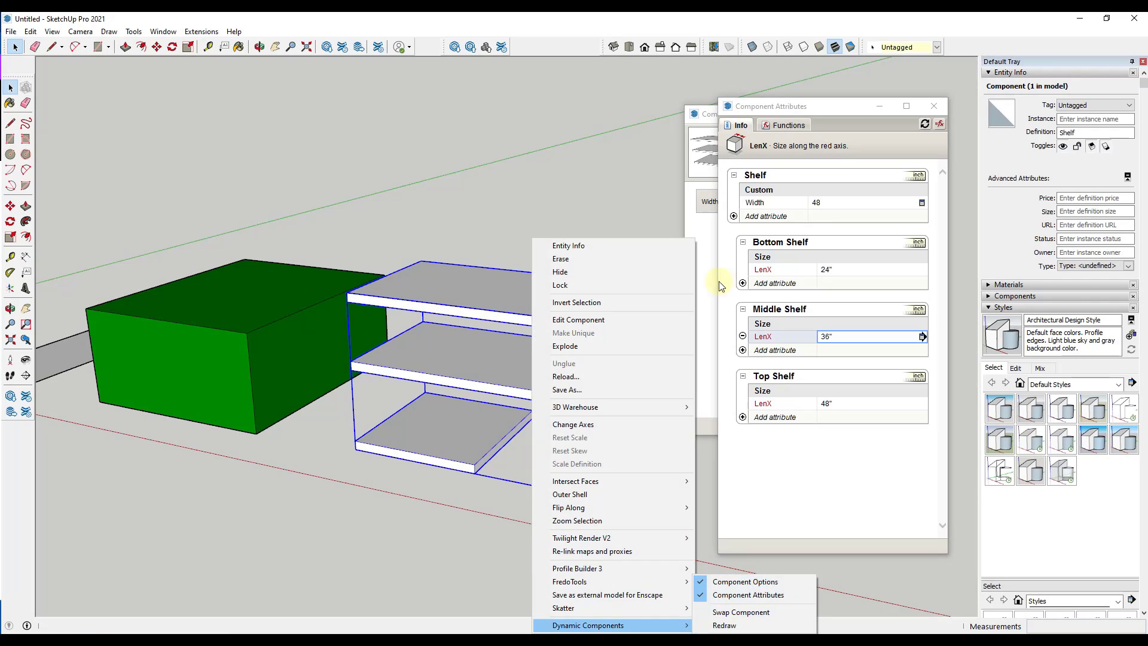
pyautogui.click(712, 227)
pyautogui.click(709, 200)
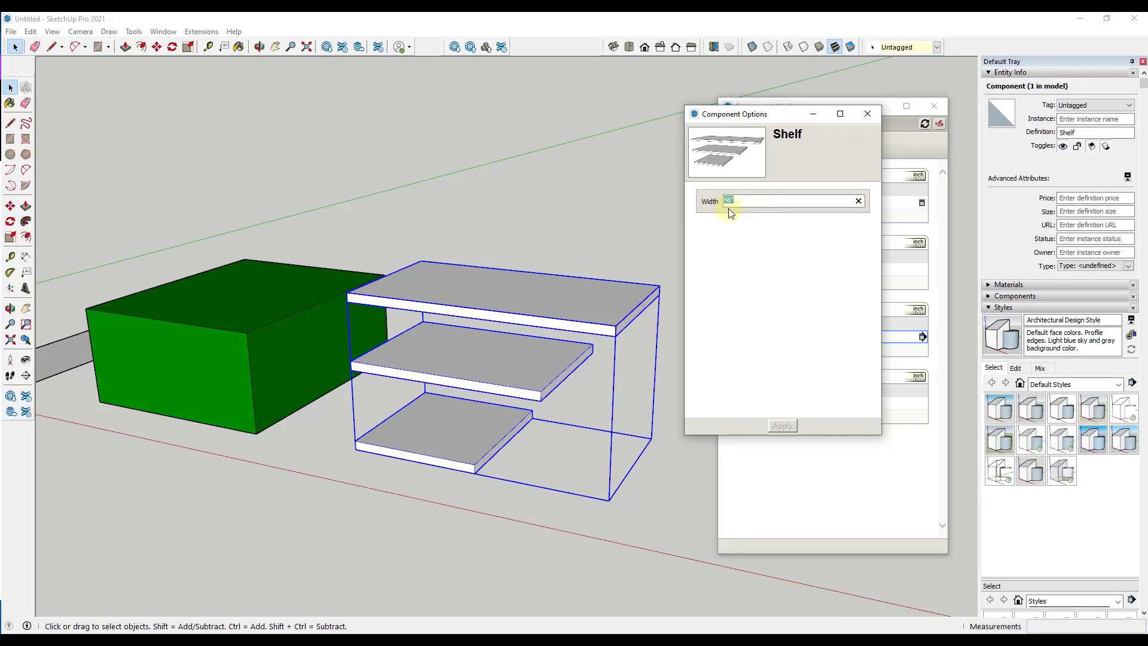
pyautogui.write('36')
pyautogui.press('Return')
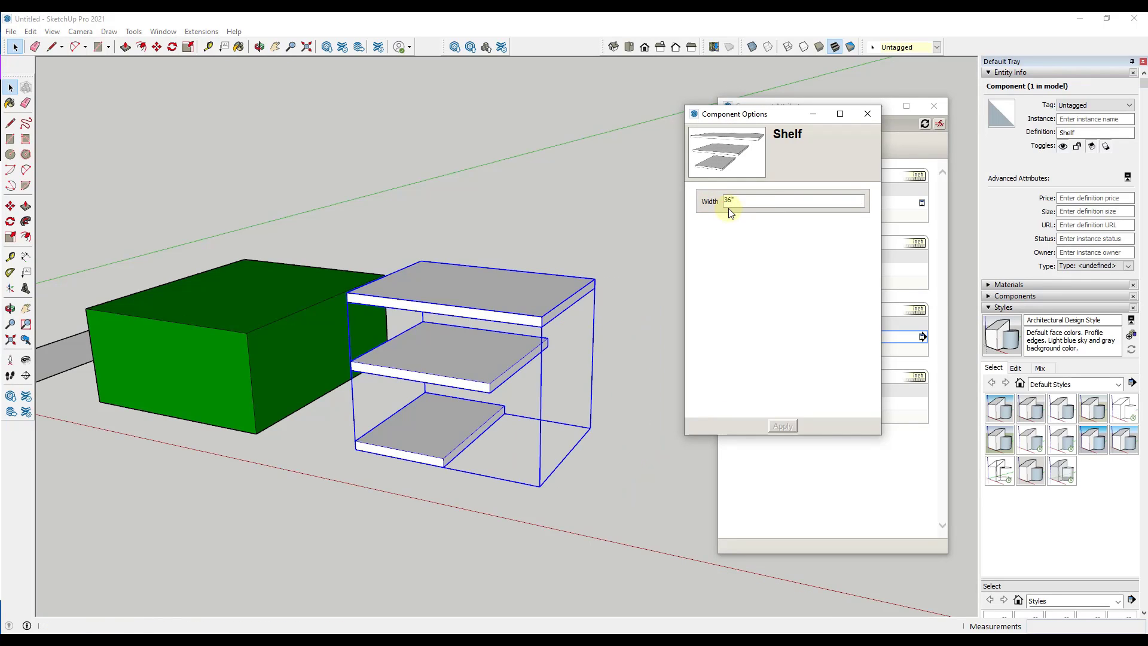
# Look through the math and SketchUp functions available for attribute formulas, and return to the Shelf's attribute list
pyautogui.moveTo(494, 348); pyautogui.dragTo(526, 319, button='middle')
pyautogui.click(702, 201)
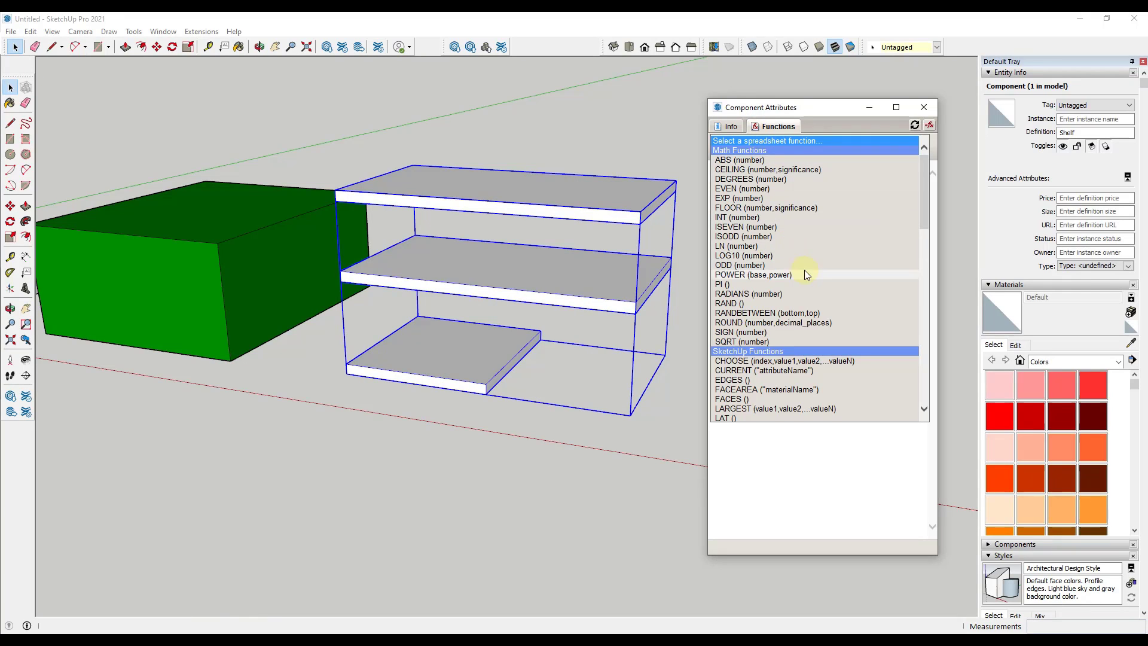
pyautogui.moveTo(924, 165); pyautogui.dragTo(773, 113)
pyautogui.click(727, 127)
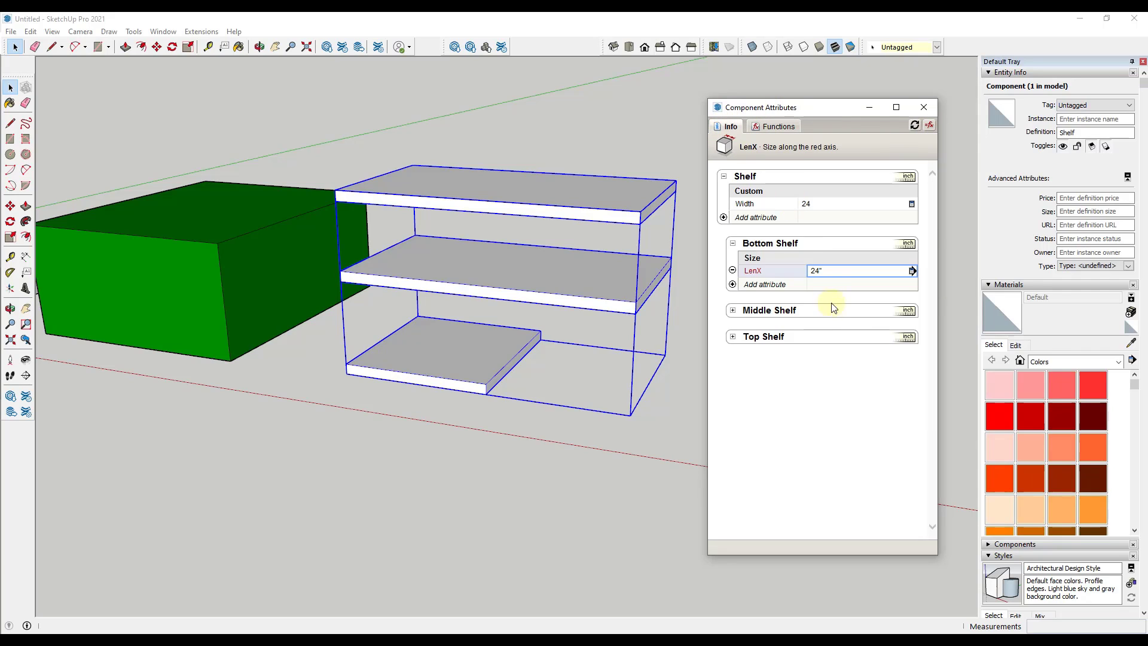